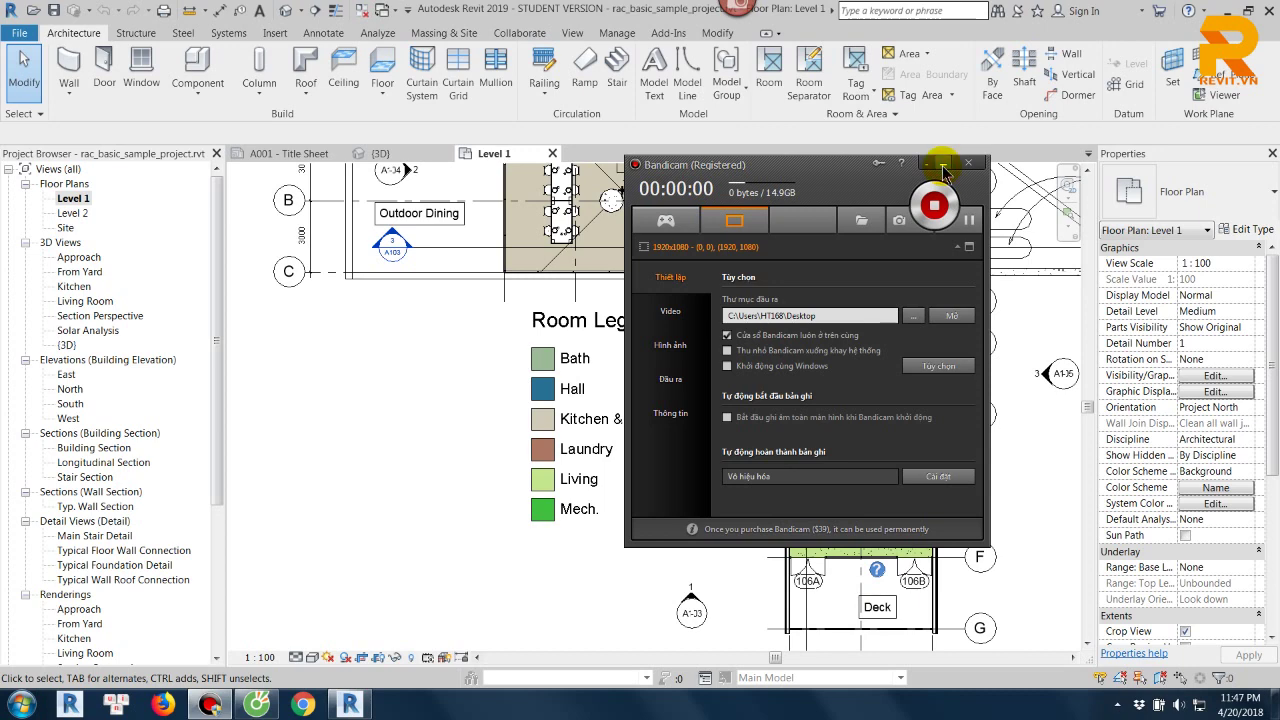
# Zoom the Level 1 plan onto the Room Legend and Living room, then list the wall kinds.
pyautogui.click(943, 170)
pyautogui.scroll(-3, 700, 450)
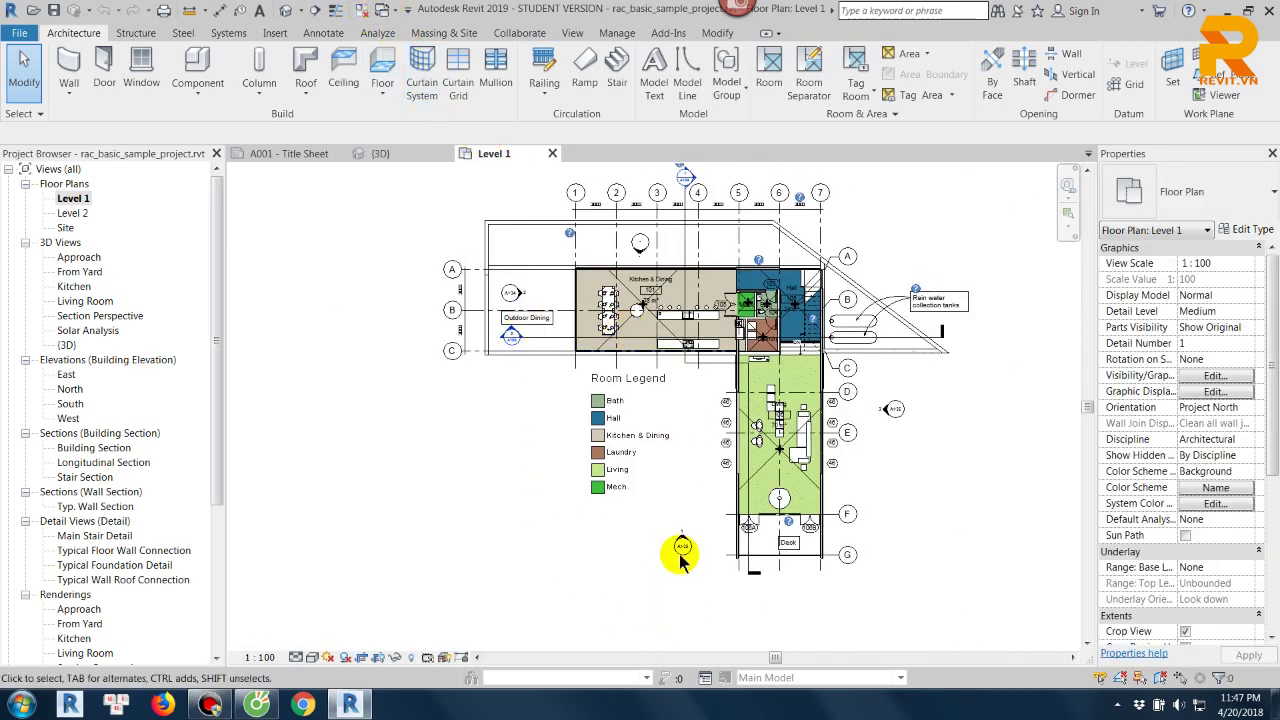
pyautogui.scroll(2, 671, 520)
pyautogui.scroll(3, 671, 520)
pyautogui.scroll(1, 737, 478)
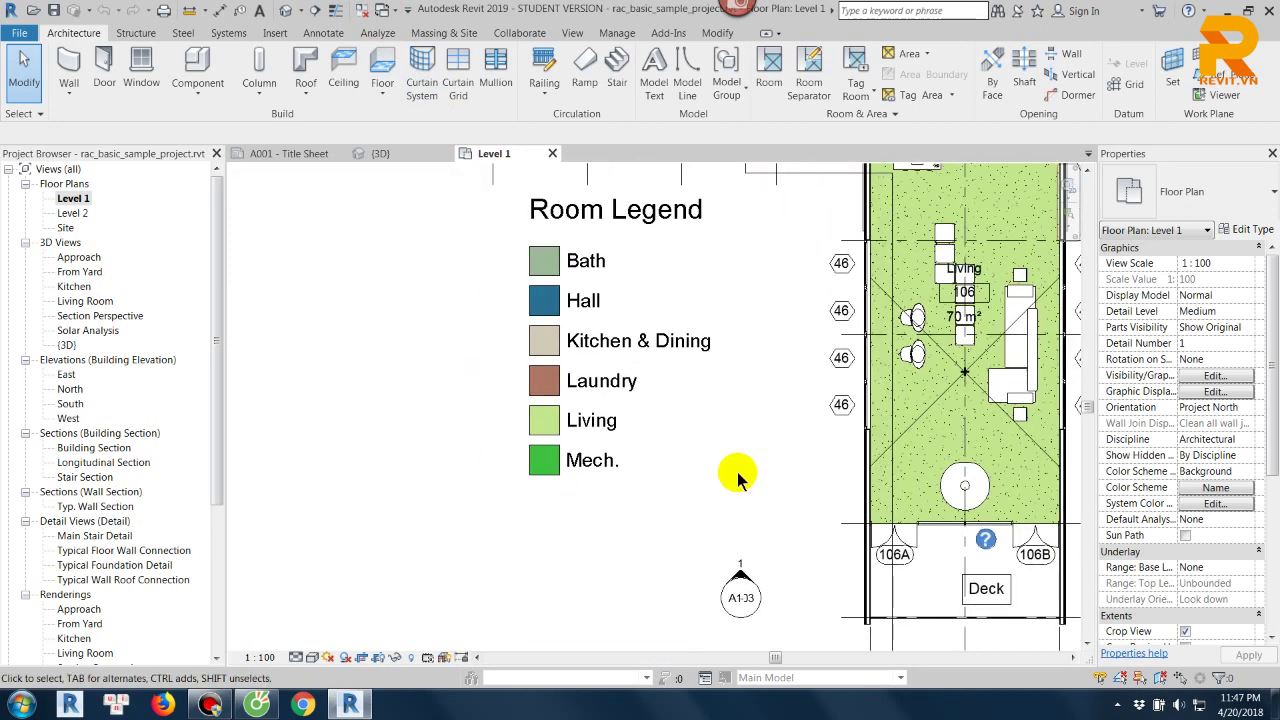
pyautogui.scroll(1, 737, 478)
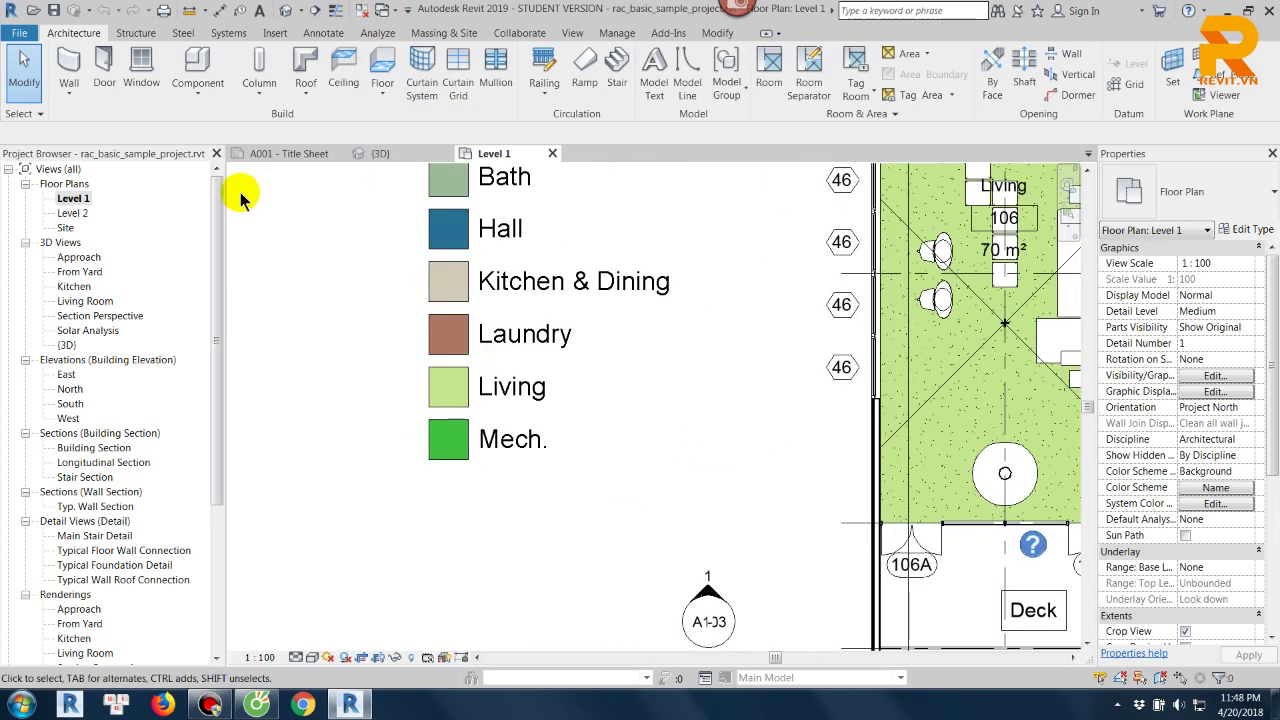
pyautogui.click(68, 98)
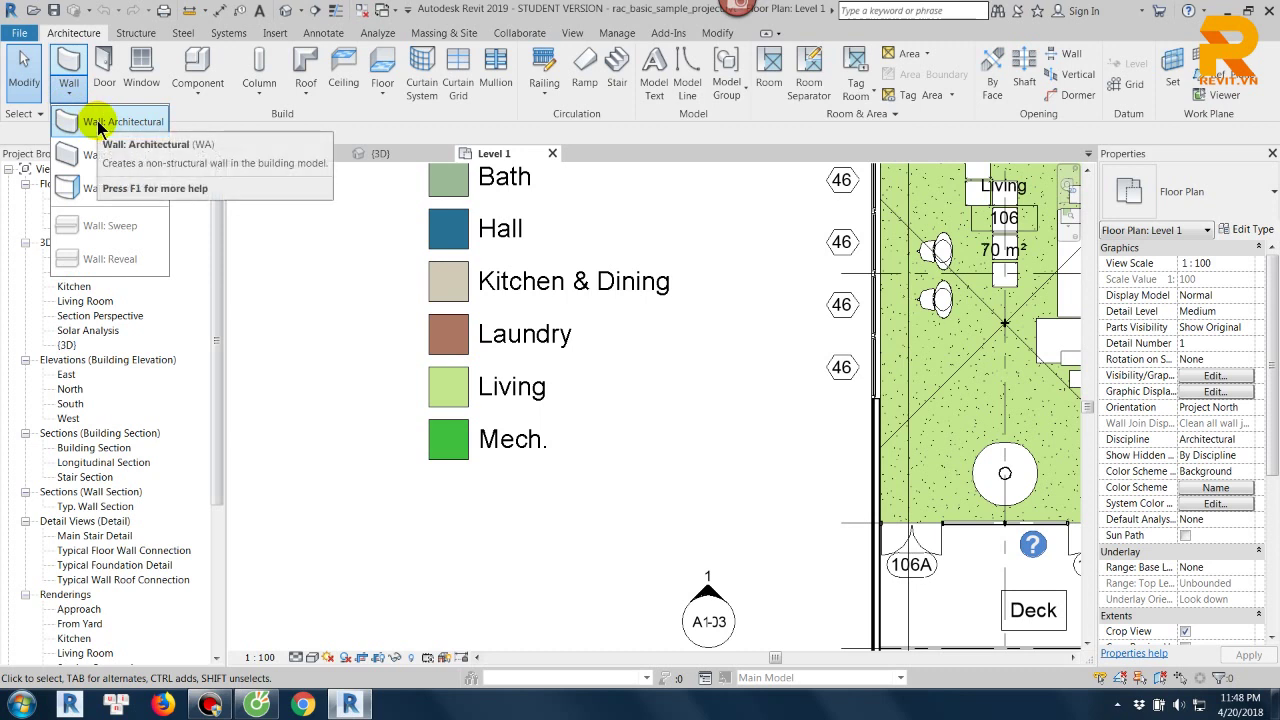
# Start an architectural wall using type CL_W1 and open CL_W1's type properties.
pyautogui.click(98, 124)
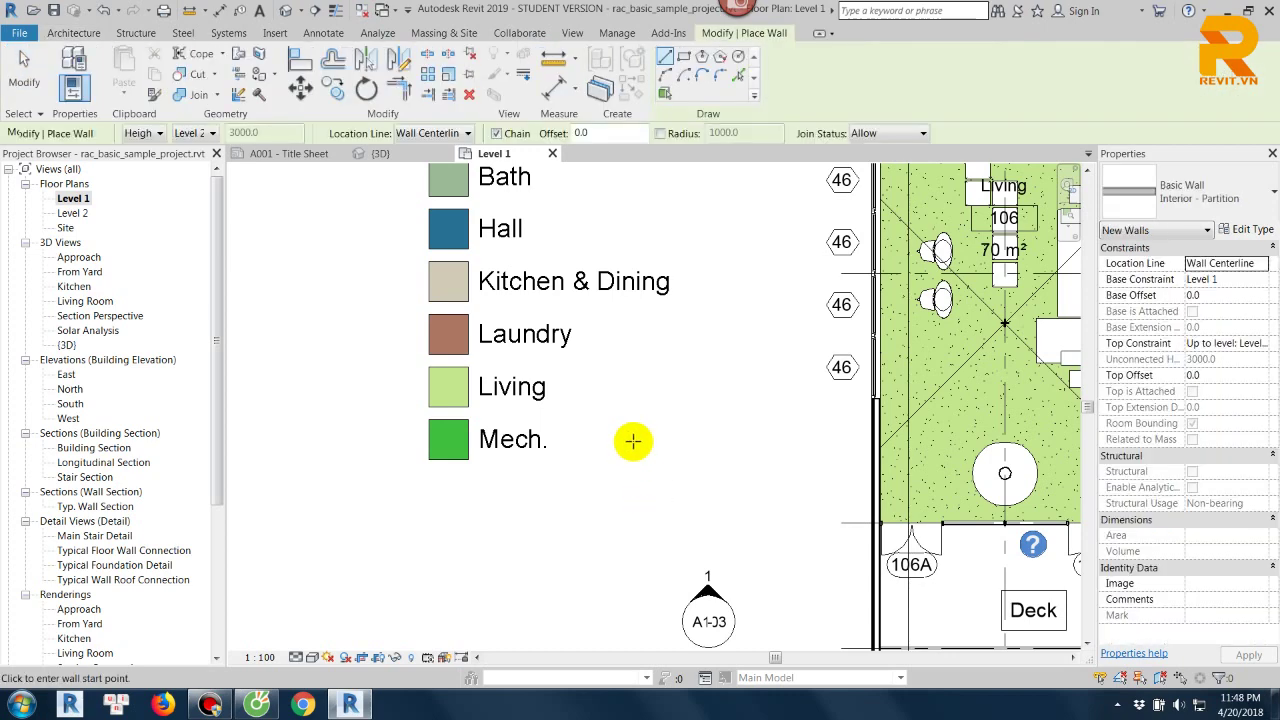
pyautogui.click(1235, 210)
pyautogui.scroll(-1, 1182, 430)
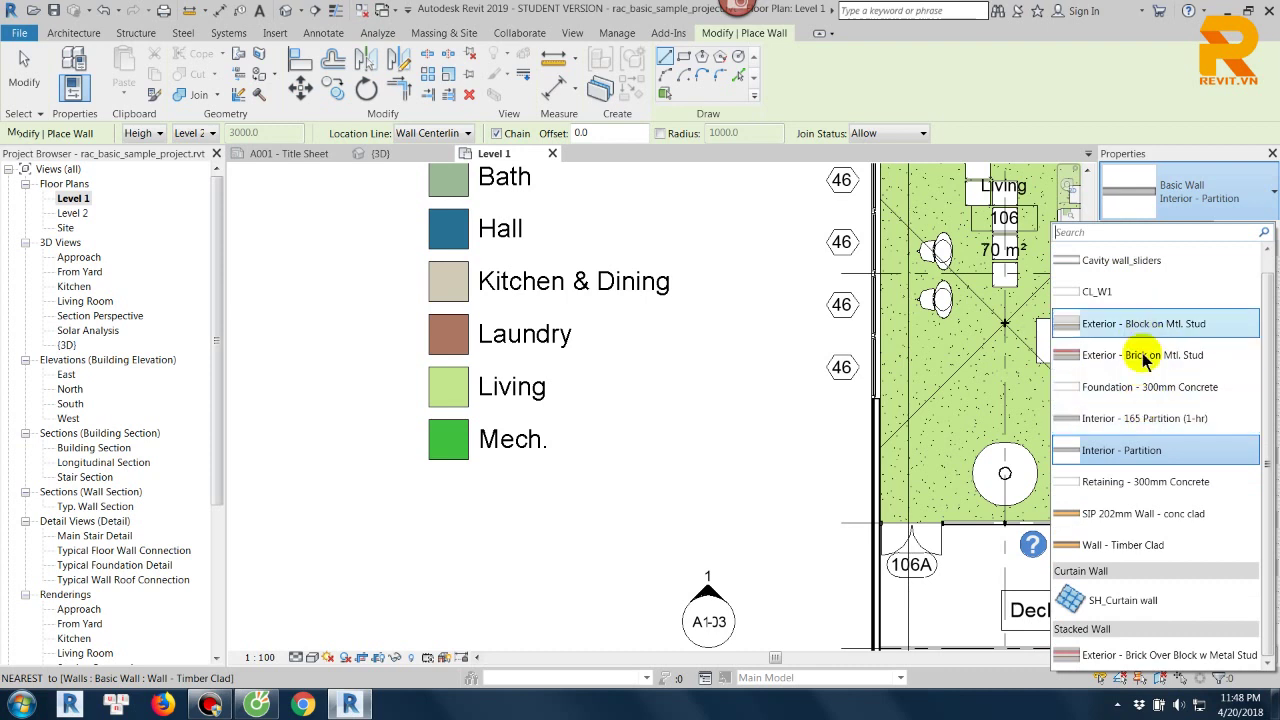
pyautogui.scroll(1, 1155, 540)
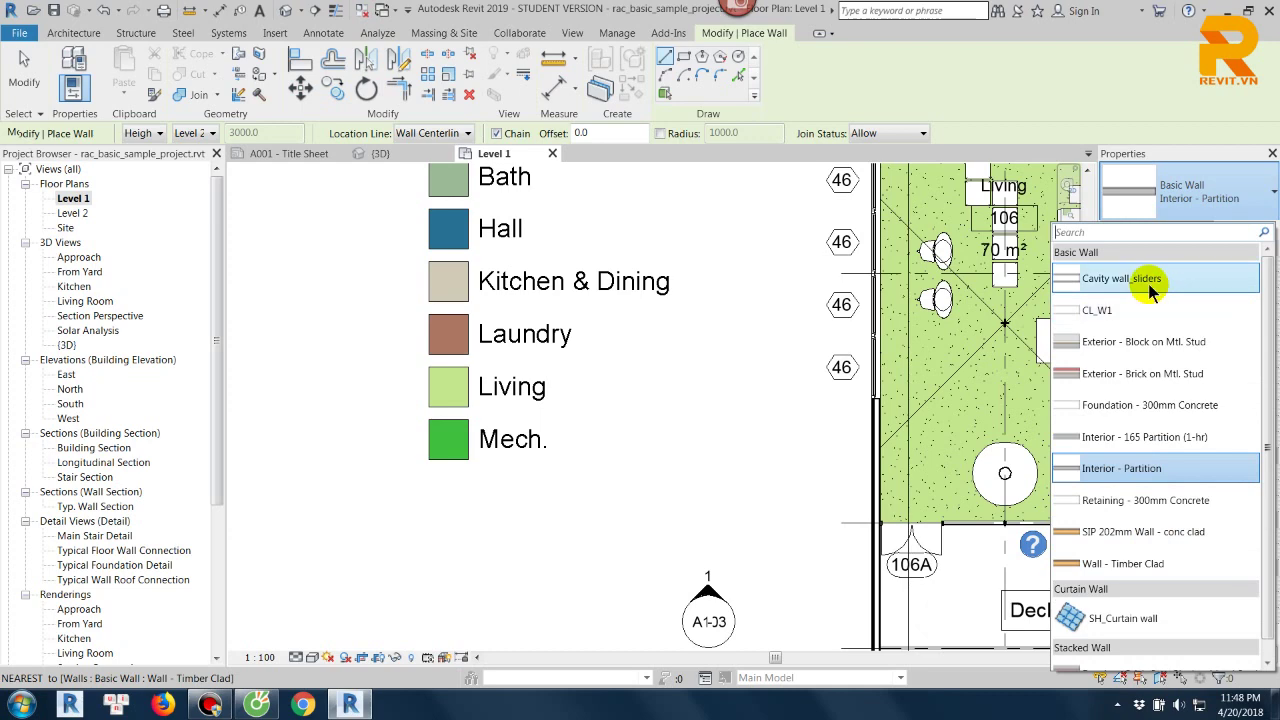
pyautogui.click(1125, 310)
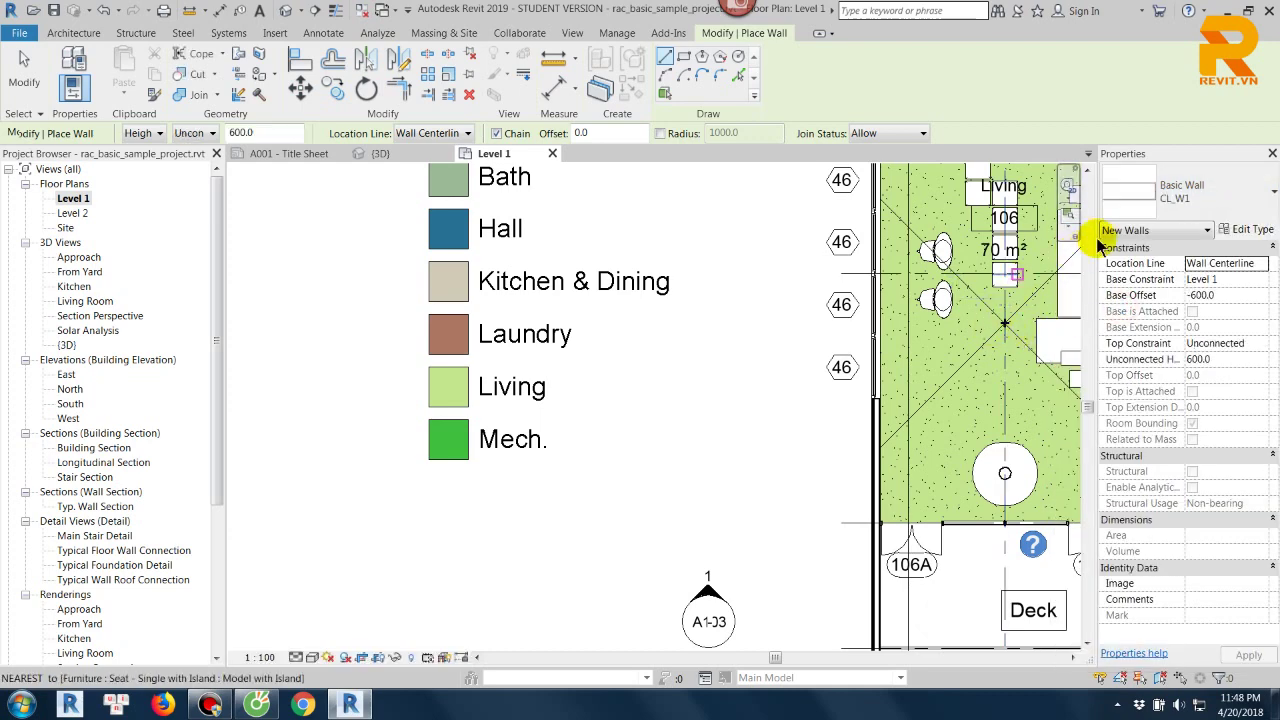
pyautogui.click(1214, 214)
pyautogui.click(1220, 213)
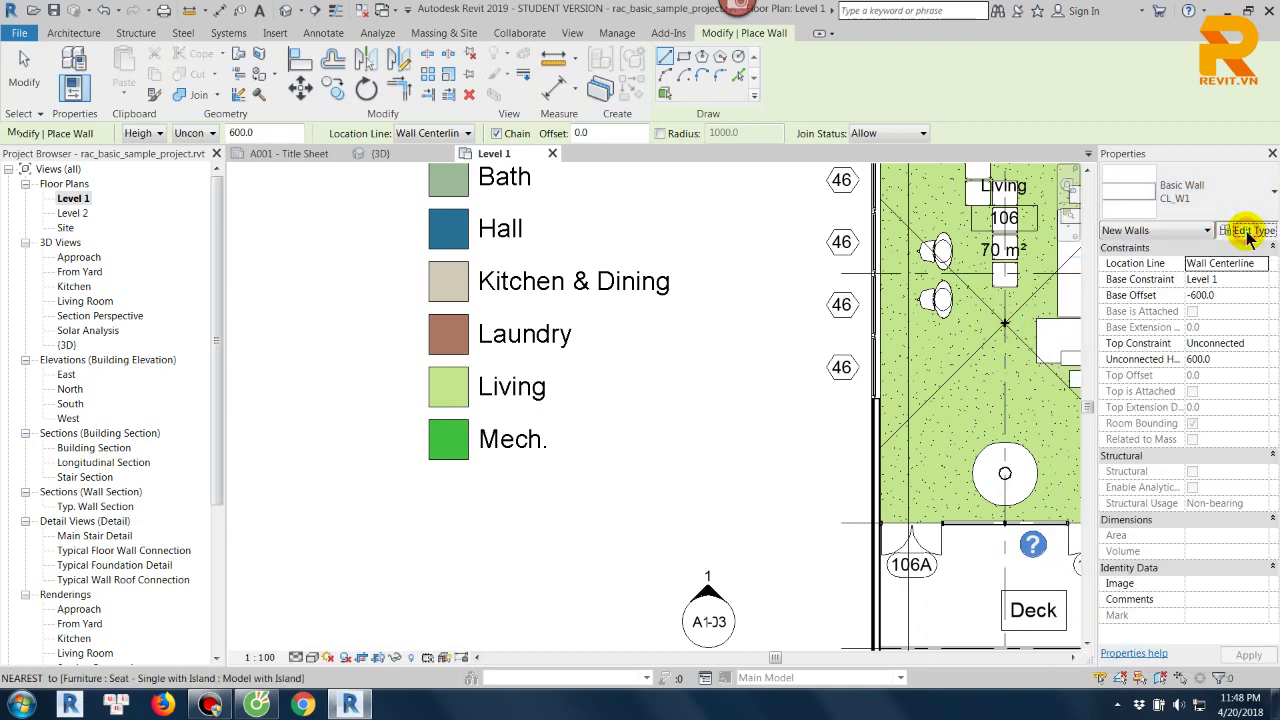
pyautogui.click(1246, 231)
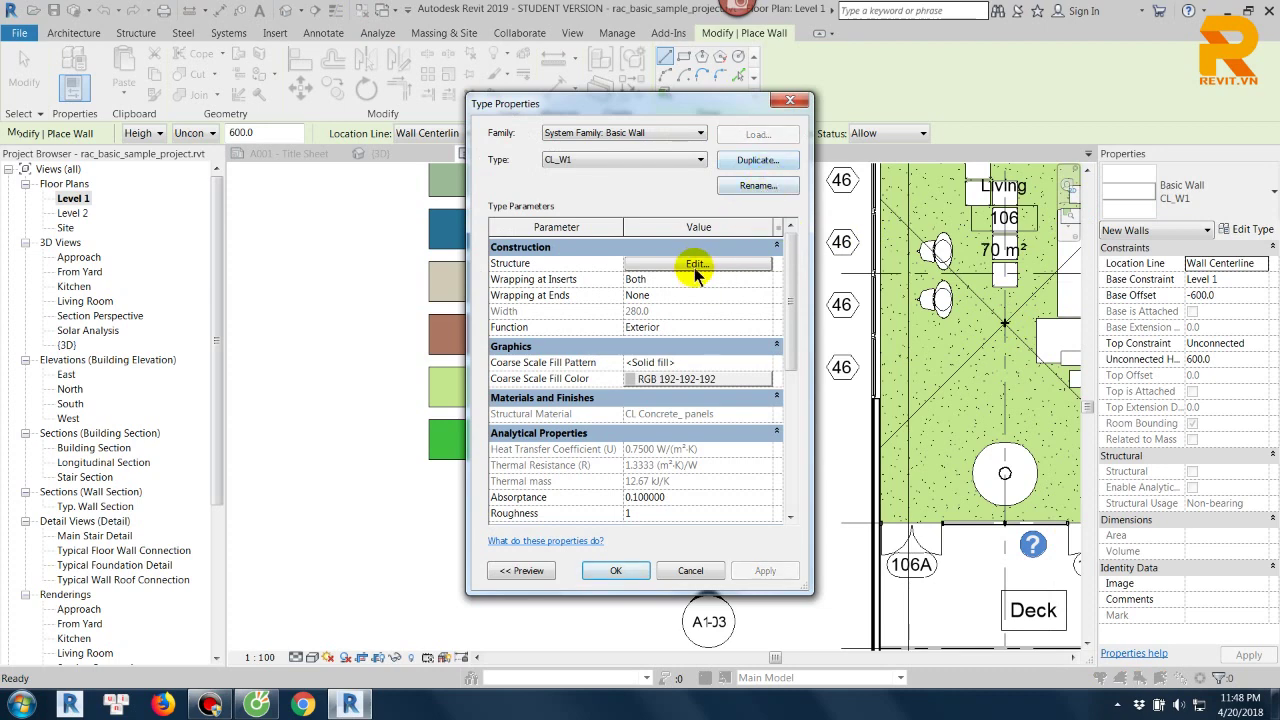
# Close the CL_W1 layer structure and type properties without changes.
pyautogui.click(697, 263)
pyautogui.click(697, 560)
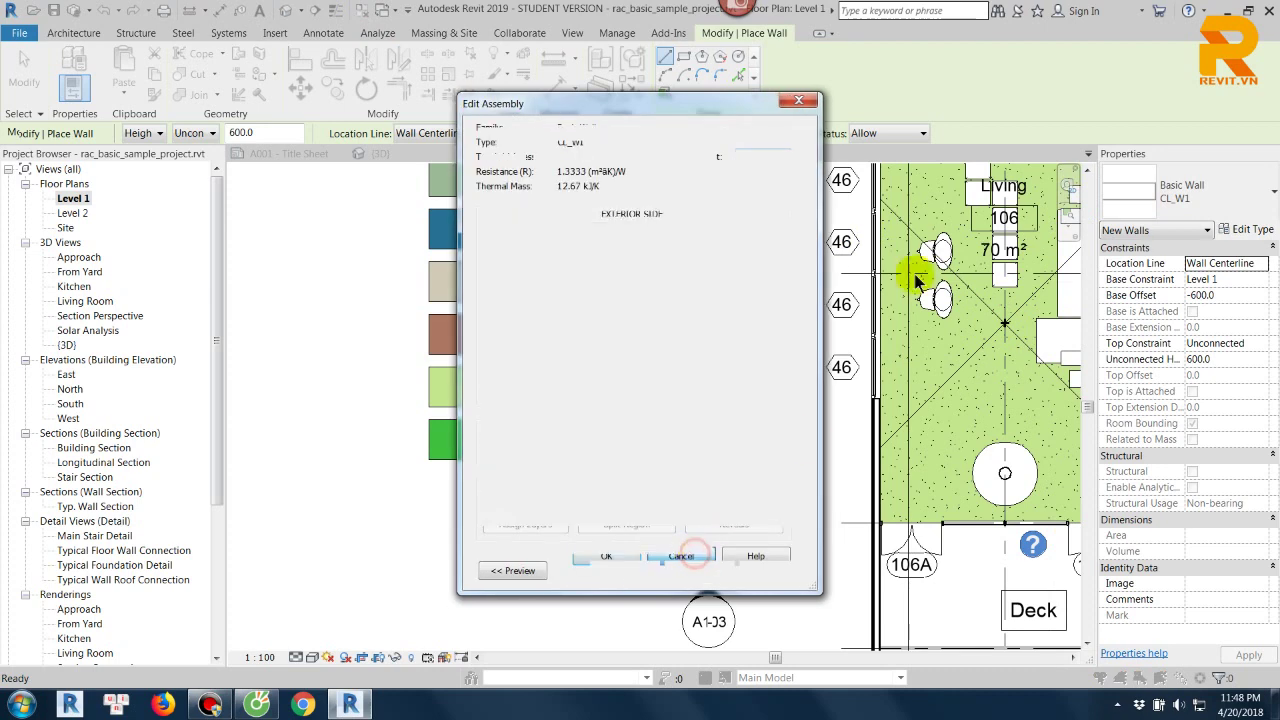
pyautogui.click(790, 103)
# Switch to Exterior - Block on Mtl. Stud and duplicate it as Exterior -15-220-15.
pyautogui.click(1210, 200)
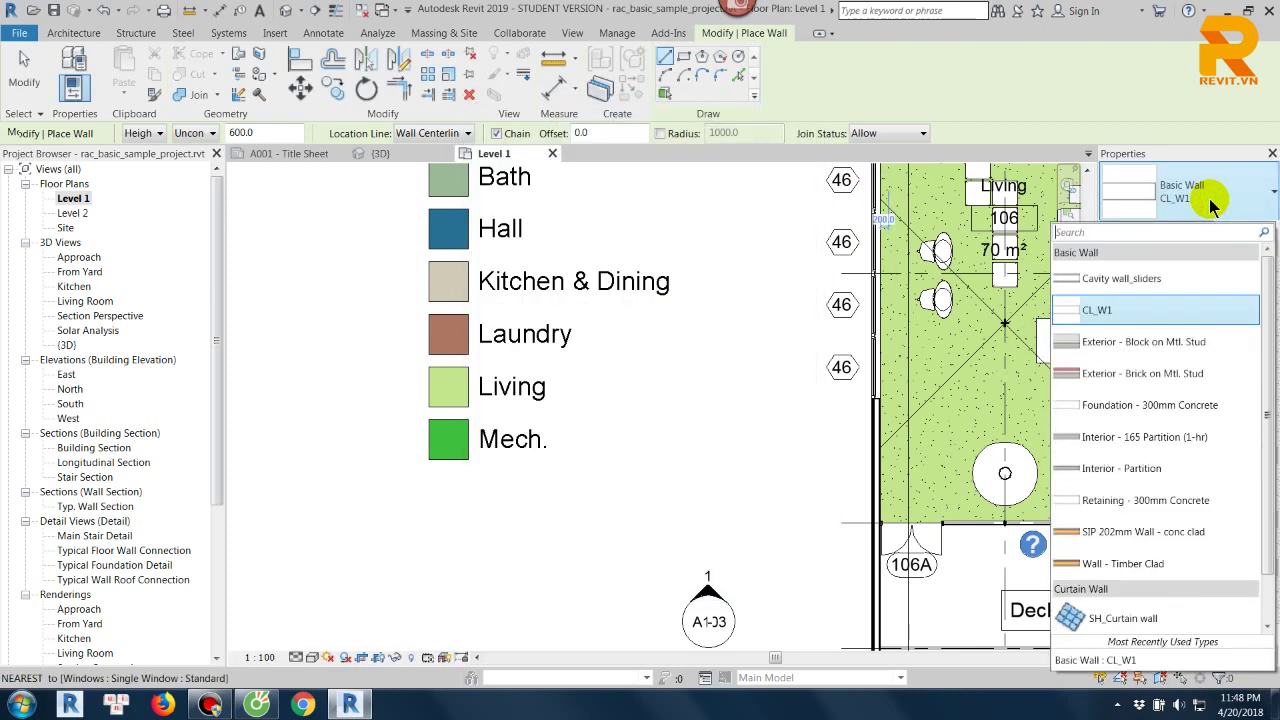
pyautogui.click(1143, 341)
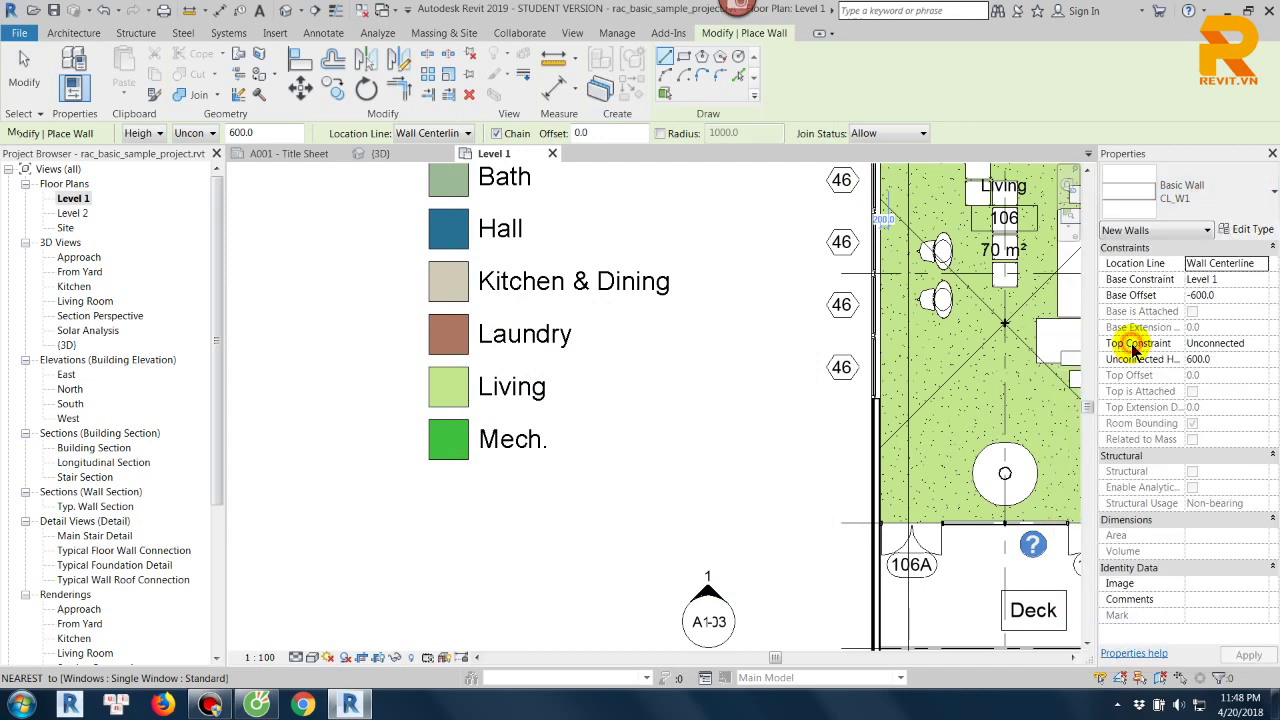
pyautogui.click(1240, 229)
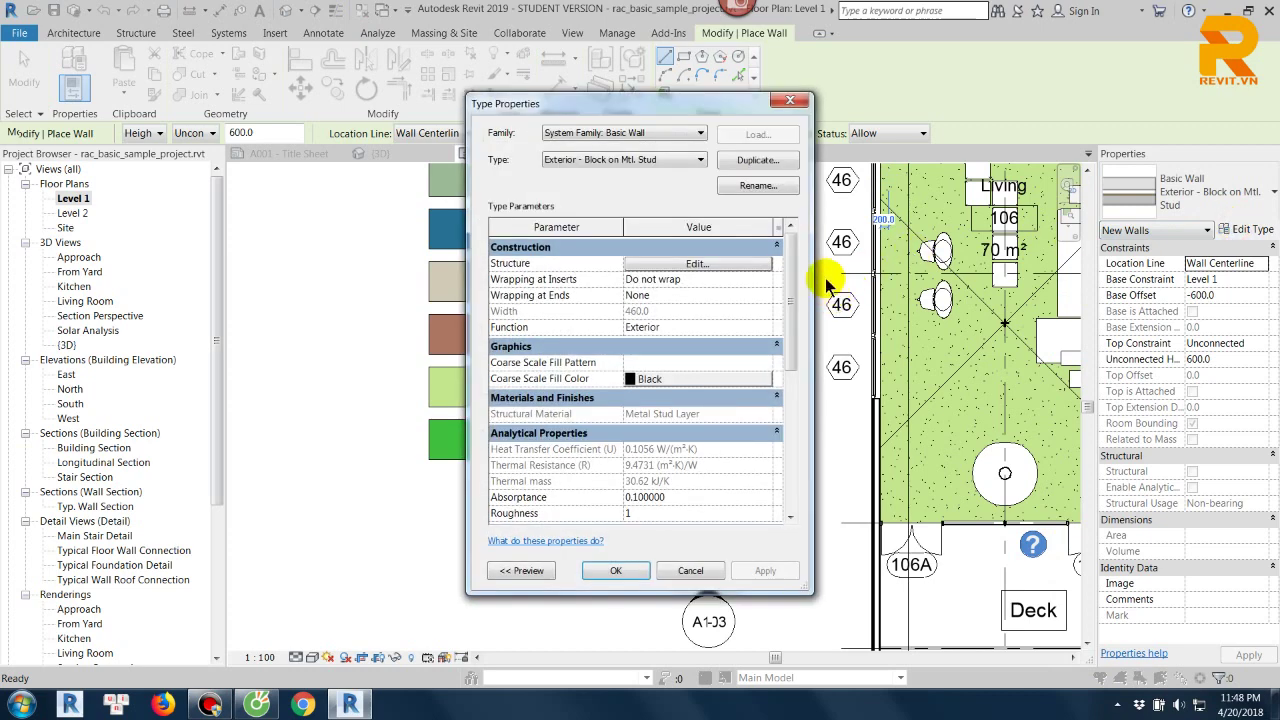
pyautogui.click(760, 162)
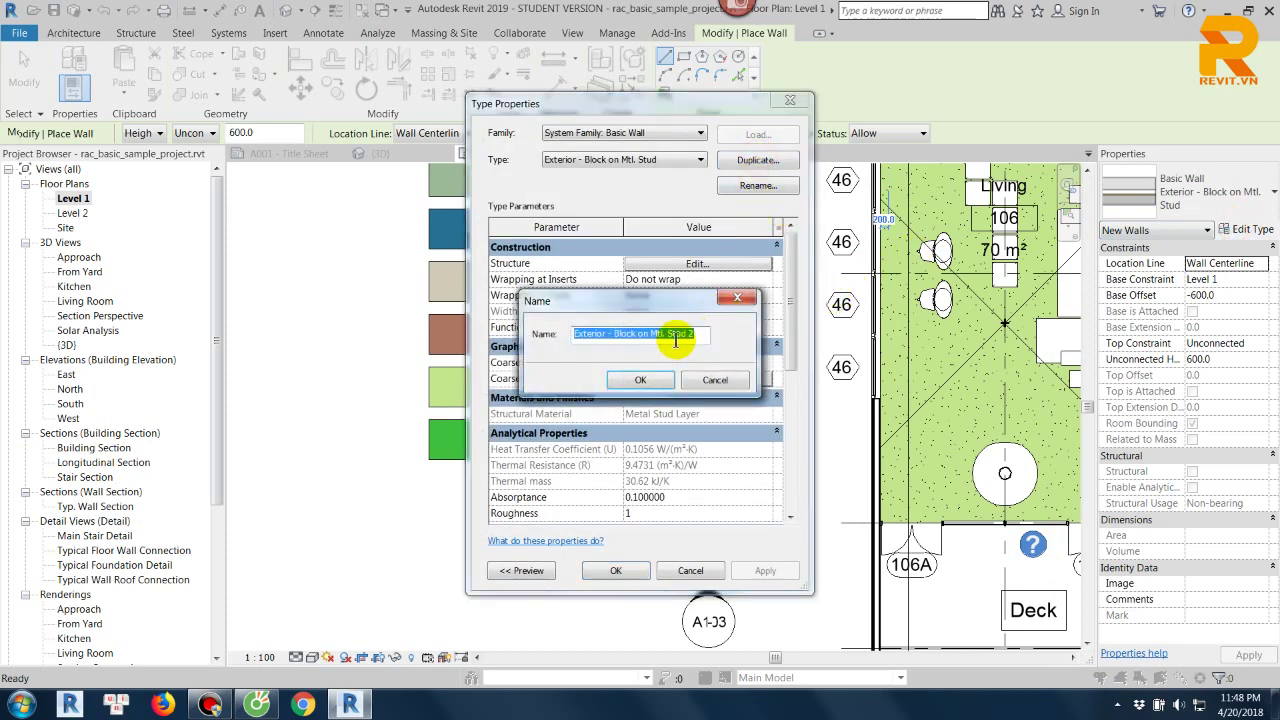
pyautogui.click(668, 337)
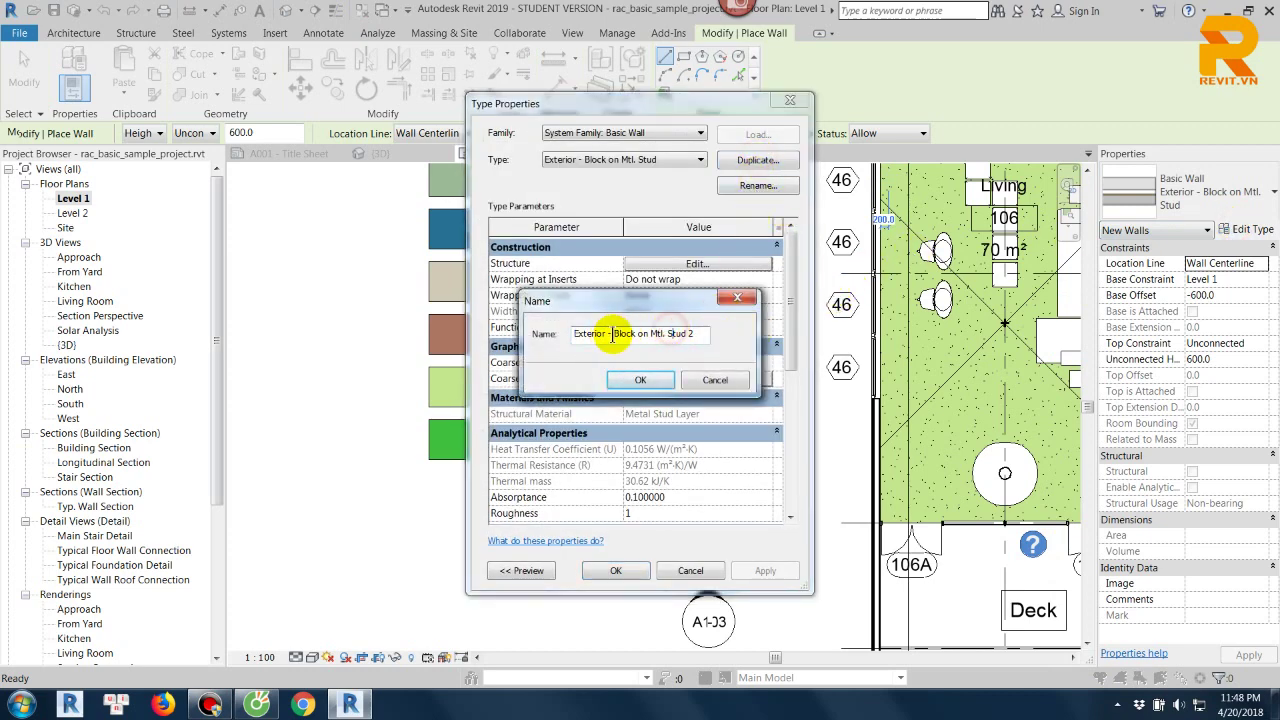
pyautogui.moveTo(612, 334); pyautogui.dragTo(760, 340)
pyautogui.write('15-220-15')
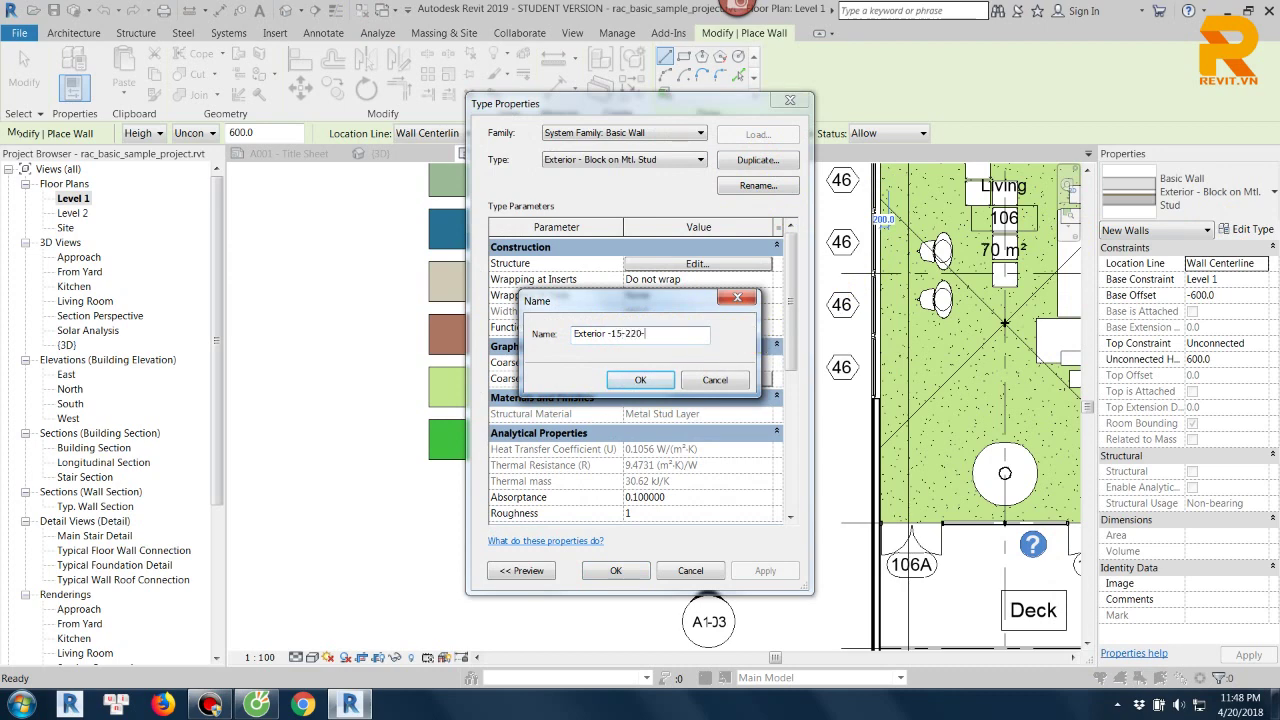
pyautogui.click(648, 385)
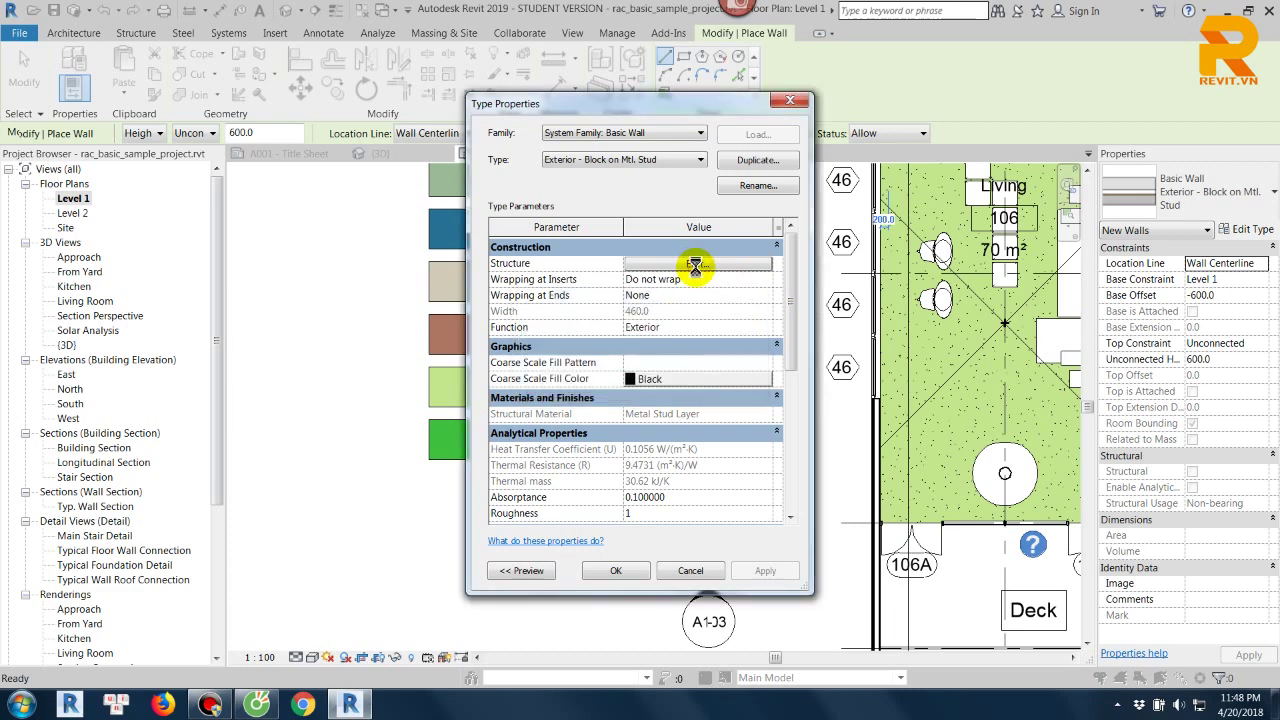
# Show the section preview and delete the substrate plywood, air membrane and thermal/air layers.
pyautogui.click(512, 571)
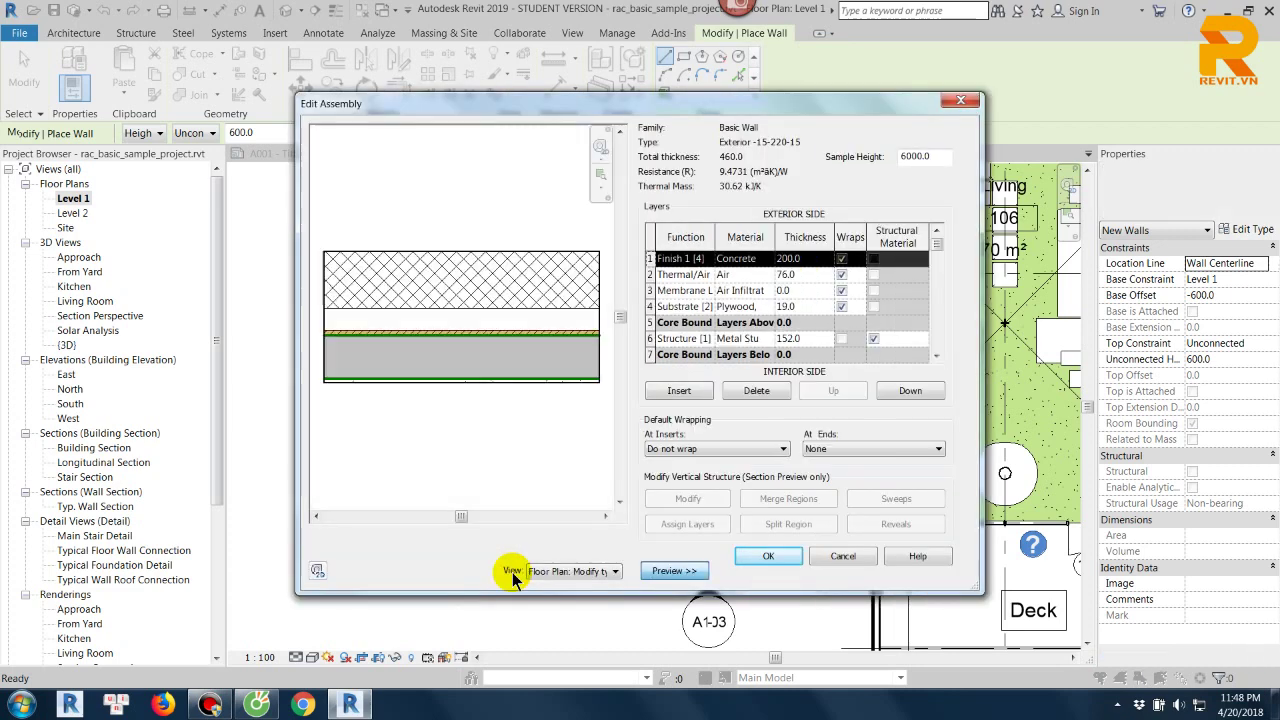
pyautogui.click(688, 308)
pyautogui.click(650, 307)
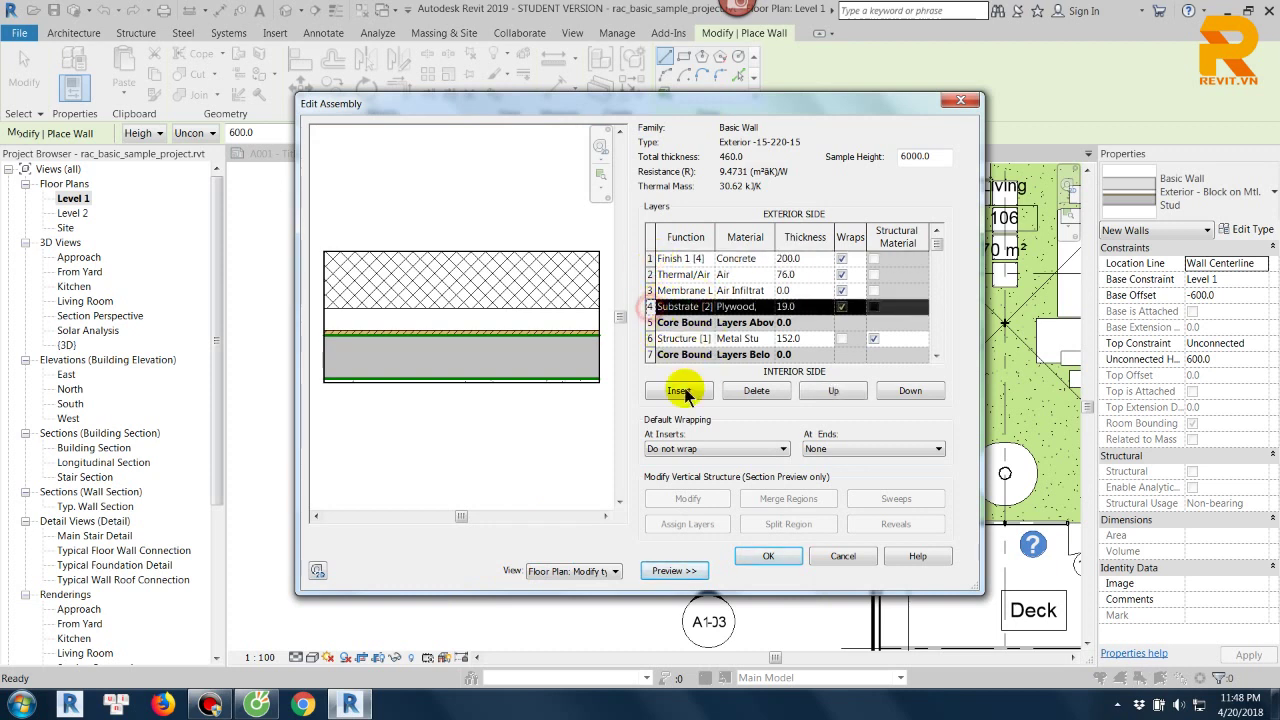
pyautogui.click(756, 391)
pyautogui.click(650, 290)
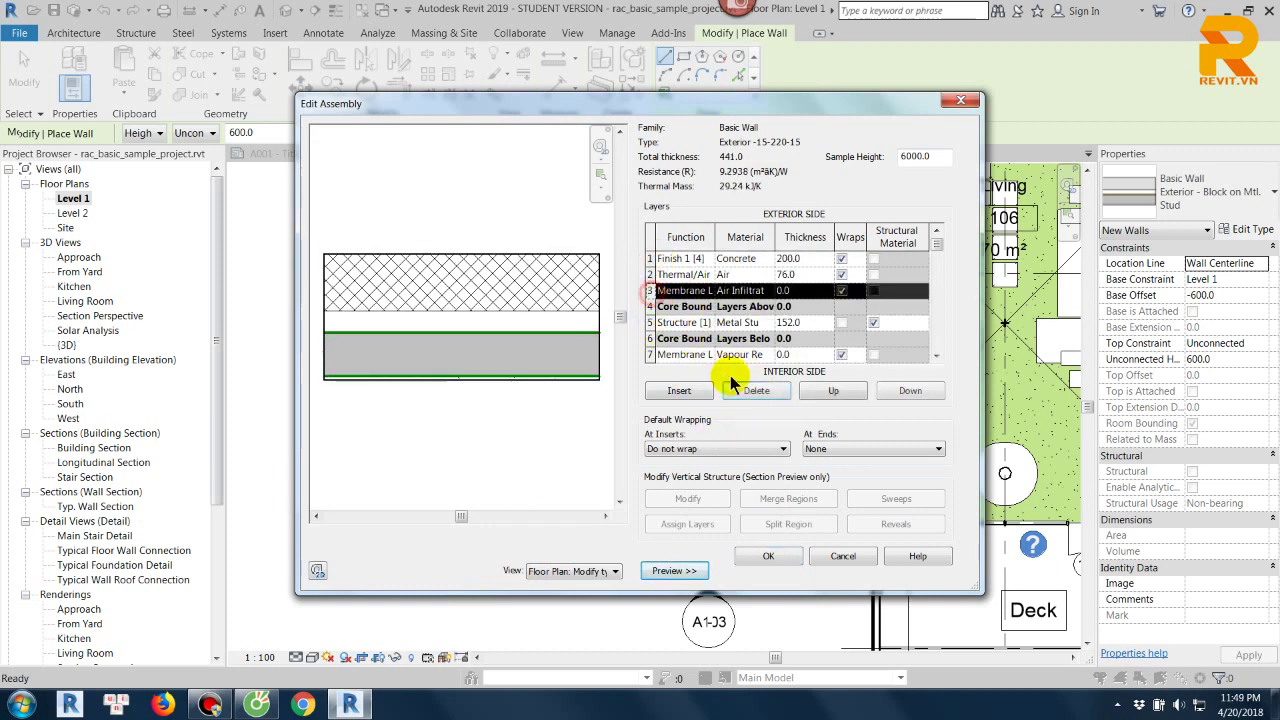
pyautogui.click(756, 391)
pyautogui.click(650, 274)
pyautogui.click(760, 392)
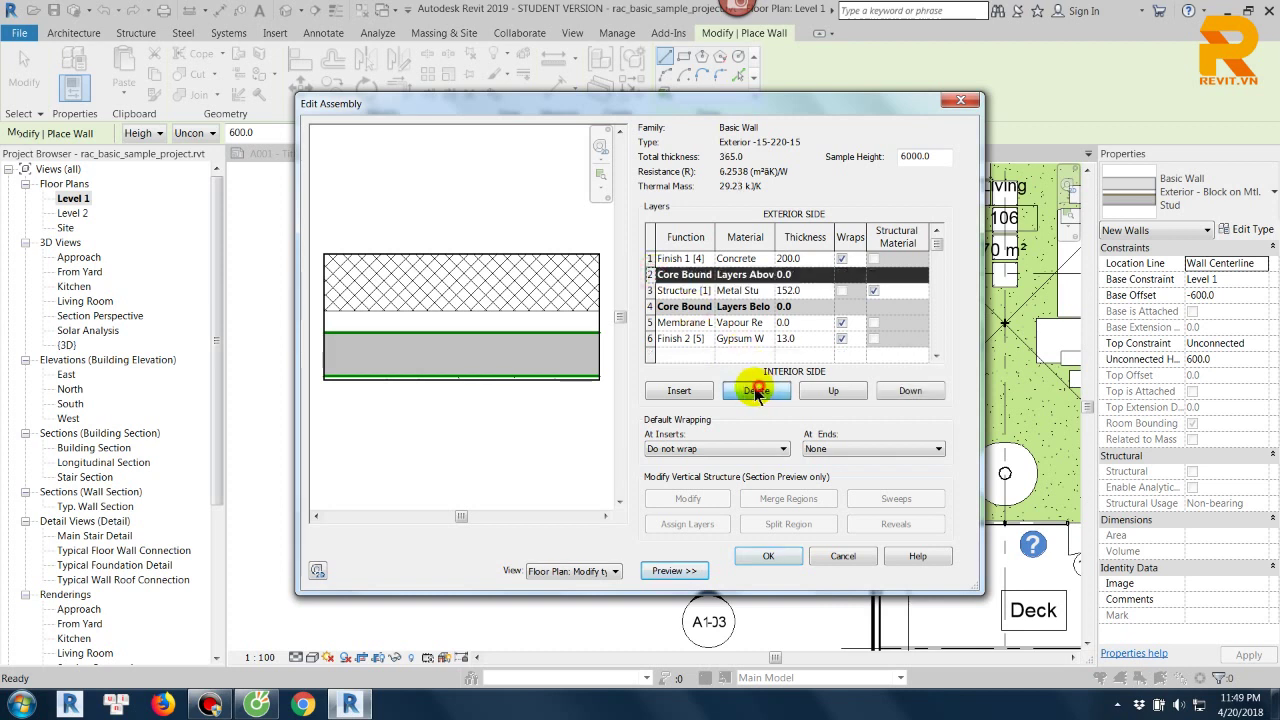
# Delete the vapour membrane and set thicknesses to 15 concrete, 220 metal stud, 15 gypsum.
pyautogui.click(805, 258)
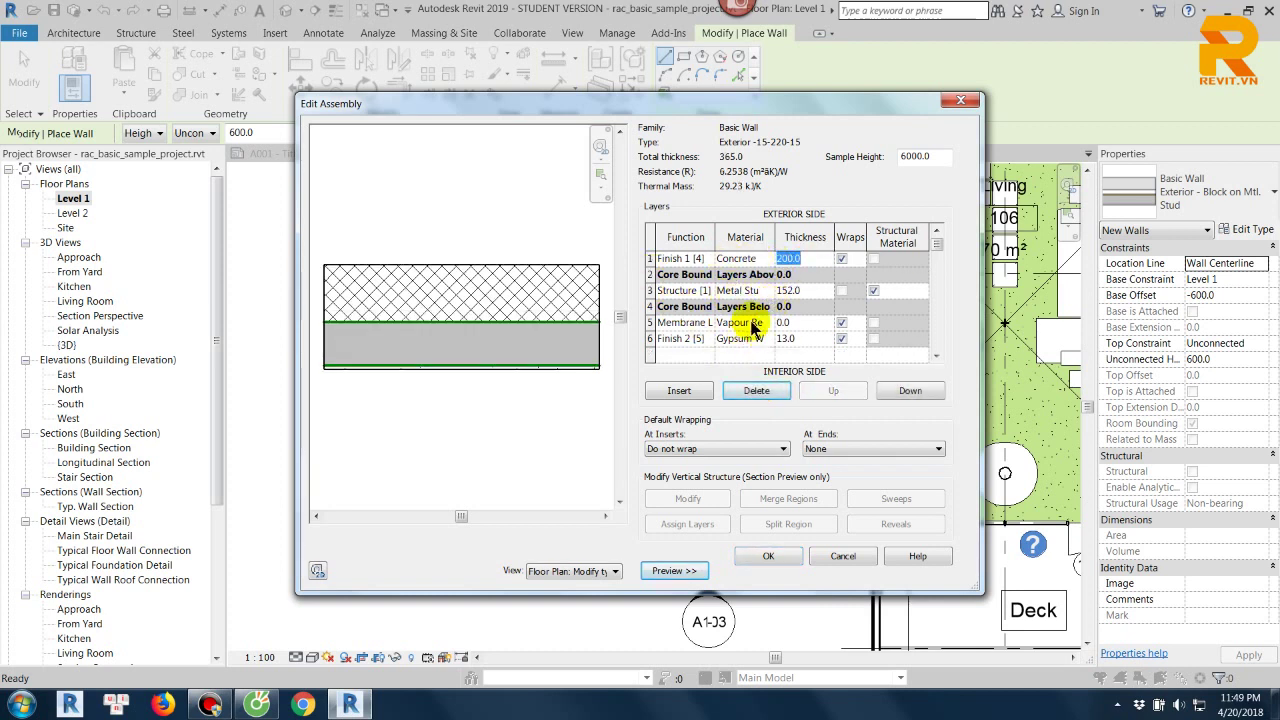
pyautogui.click(651, 322)
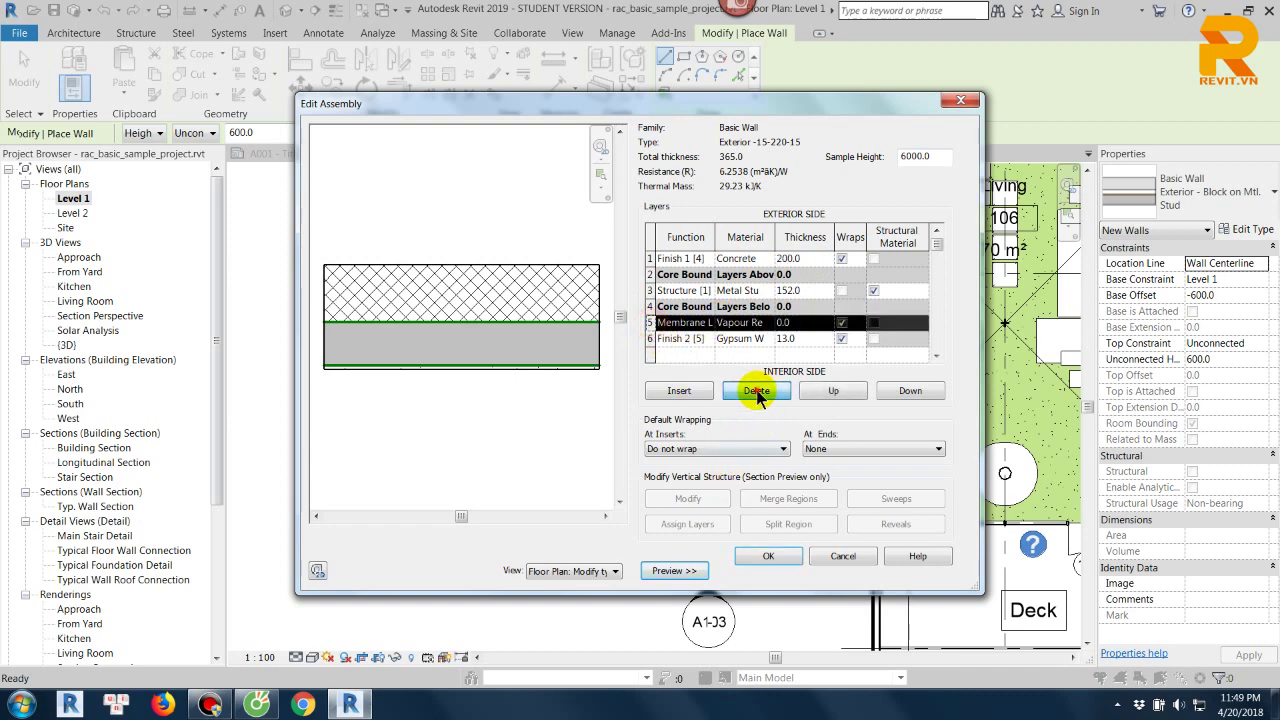
pyautogui.click(756, 391)
pyautogui.click(829, 322)
pyautogui.write('15')
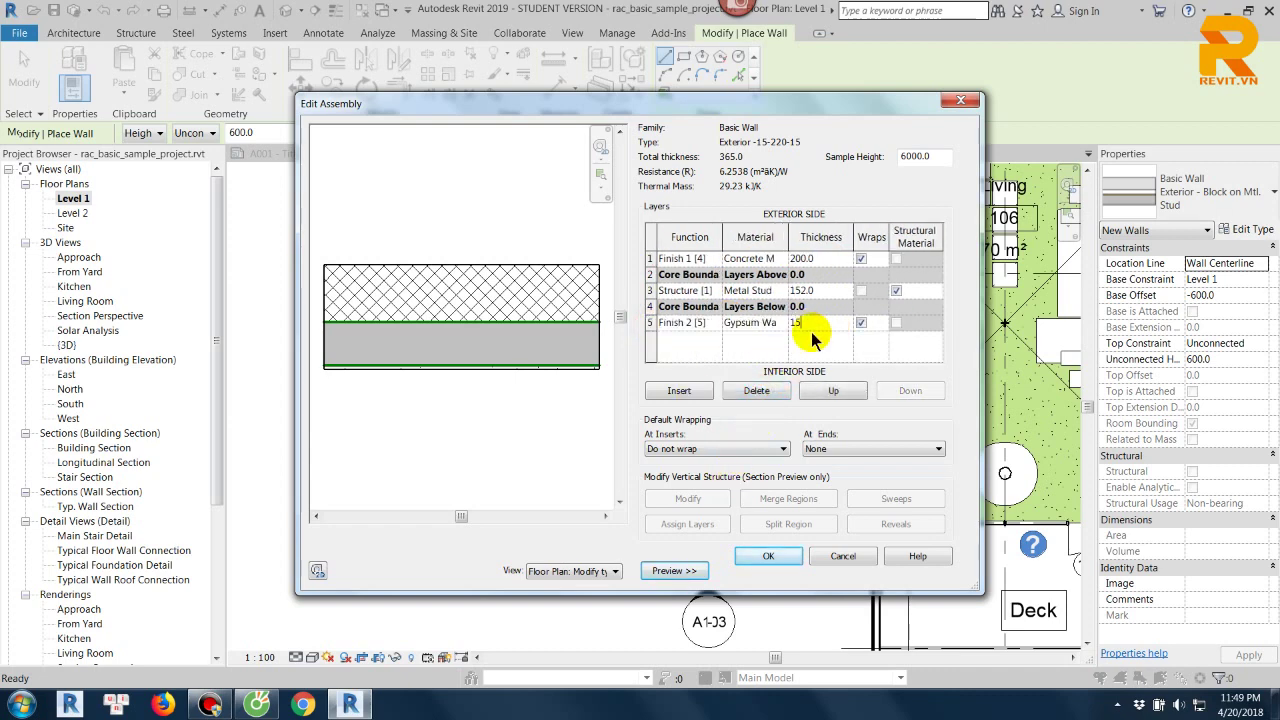
pyautogui.click(837, 290)
pyautogui.write('220')
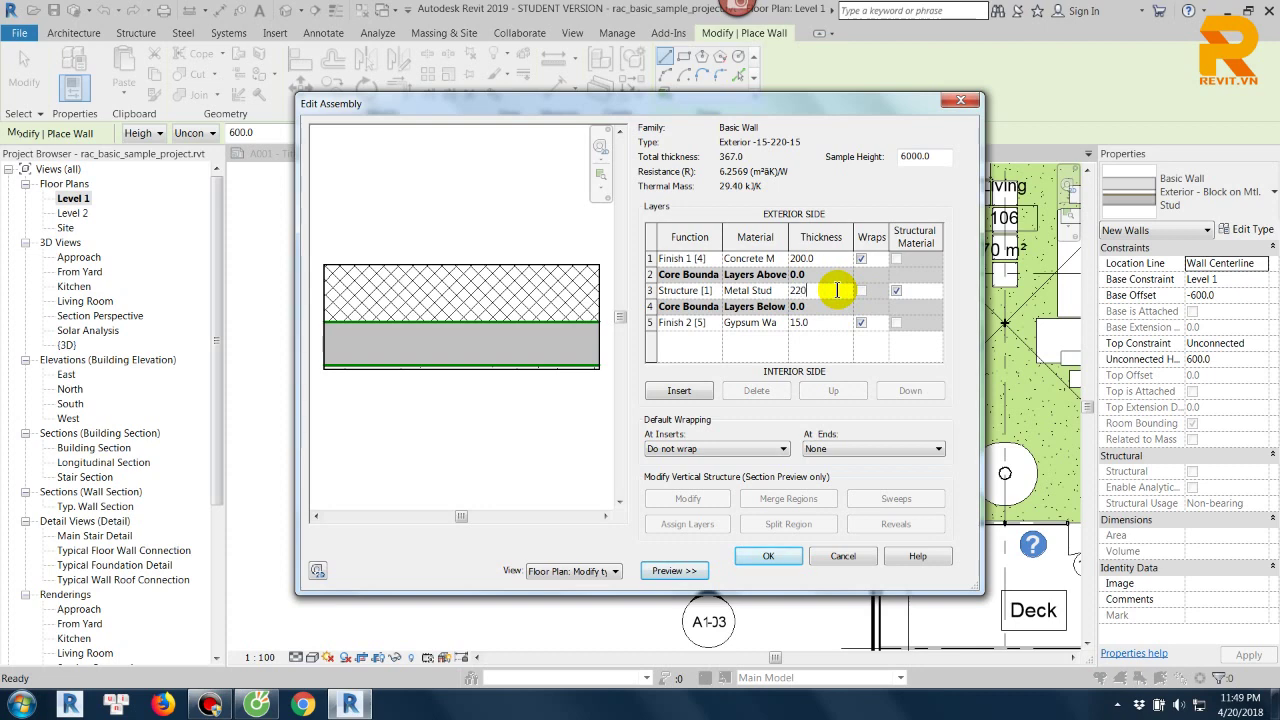
pyautogui.press('Return')
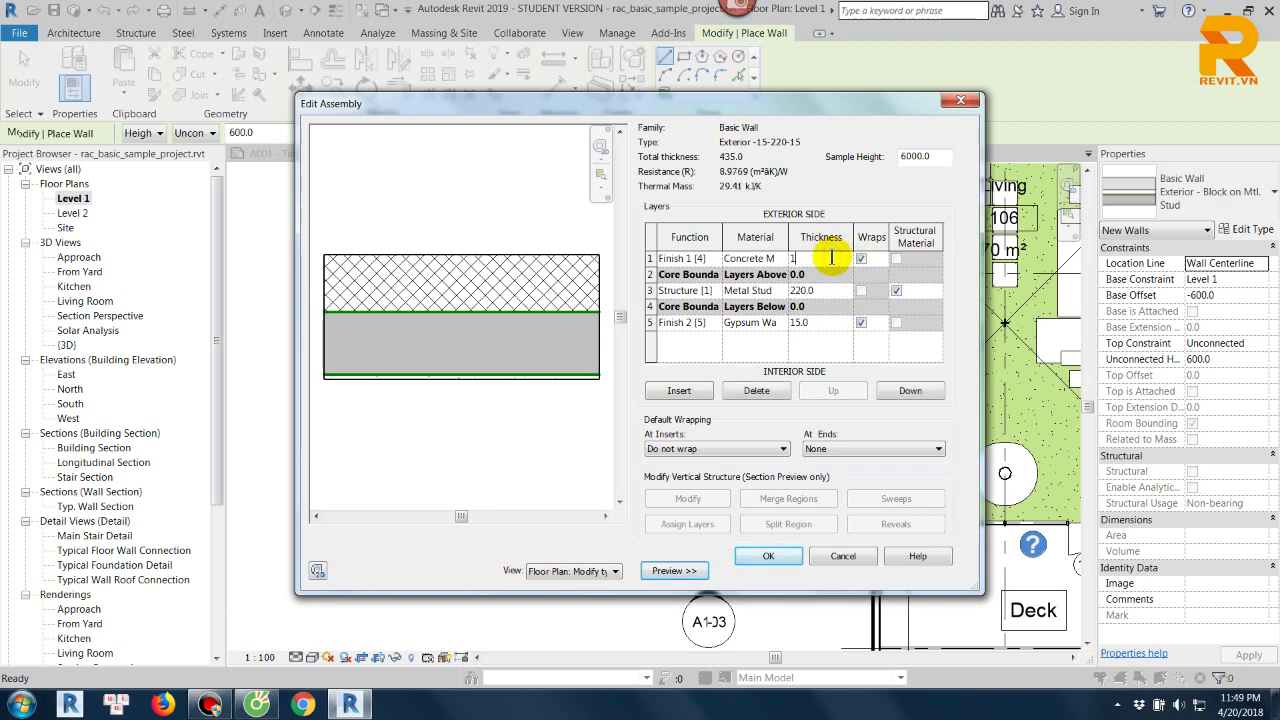
pyautogui.click(828, 290)
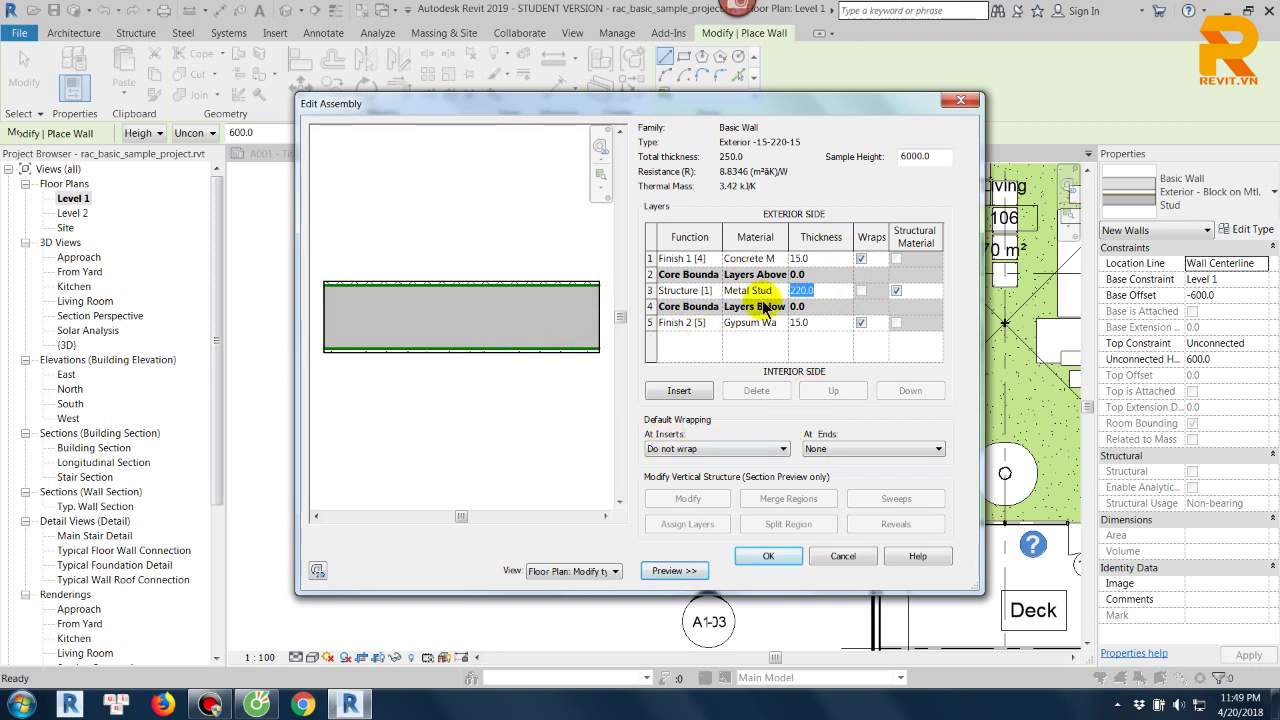
pyautogui.click(700, 322)
pyautogui.click(714, 322)
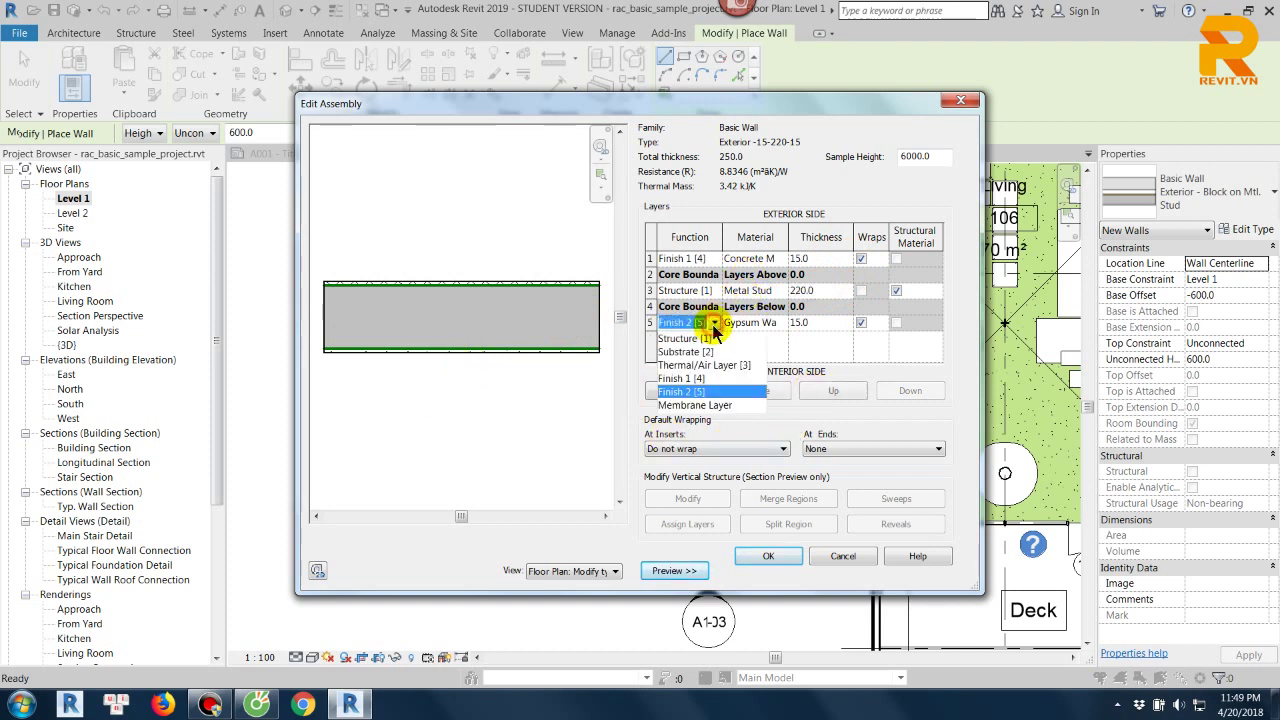
# Make the gypsum layer Finish 1 [4] and review the Concrete Masonry Units material patterns.
pyautogui.click(690, 379)
pyautogui.click(766, 259)
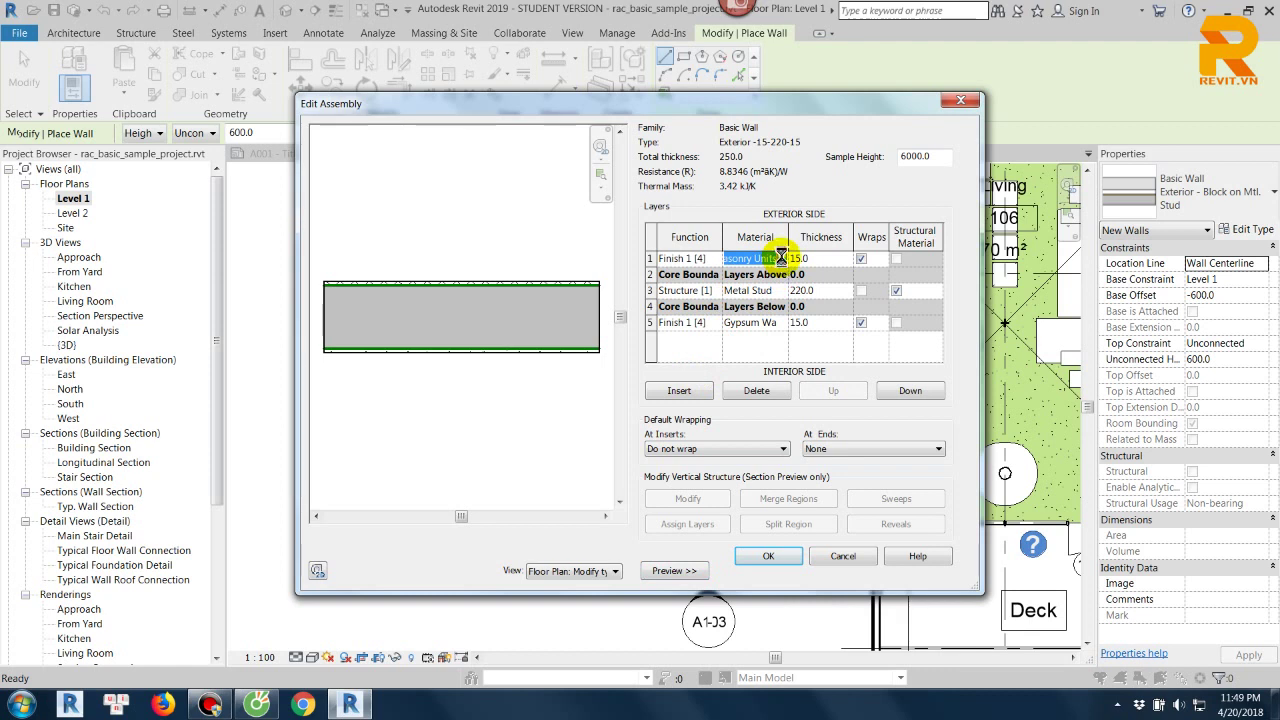
pyautogui.click(781, 258)
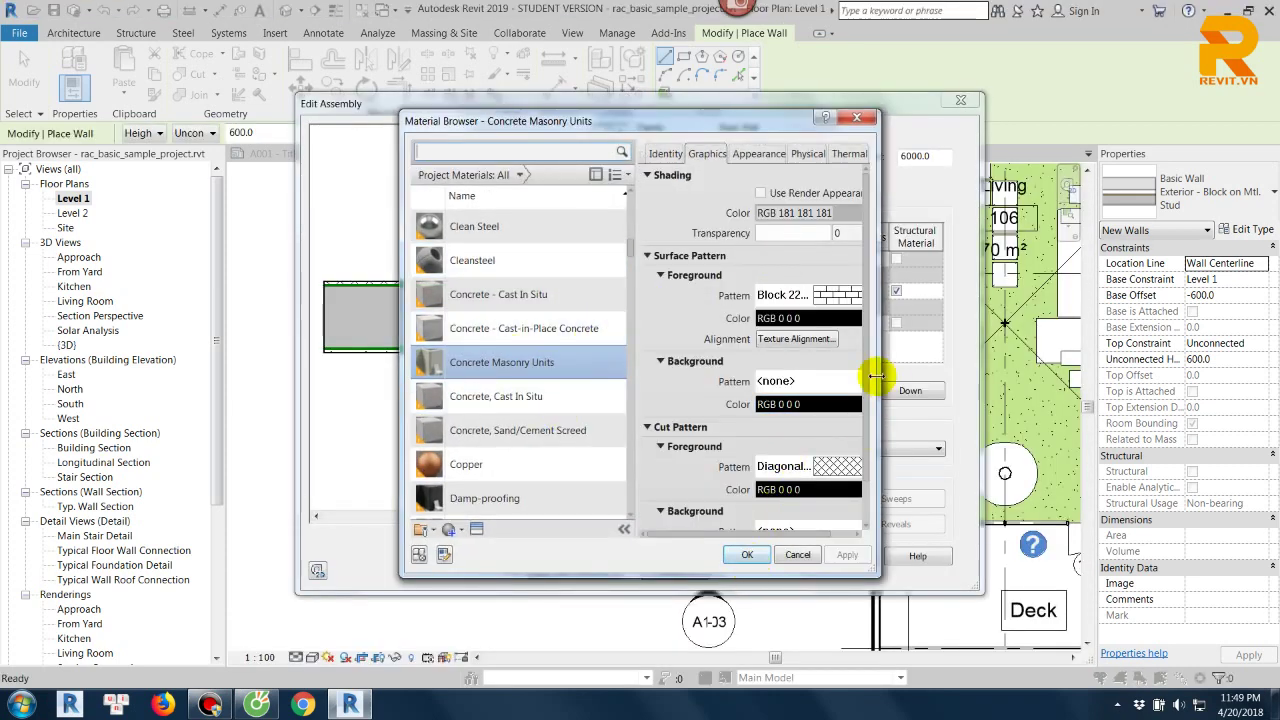
pyautogui.moveTo(875, 375); pyautogui.dragTo(1100, 360)
pyautogui.scroll(-2, 1088, 248)
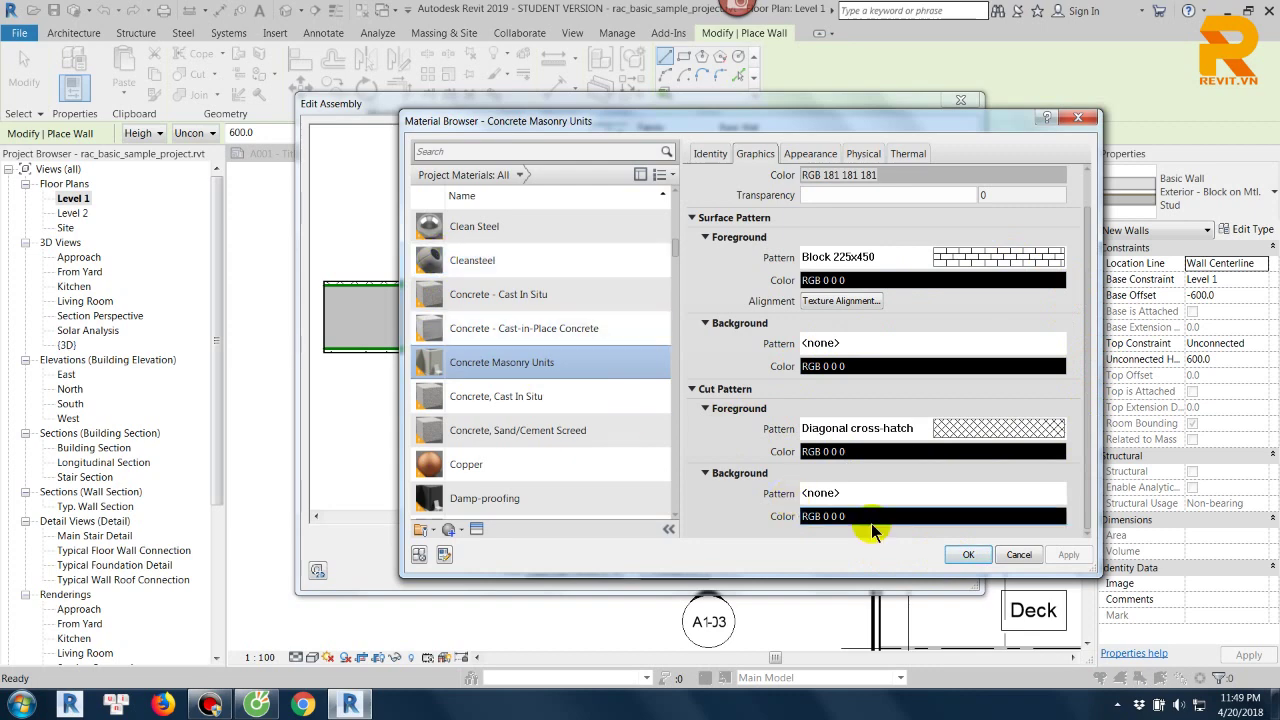
pyautogui.click(966, 555)
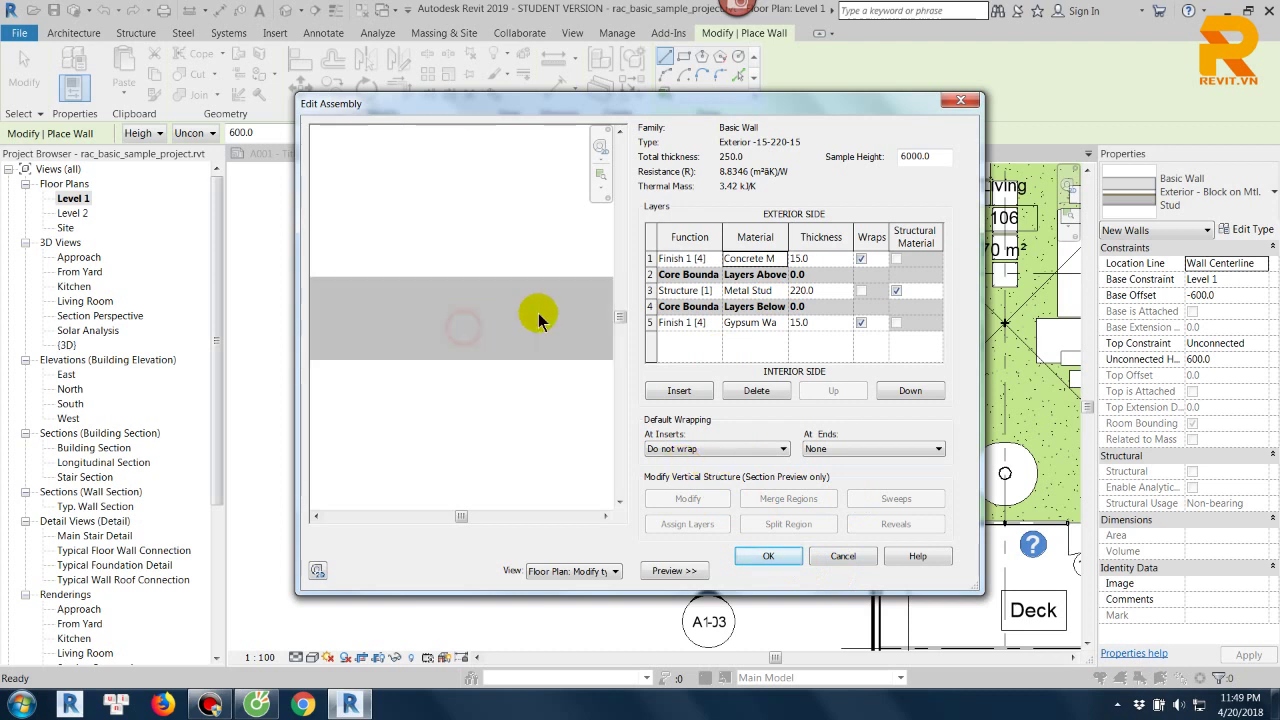
# Set Default Wrapping At Ends to Exterior and accept the wall assembly.
pyautogui.scroll(2, 351, 320)
pyautogui.scroll(1, 437, 297)
pyautogui.scroll(1, 437, 297)
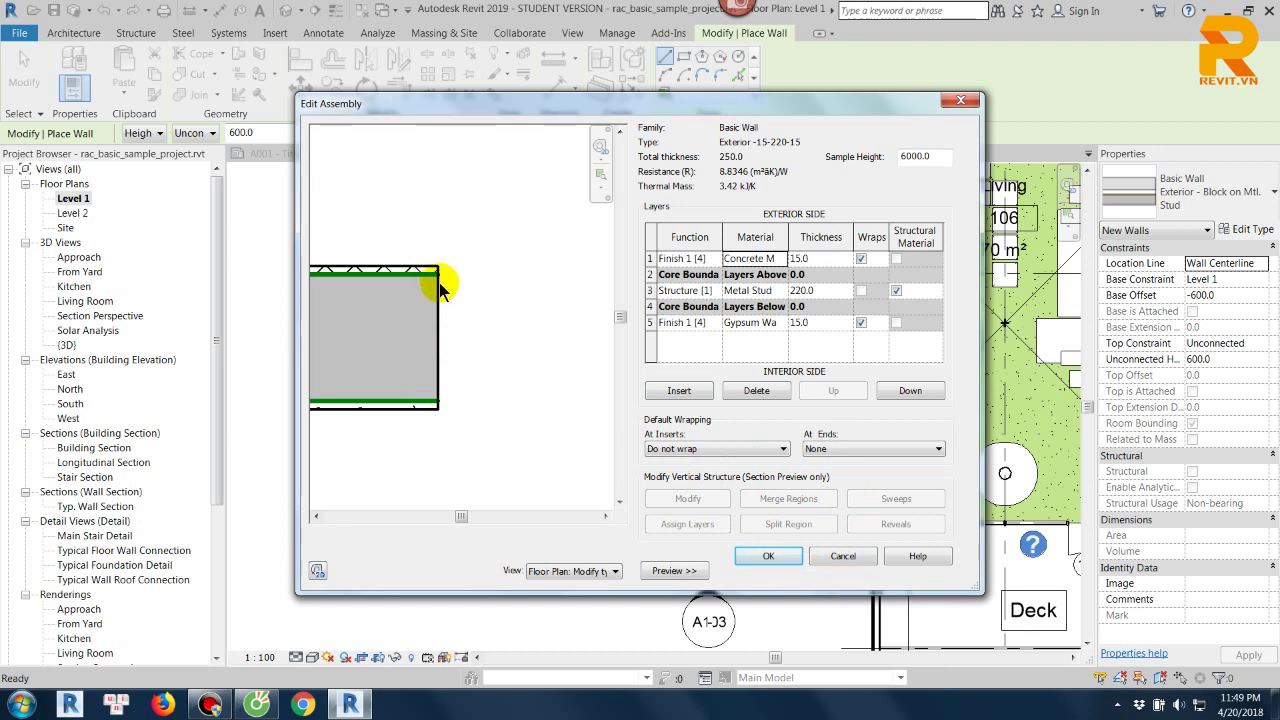
pyautogui.click(843, 447)
pyautogui.click(826, 475)
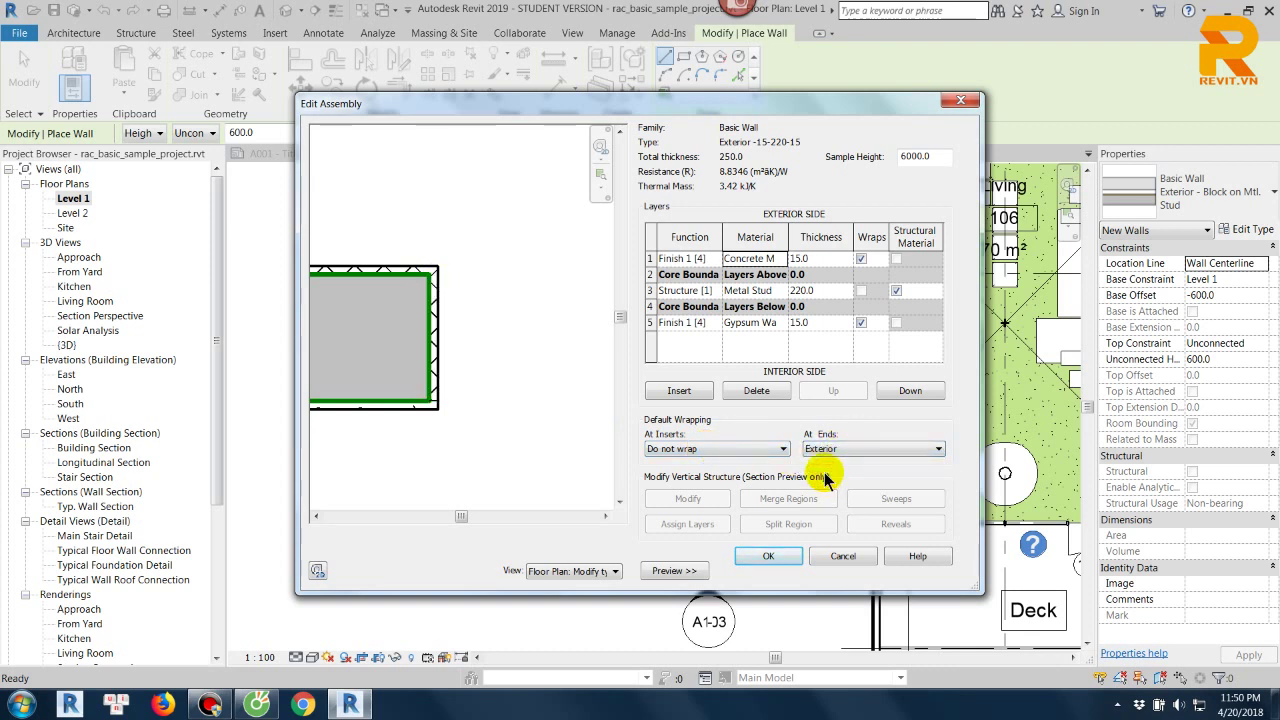
pyautogui.scroll(-2, 470, 358)
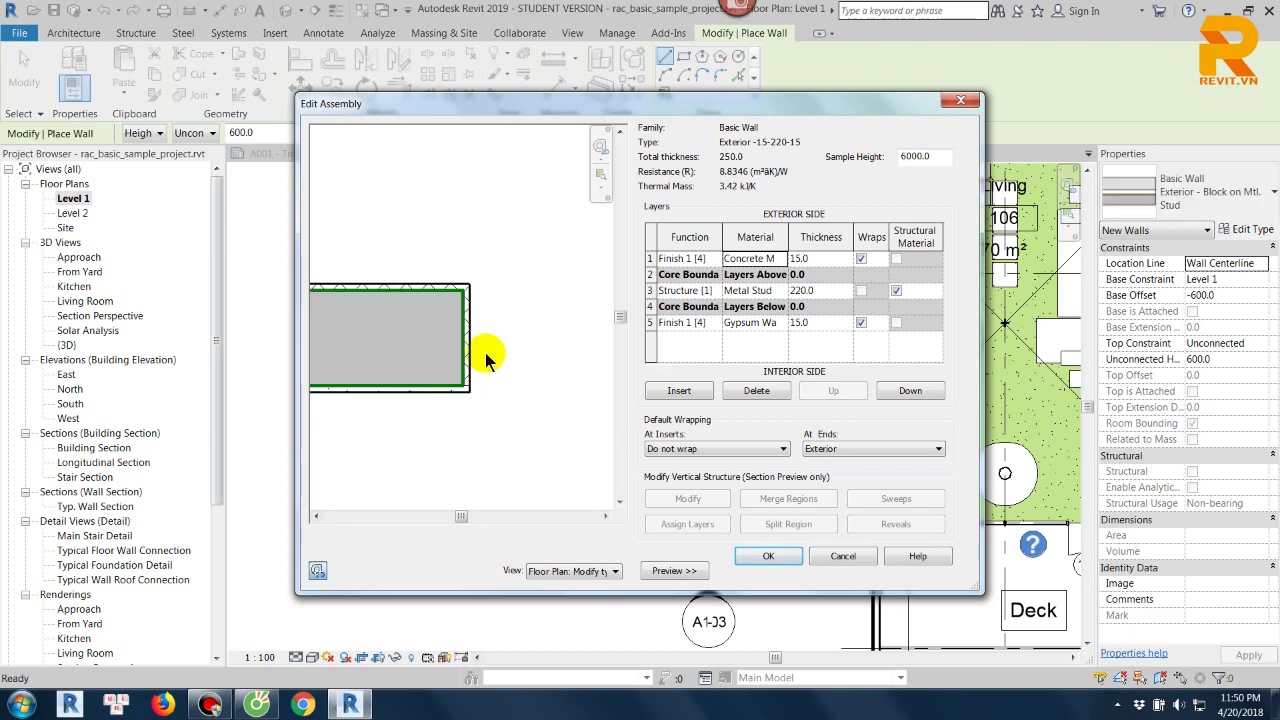
pyautogui.scroll(-1, 520, 357)
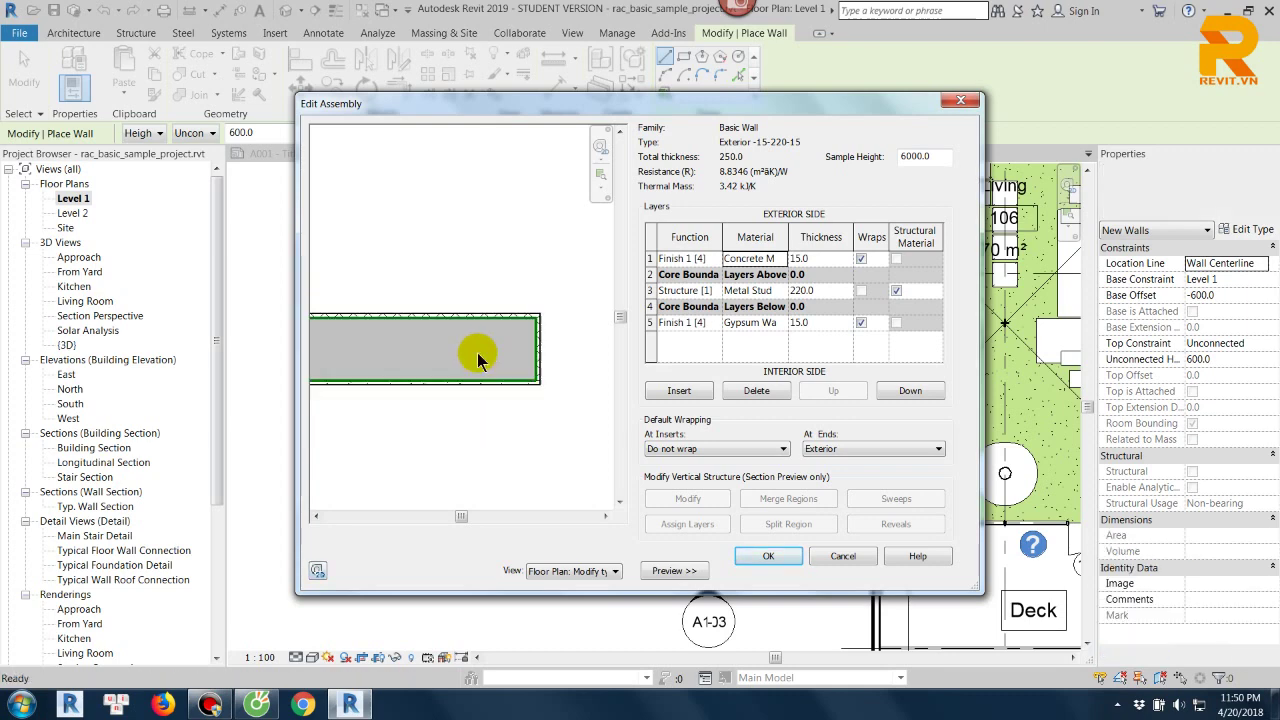
pyautogui.click(766, 557)
# Accept the Exterior -15-220-15 type properties and cancel the first wall attempt.
pyautogui.click(778, 571)
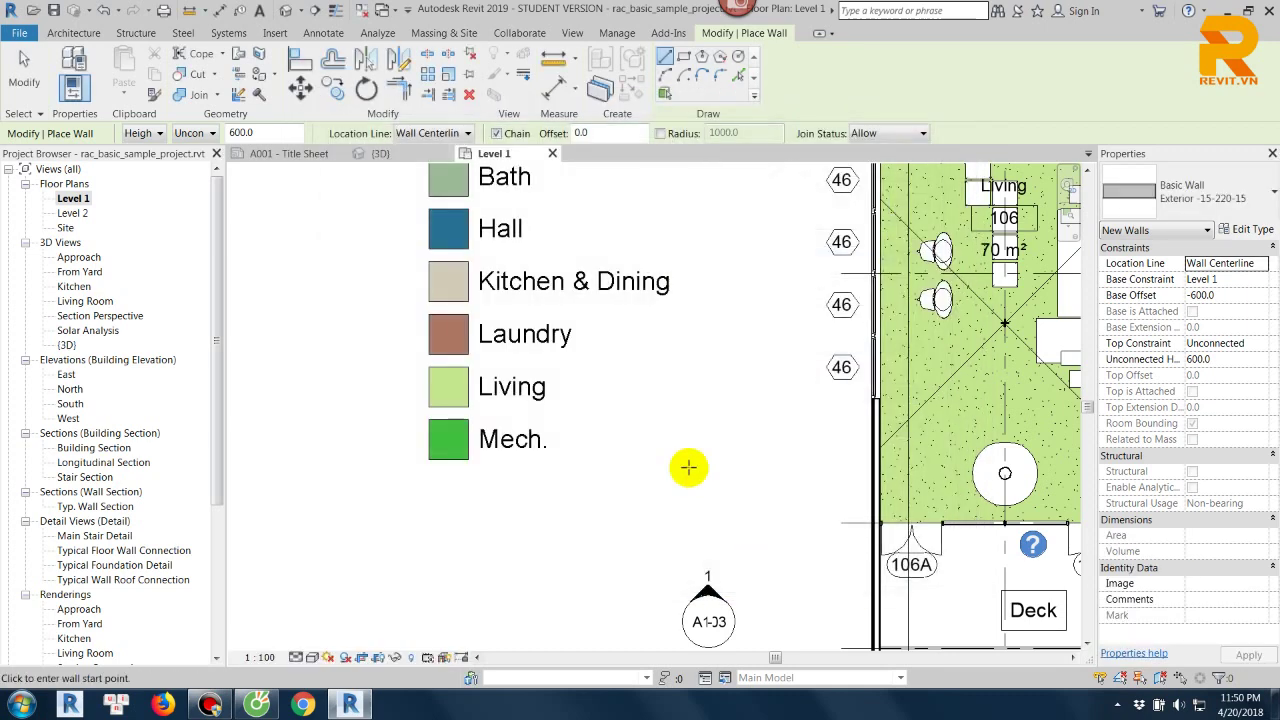
pyautogui.click(491, 509)
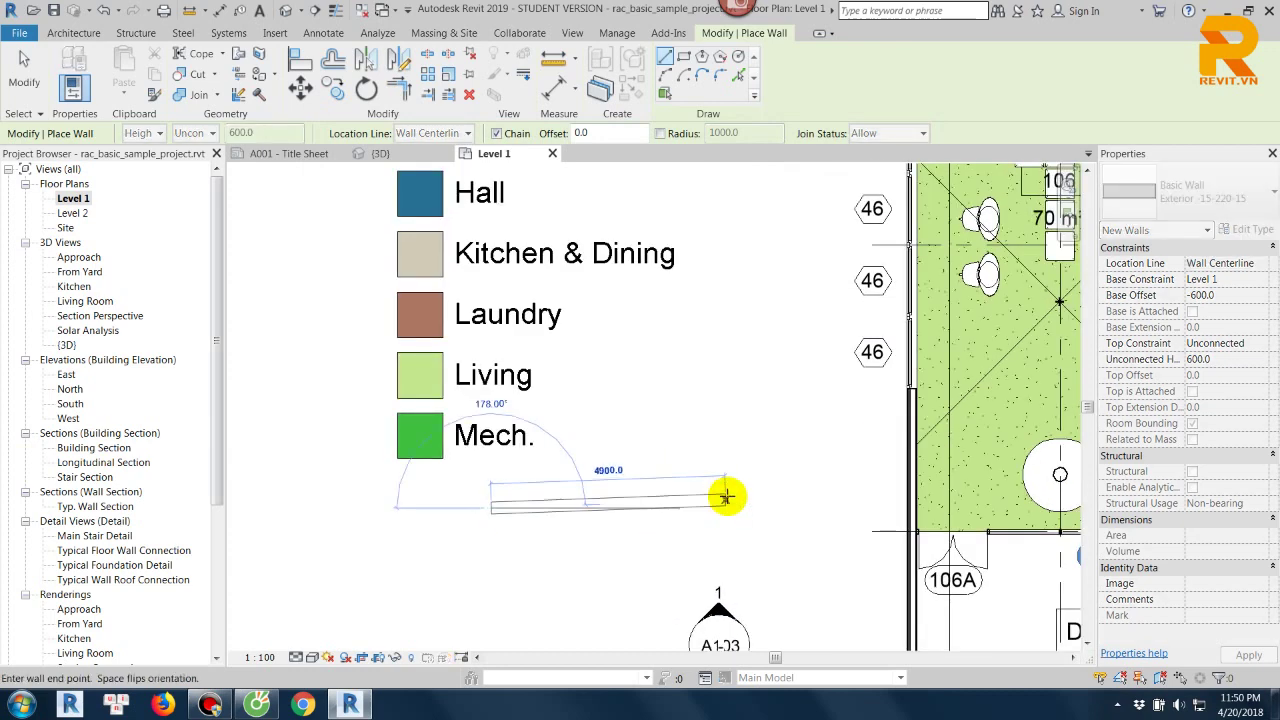
pyautogui.press('Escape')
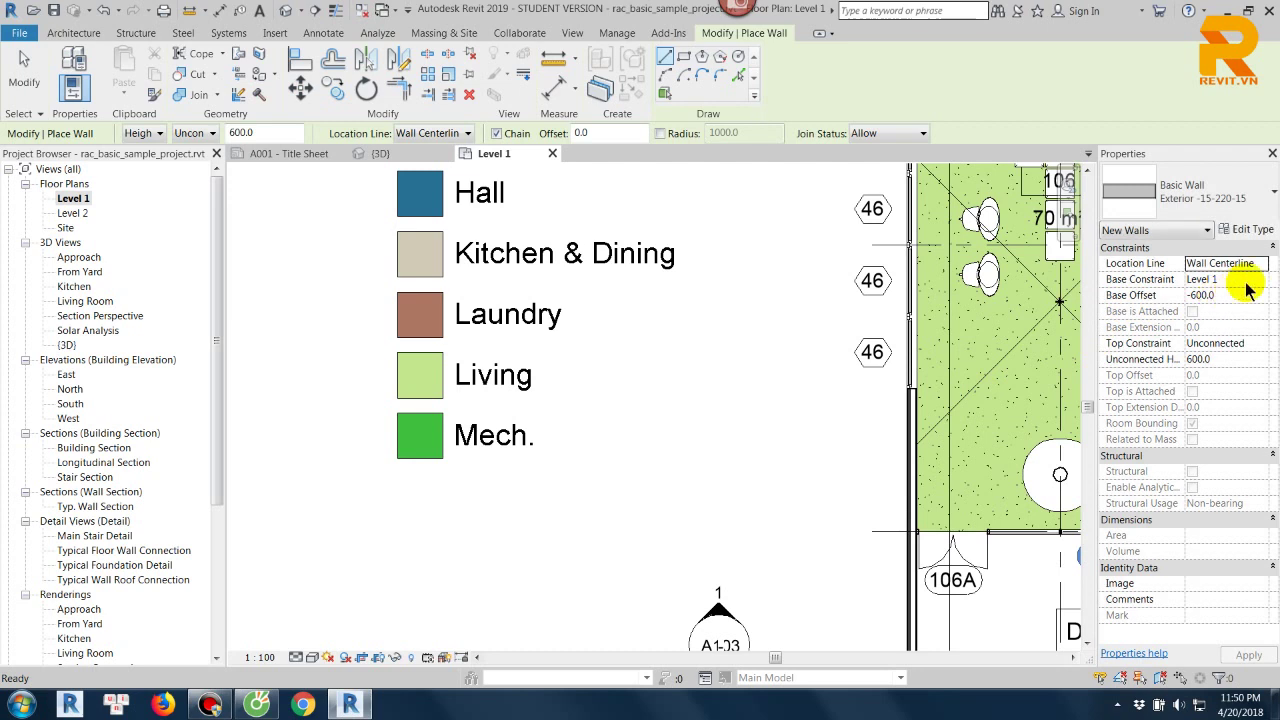
# Set the top constraint to Level 2 with 0 base offset and draw a 5000 mm wall.
pyautogui.click(1255, 343)
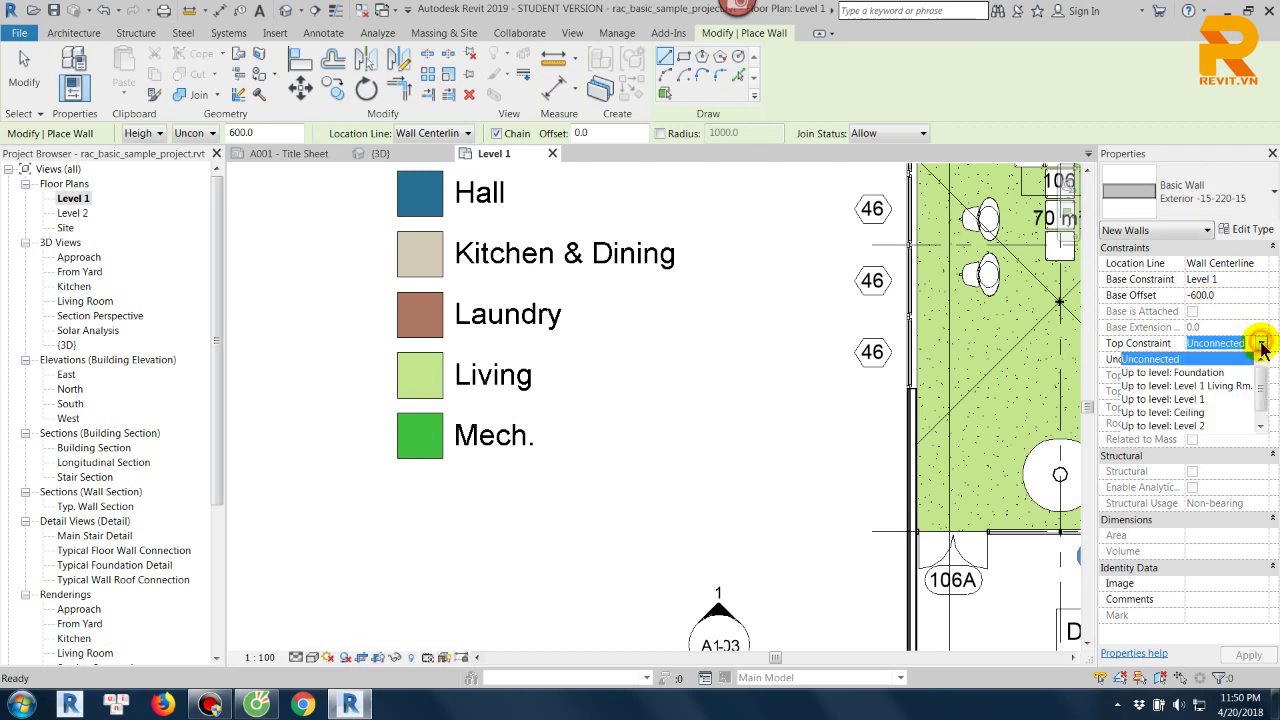
pyautogui.click(1201, 425)
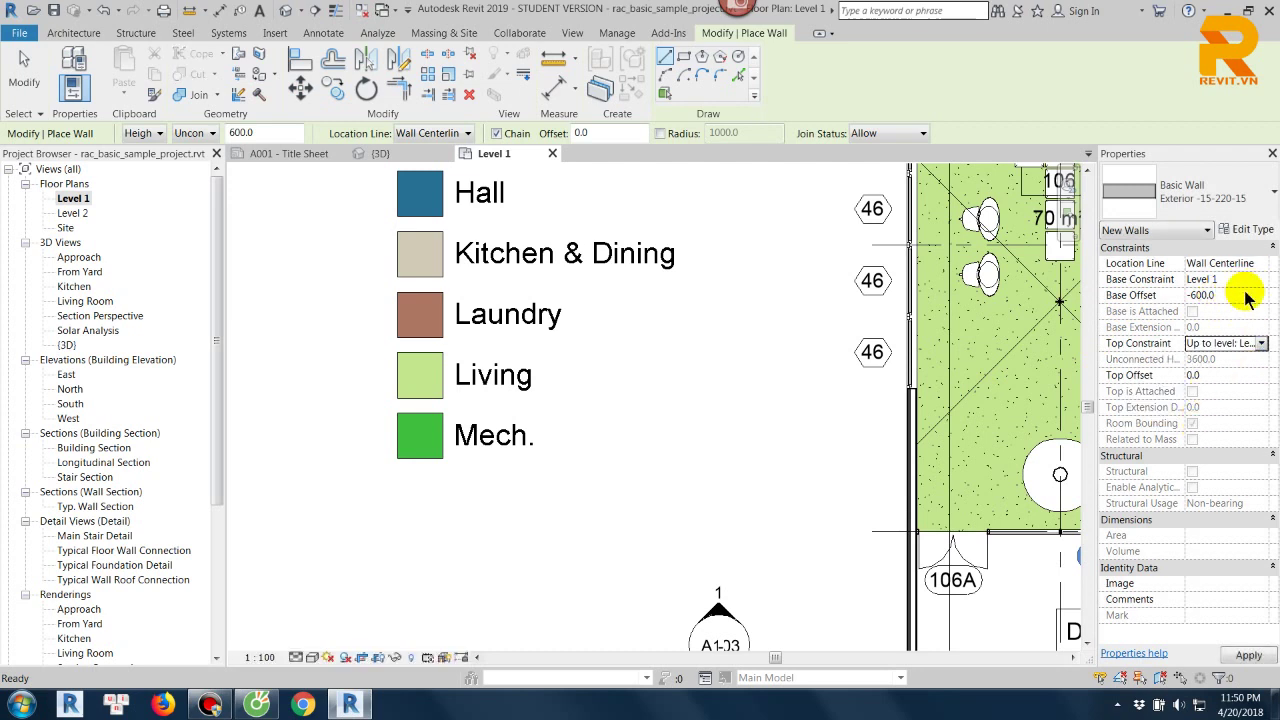
pyautogui.click(1228, 295)
pyautogui.write('0')
pyautogui.press('Return')
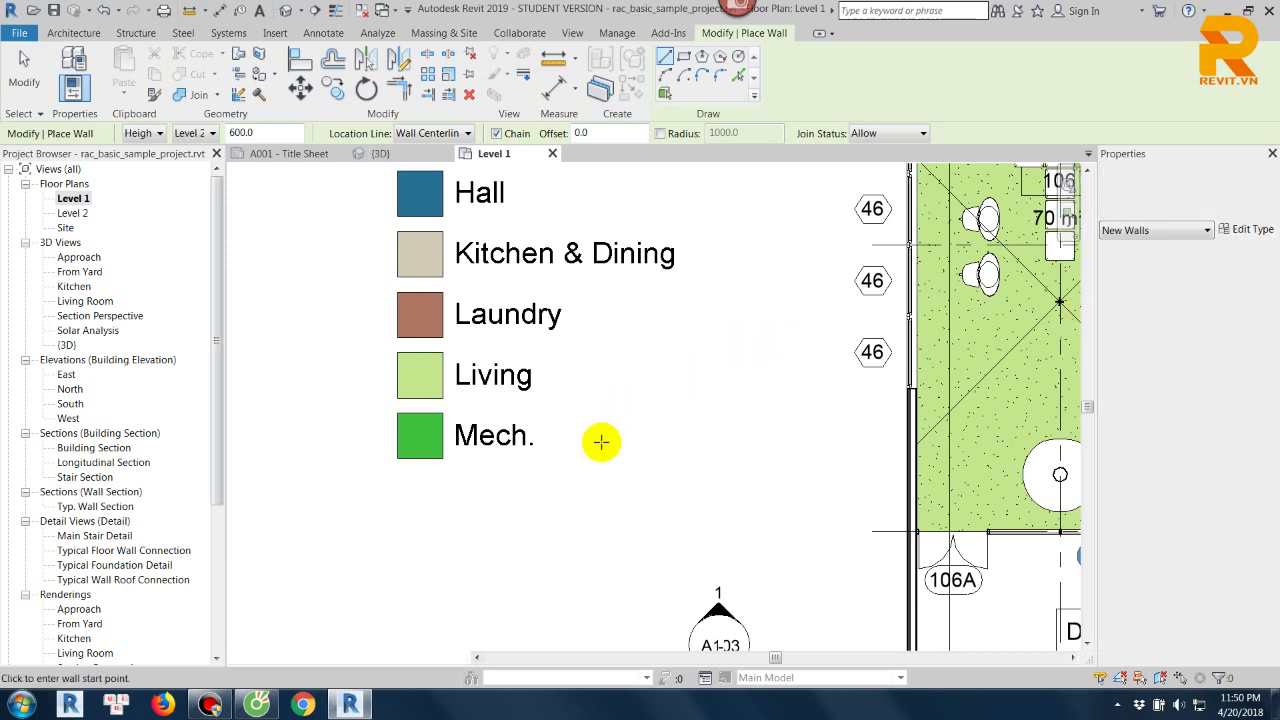
pyautogui.click(522, 485)
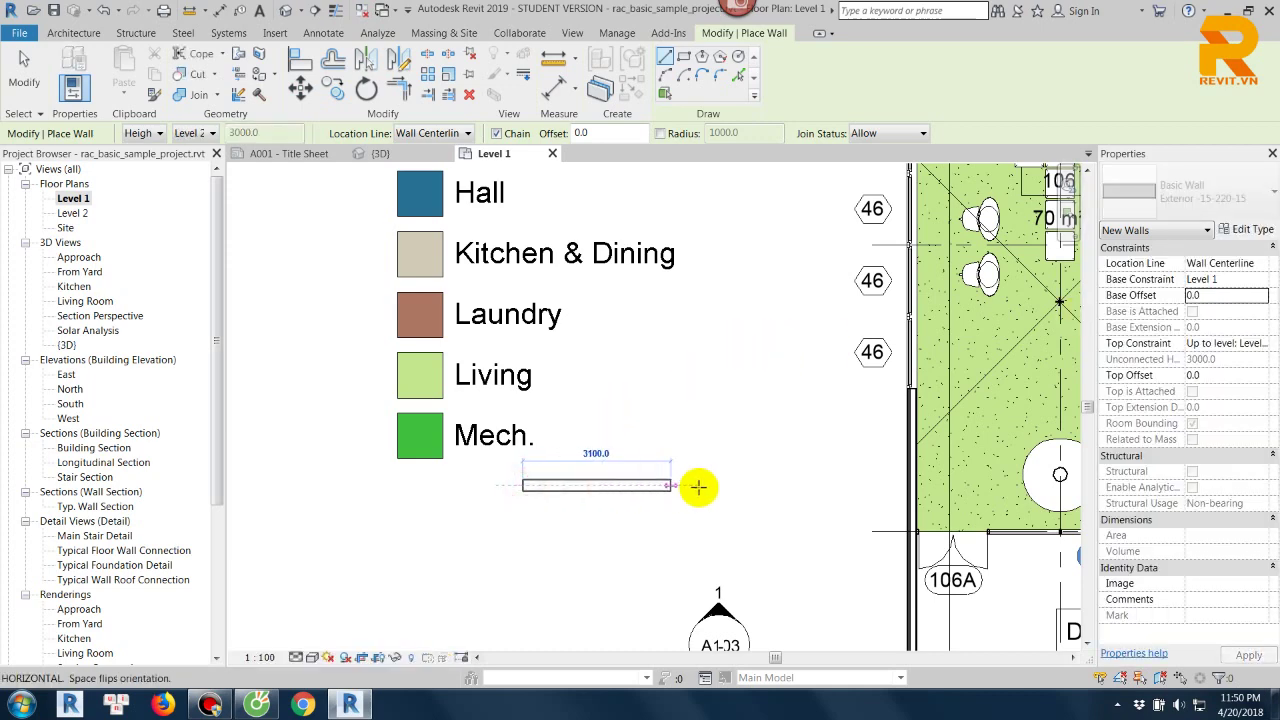
pyautogui.click(760, 486)
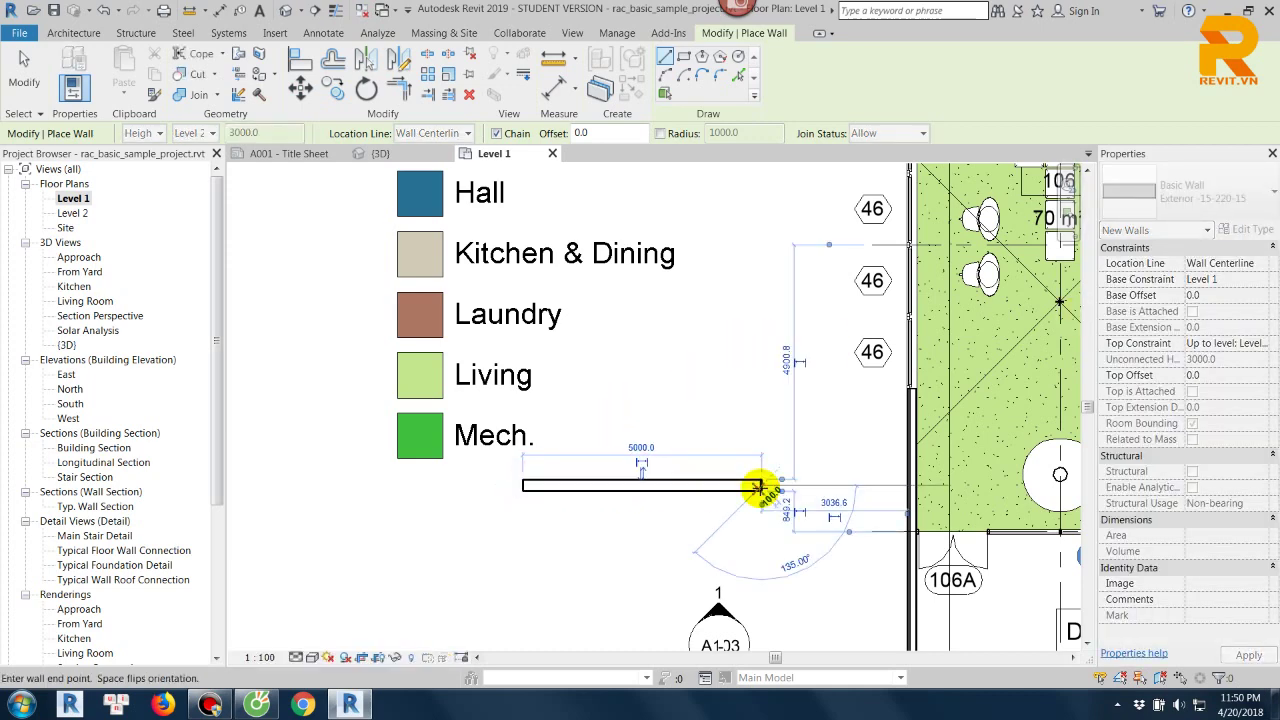
pyautogui.scroll(3, 760, 486)
pyautogui.press('Escape')
pyautogui.press('Escape')
pyautogui.scroll(-1, 763, 490)
pyautogui.moveTo(763, 490); pyautogui.dragTo(721, 467, button='middle')
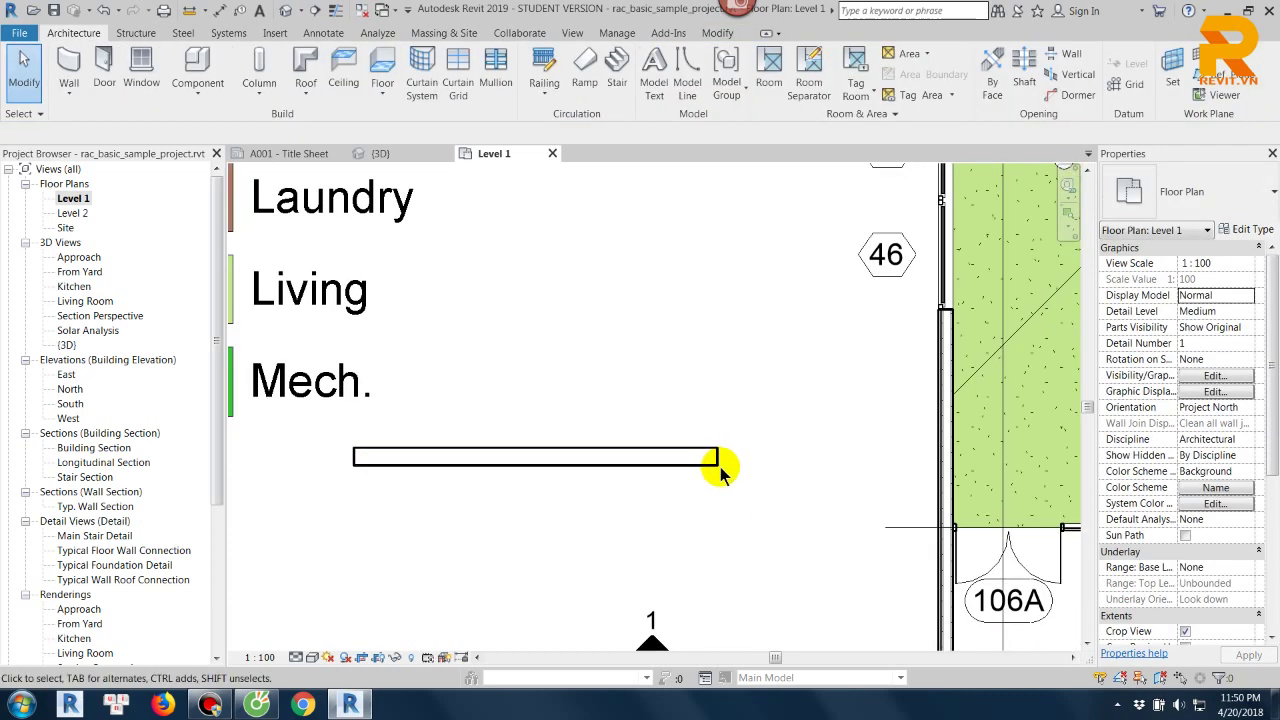
# Set the Level 1 plan view scale to 1:50.
pyautogui.click(261, 657)
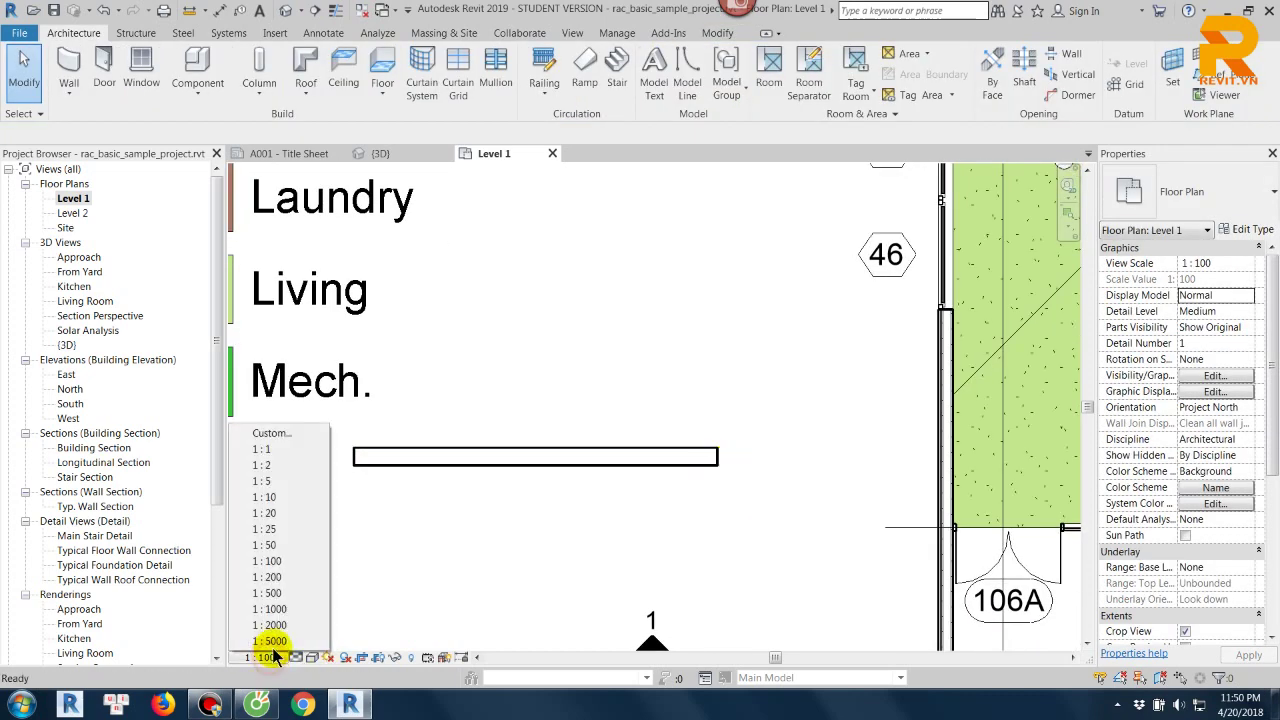
pyautogui.click(268, 477)
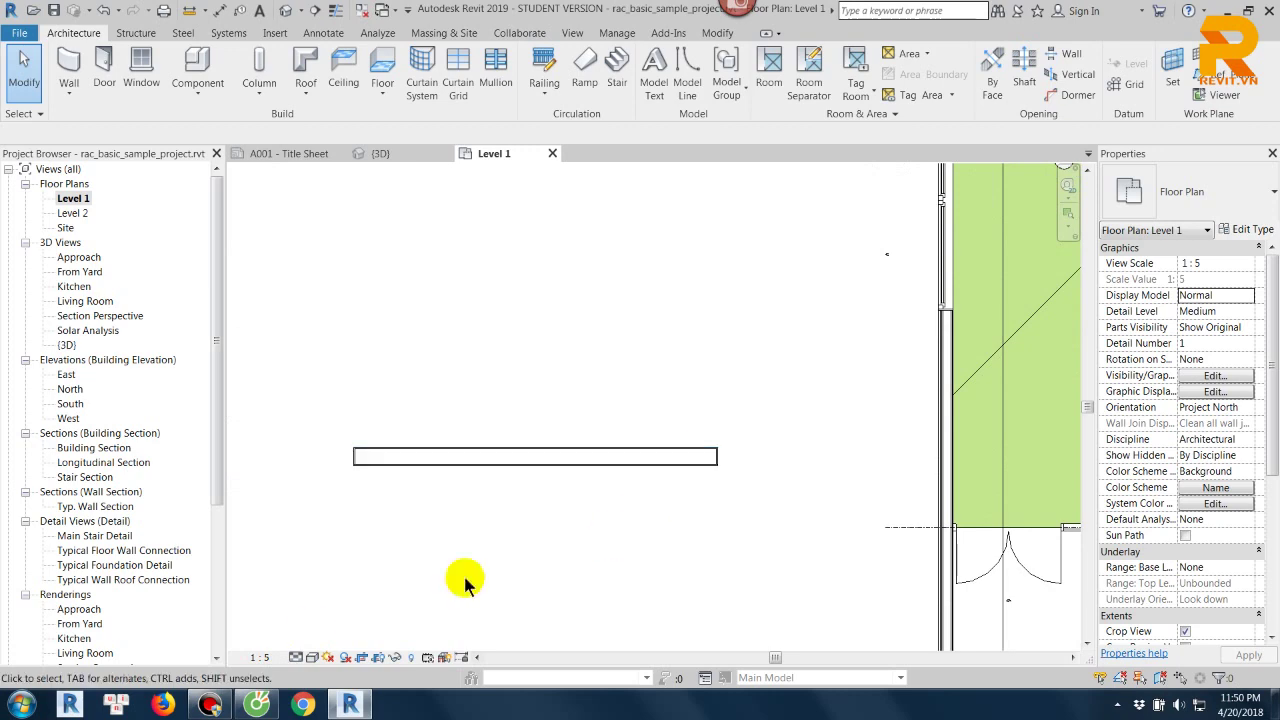
pyautogui.click(262, 657)
pyautogui.click(276, 548)
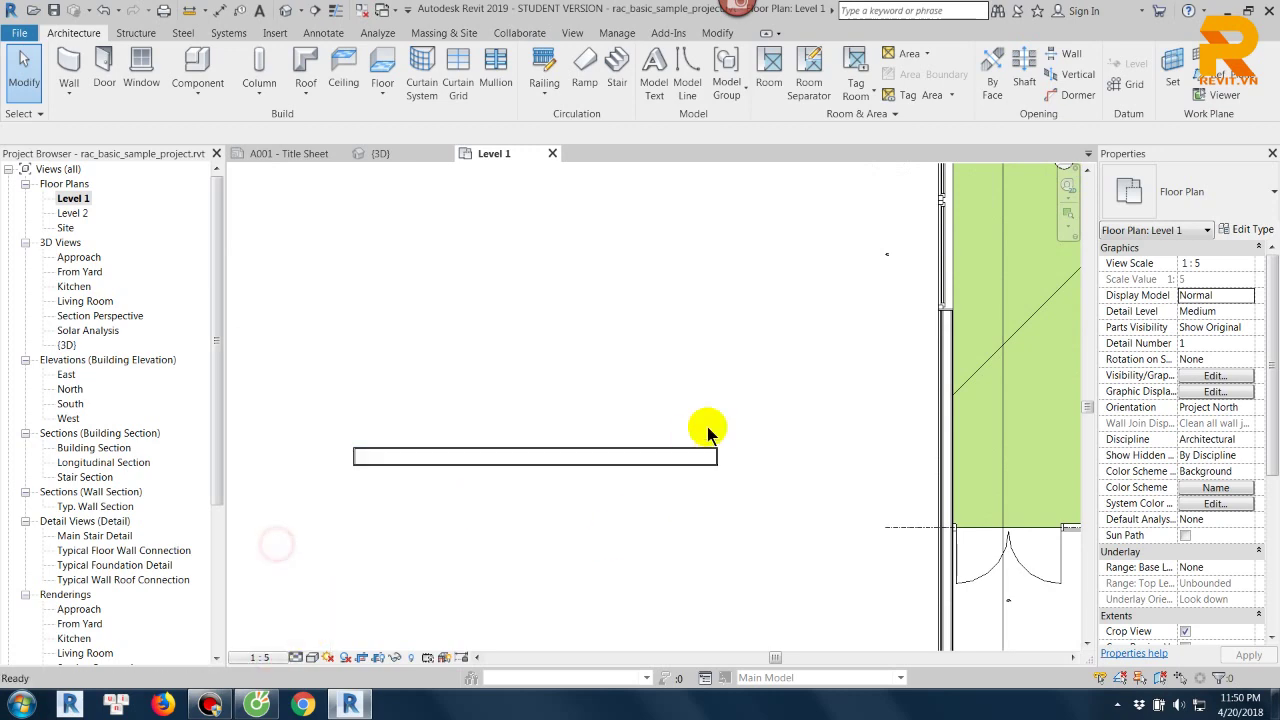
pyautogui.scroll(-2, 700, 429)
# Draw a rectangular Detail callout around the wall's right end and open Detail 0.
pyautogui.click(583, 33)
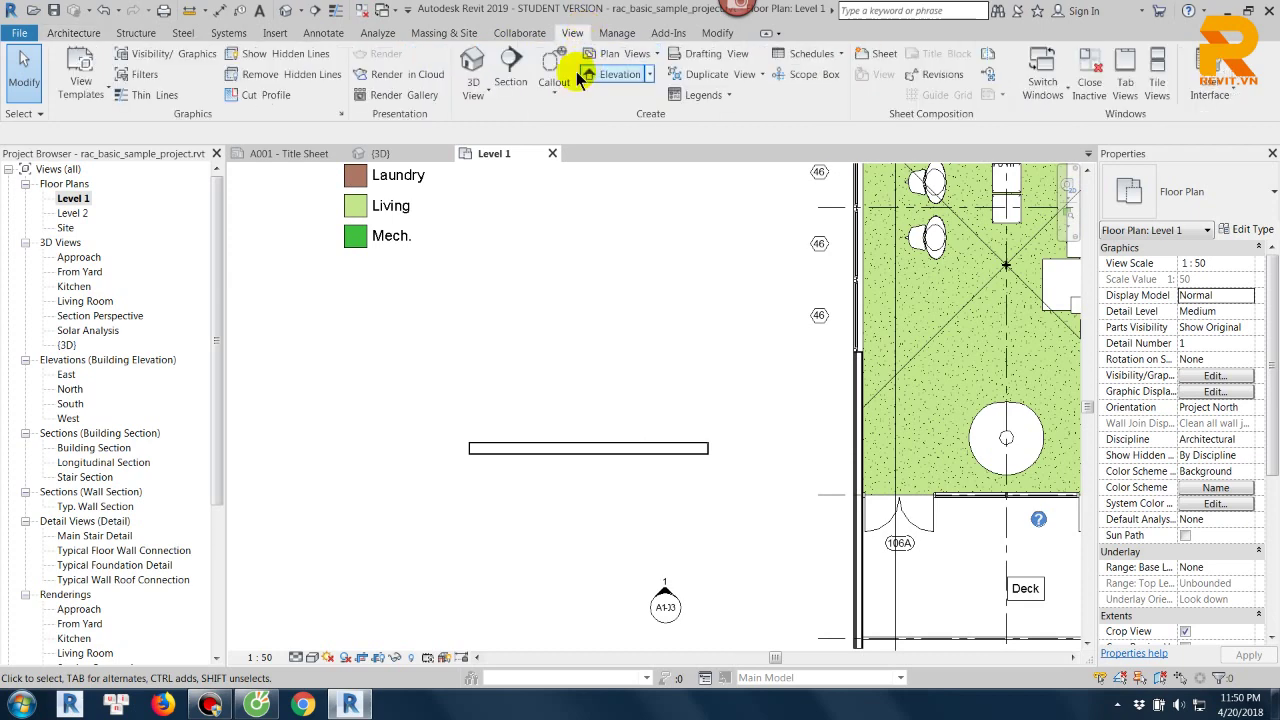
pyautogui.click(554, 92)
pyautogui.click(578, 122)
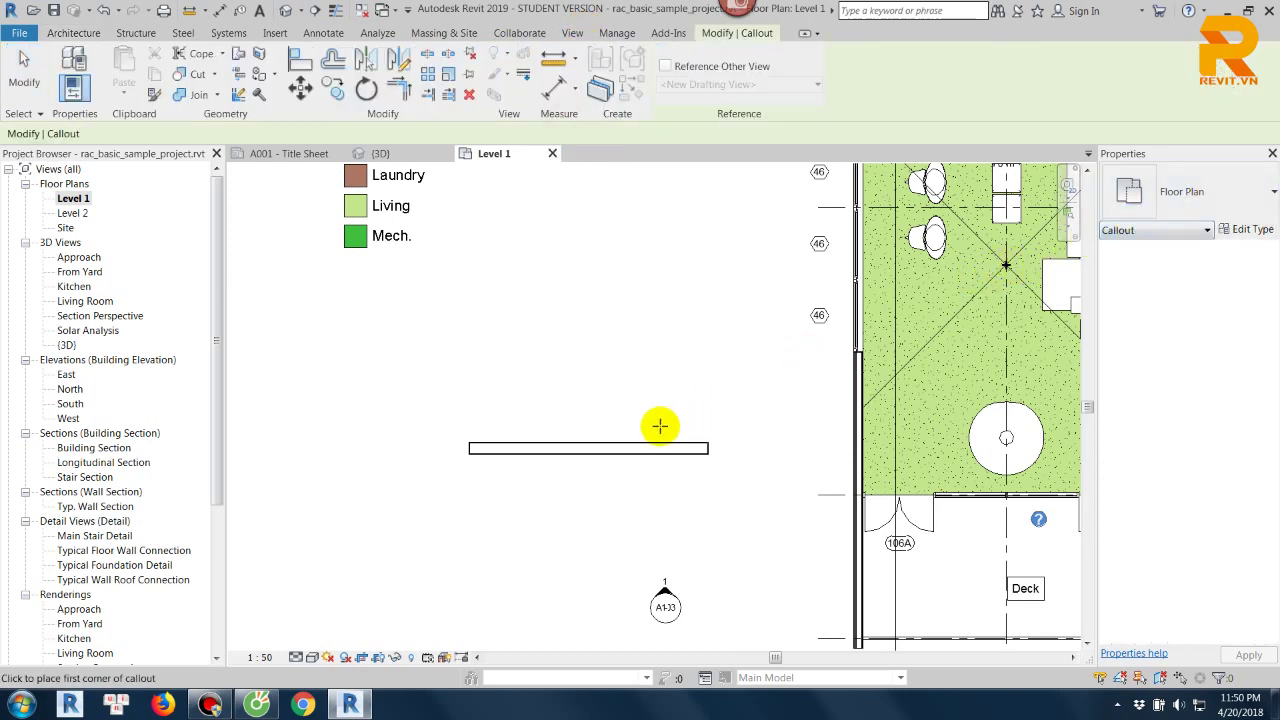
pyautogui.click(1175, 192)
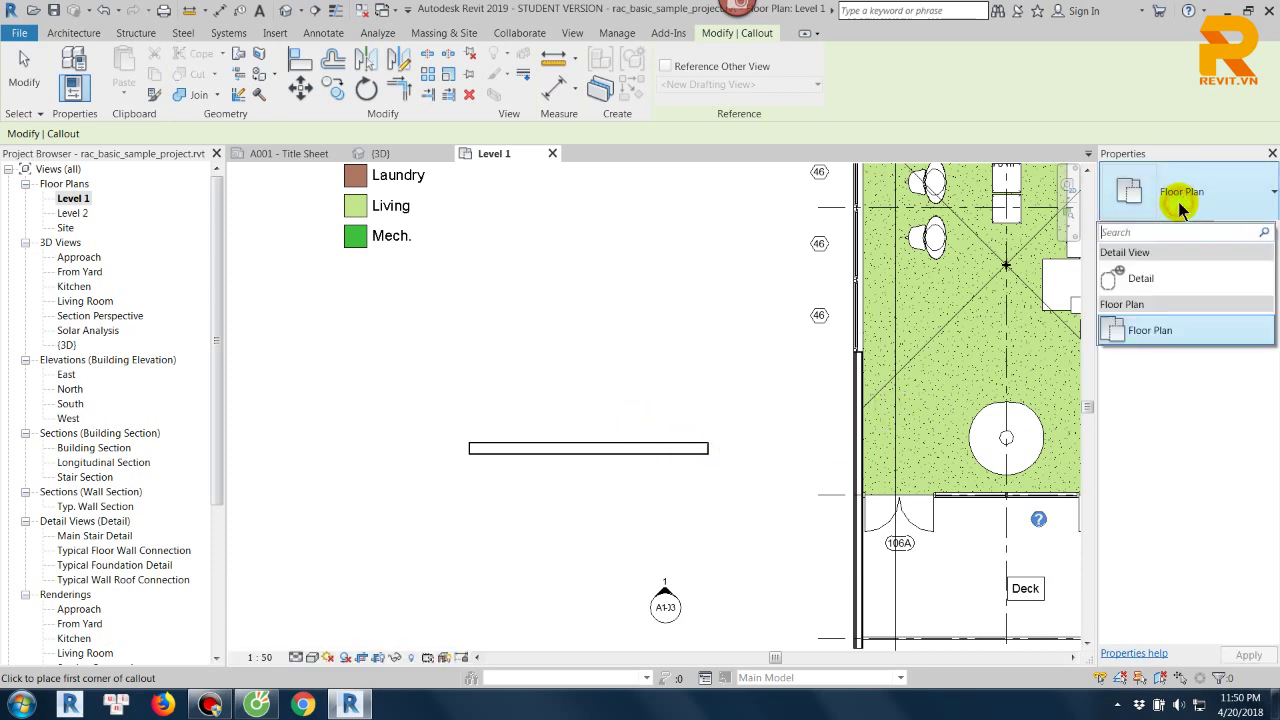
pyautogui.click(1142, 278)
pyautogui.scroll(3, 680, 447)
pyautogui.click(623, 397)
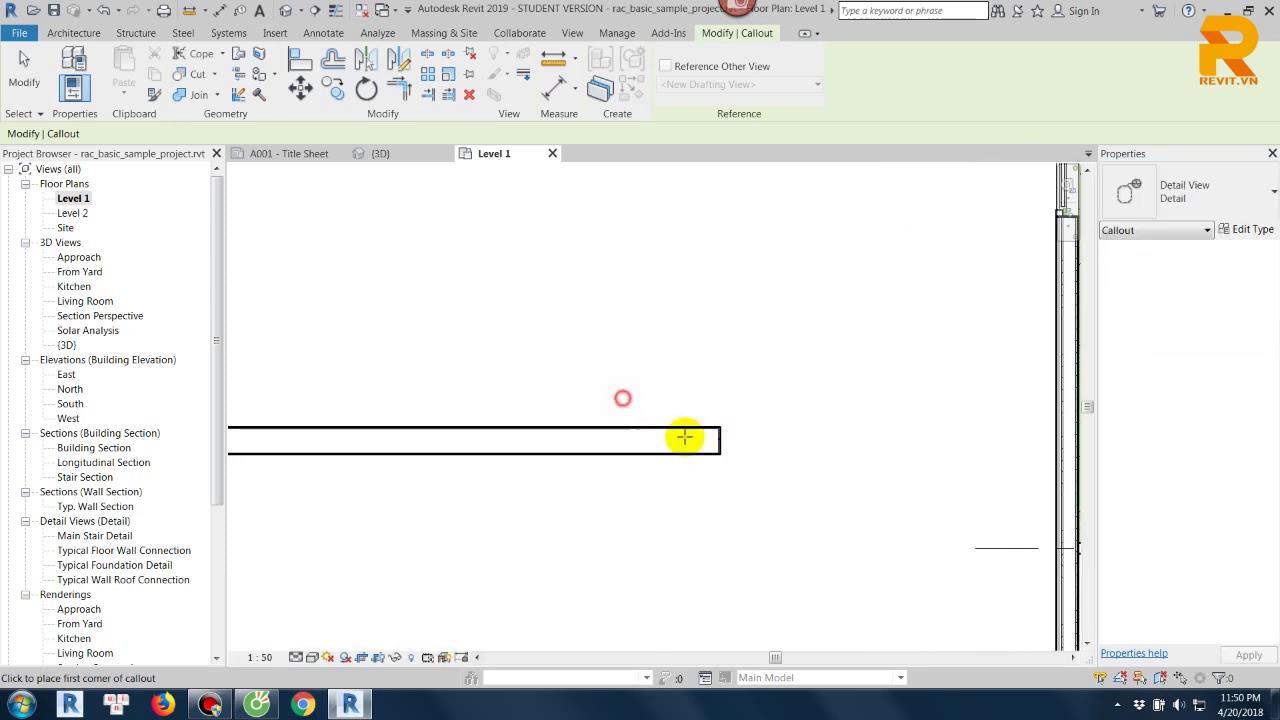
pyautogui.click(743, 470)
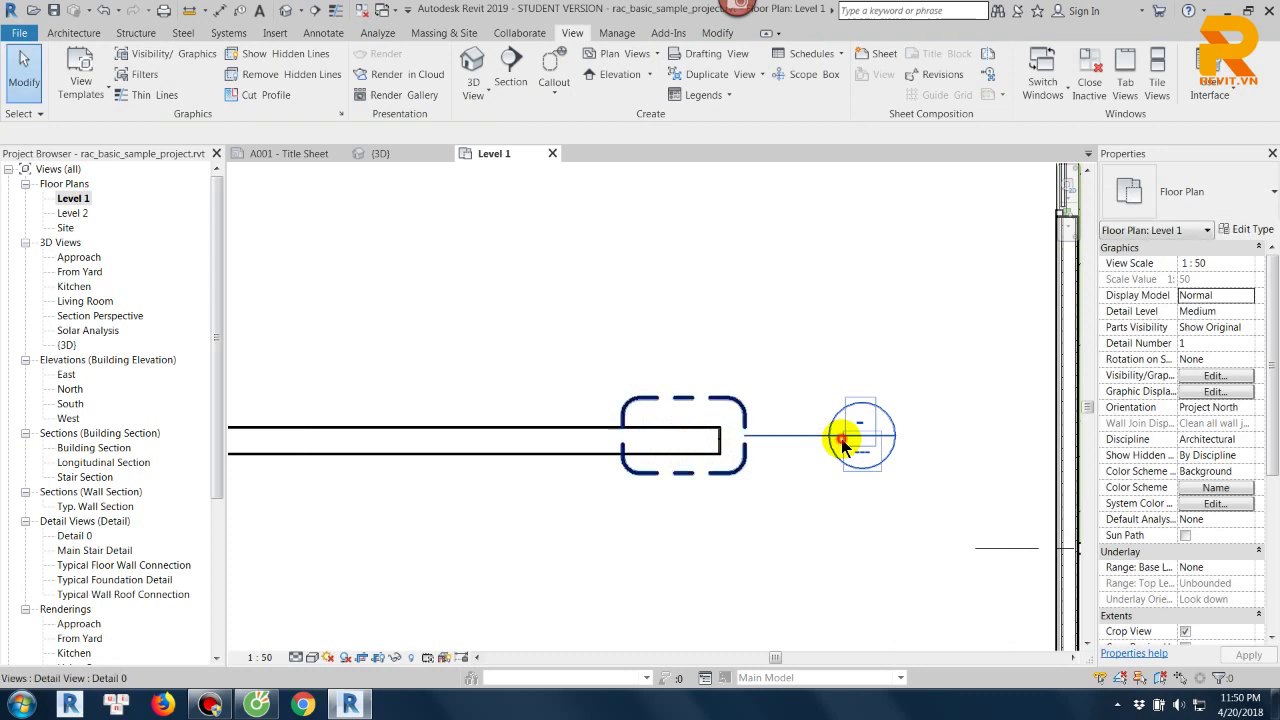
pyautogui.doubleClick(859, 432)
# Set the Detail 0 view scale to 1:2 and zoom out to the whole wall.
pyautogui.click(261, 657)
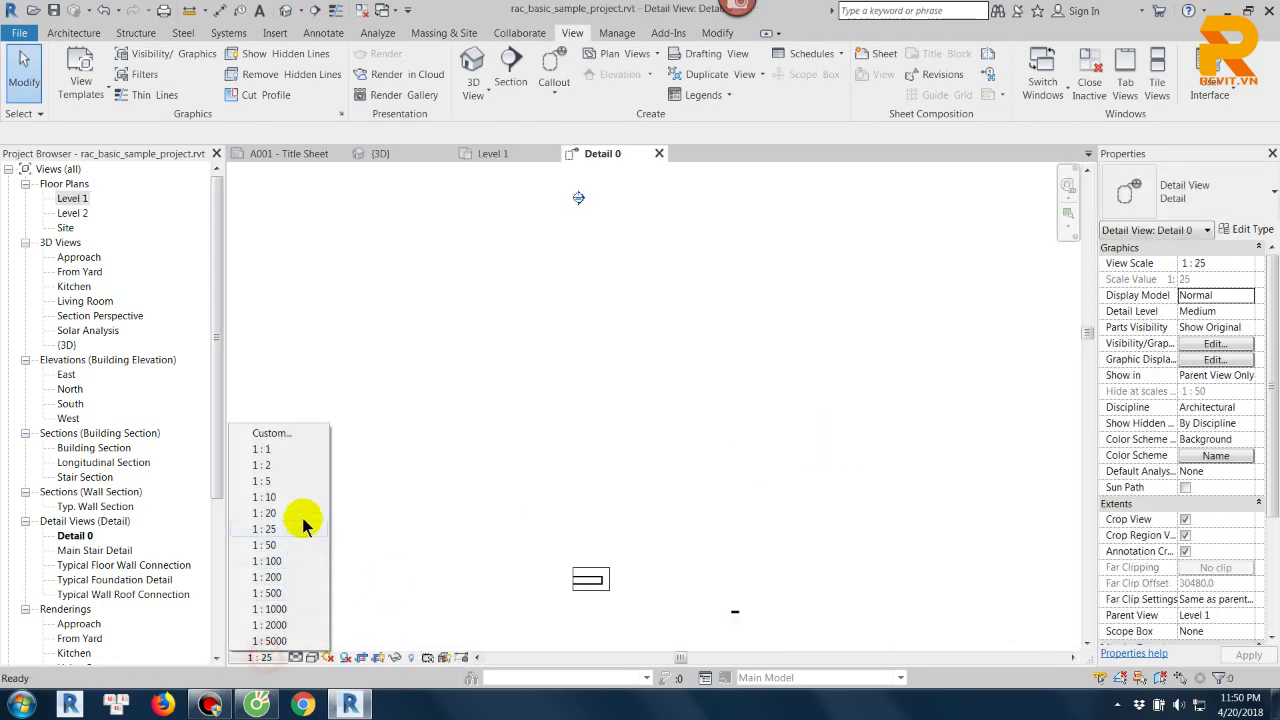
pyautogui.click(279, 466)
pyautogui.scroll(2, 614, 591)
pyautogui.scroll(2, 571, 586)
pyautogui.scroll(2, 640, 520)
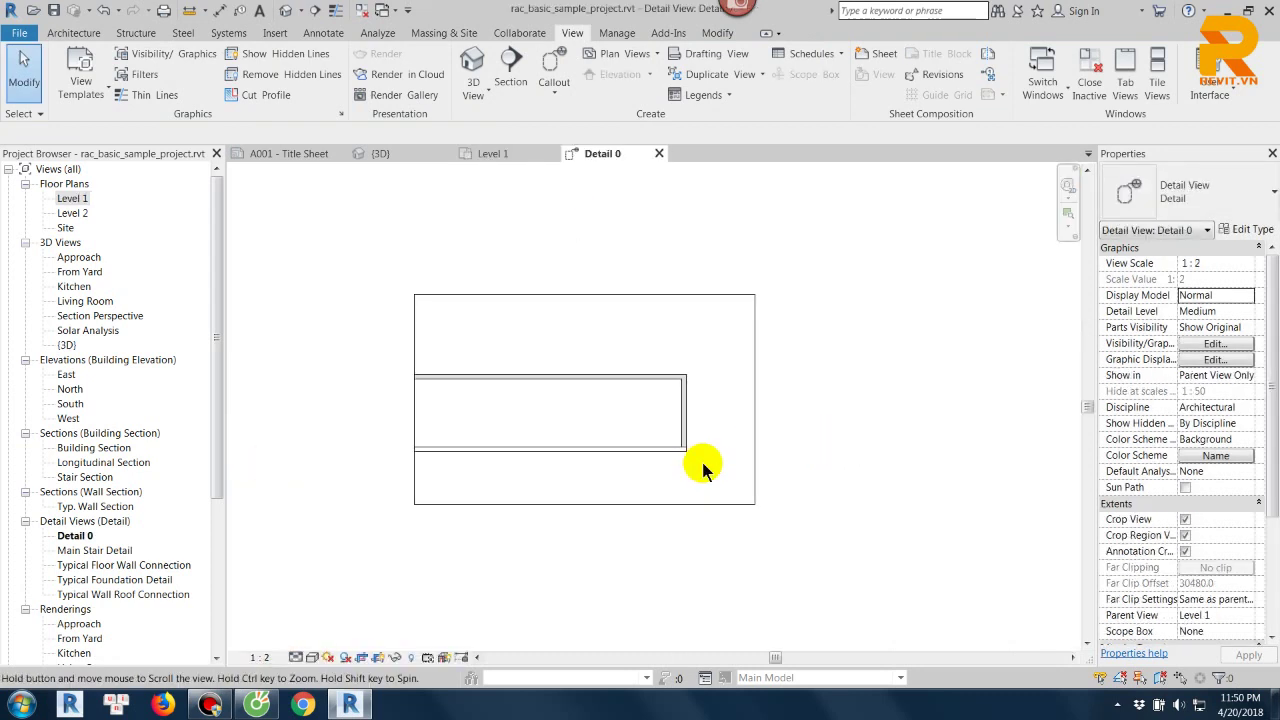
pyautogui.scroll(2, 700, 450)
pyautogui.scroll(2, 700, 450)
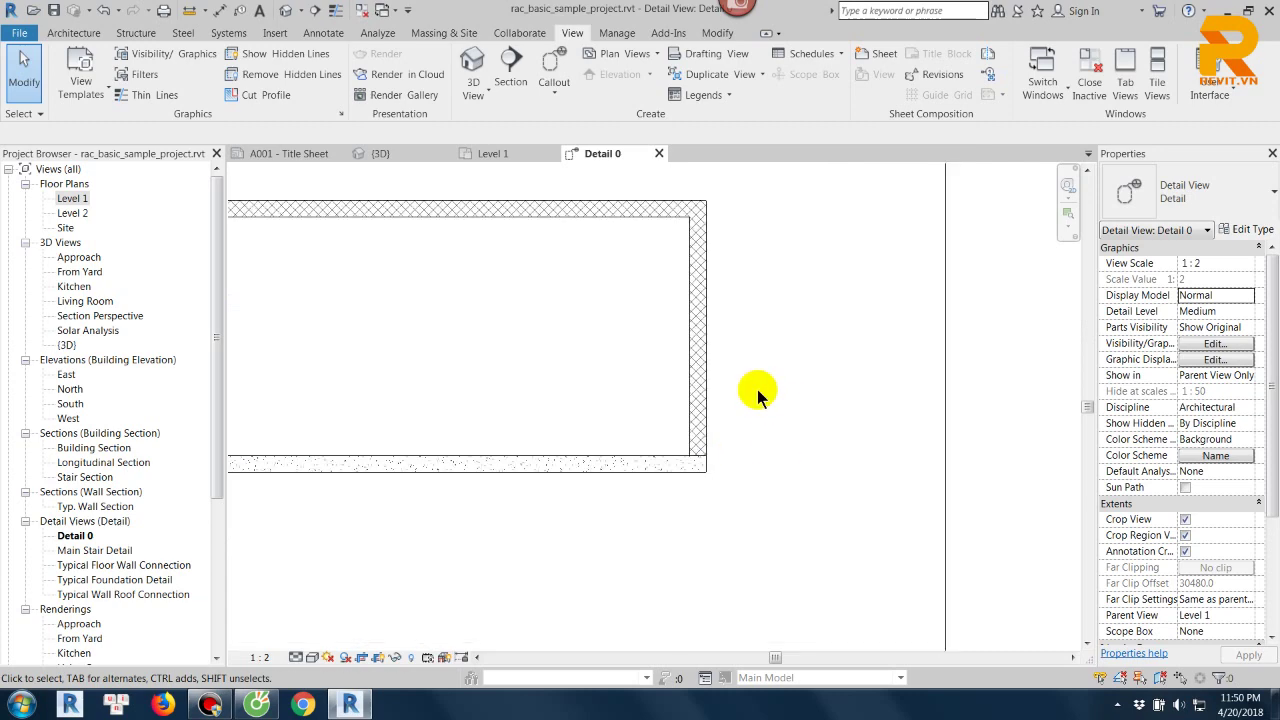
pyautogui.scroll(2, 706, 467)
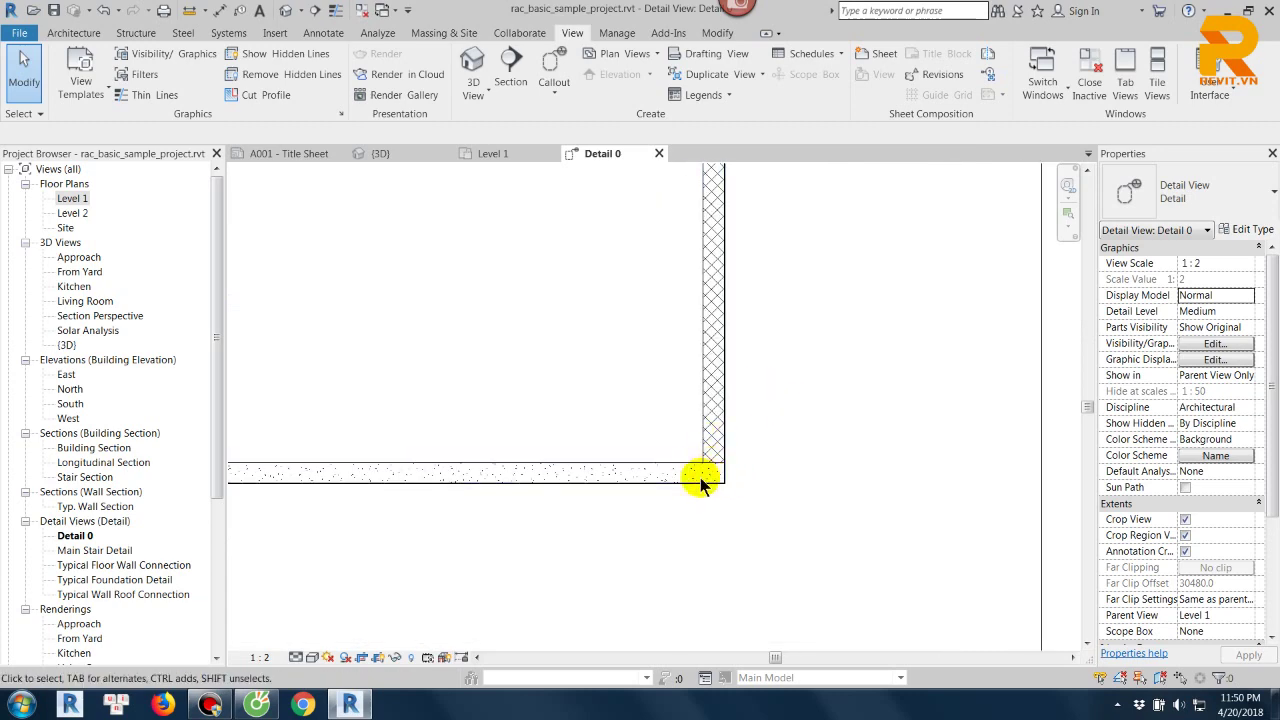
pyautogui.scroll(3, 697, 470)
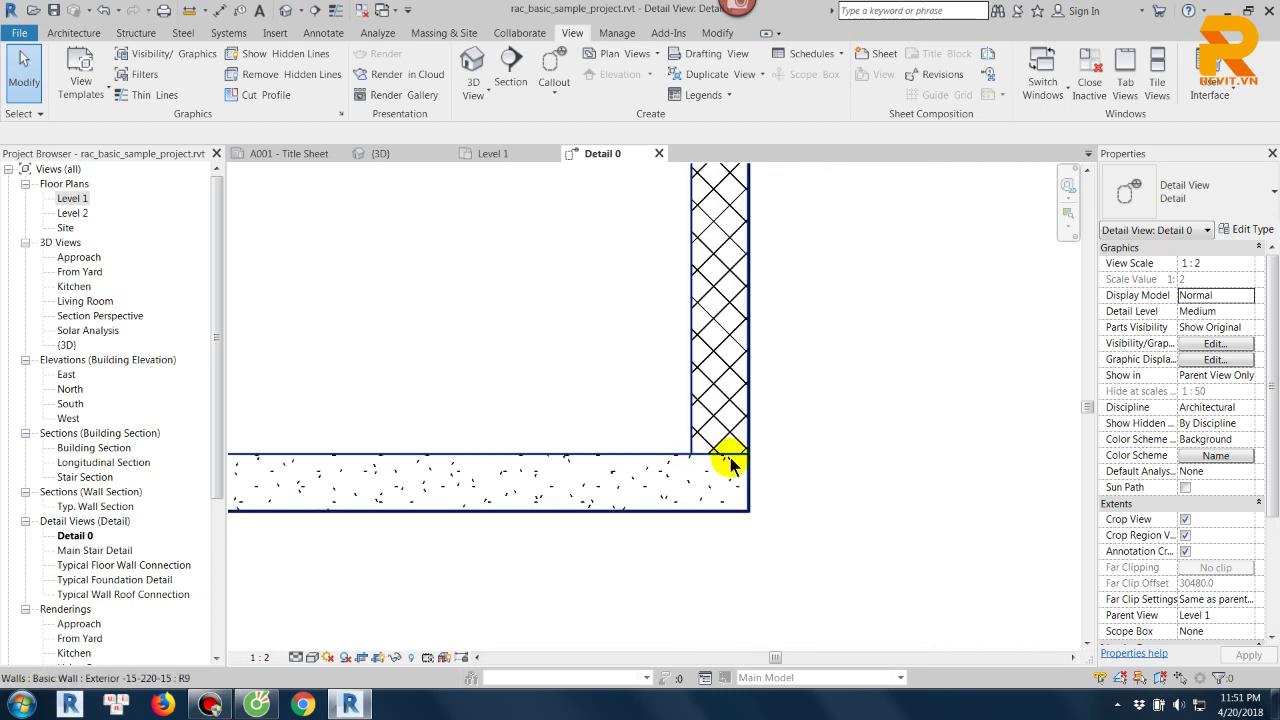
# Zoom back in and select the Exterior -15-220-15 wall.
pyautogui.scroll(-1, 730, 462)
pyautogui.scroll(-2, 826, 449)
pyautogui.scroll(-1, 826, 455)
pyautogui.scroll(-1, 805, 405)
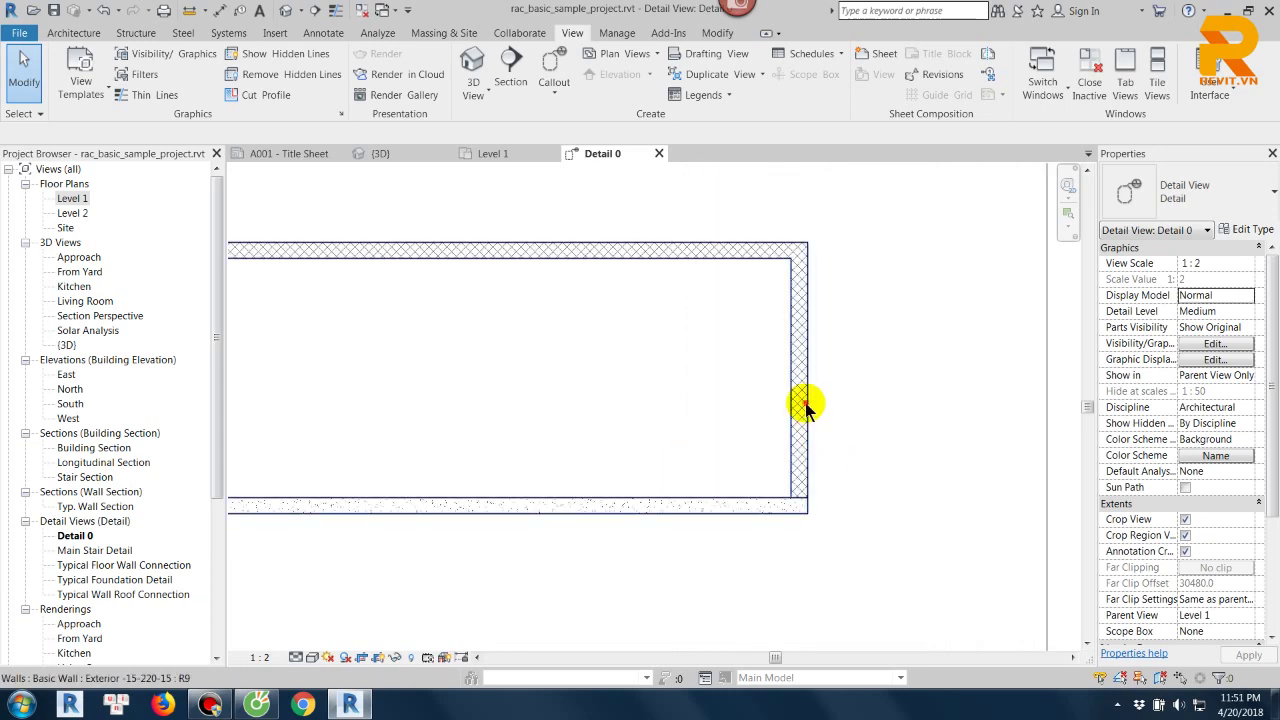
pyautogui.click(805, 405)
# Tick Wraps for layers 1 and 5 in the wall structure and accept both dialogs.
pyautogui.click(1248, 229)
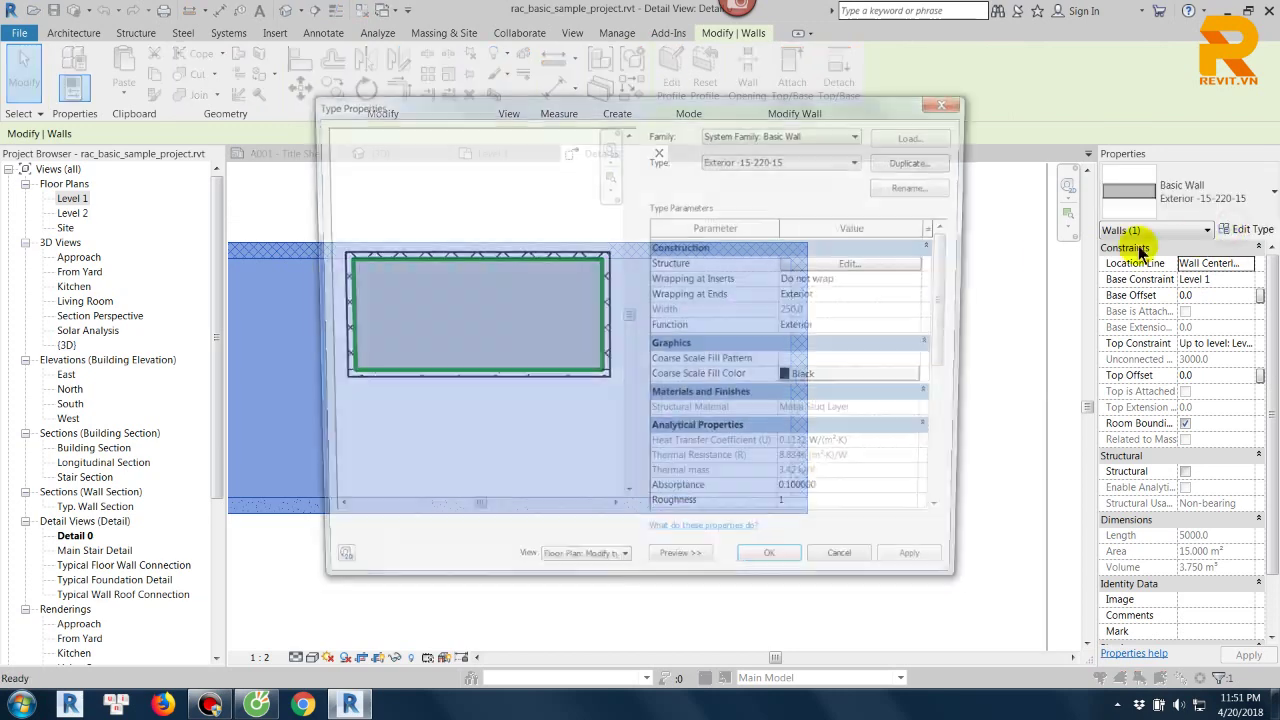
pyautogui.click(888, 263)
pyautogui.click(730, 258)
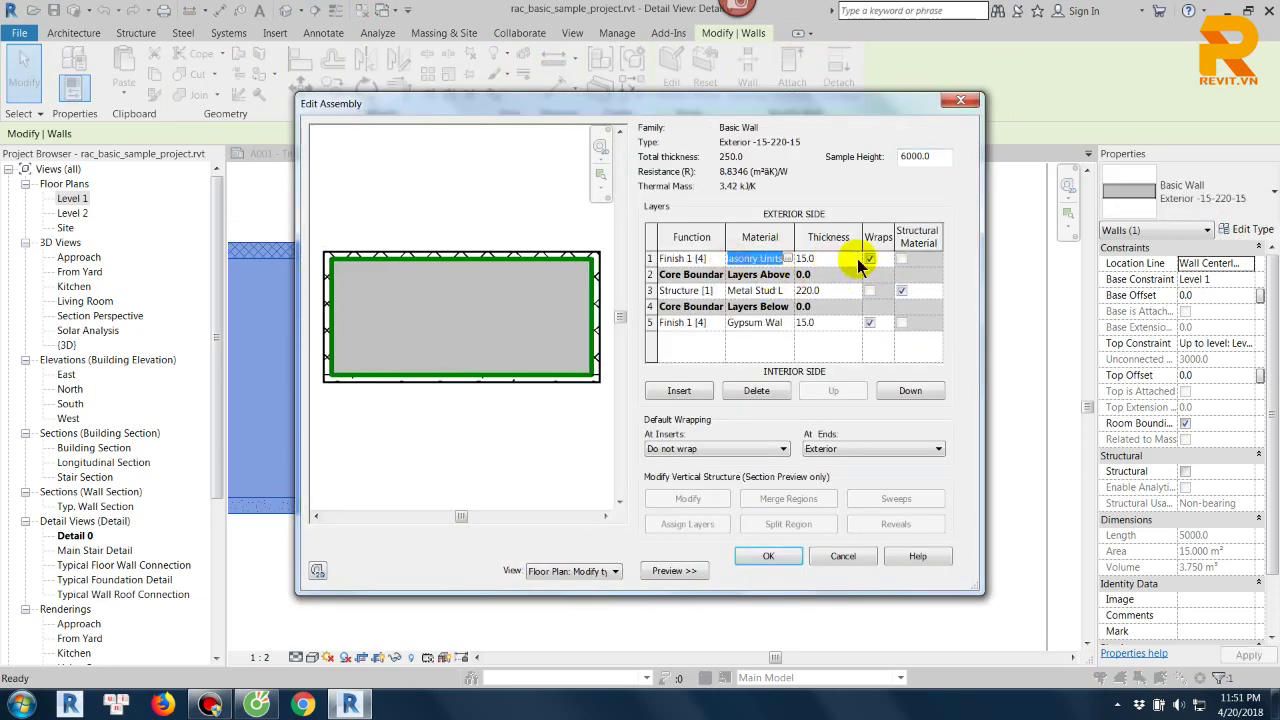
pyautogui.click(752, 322)
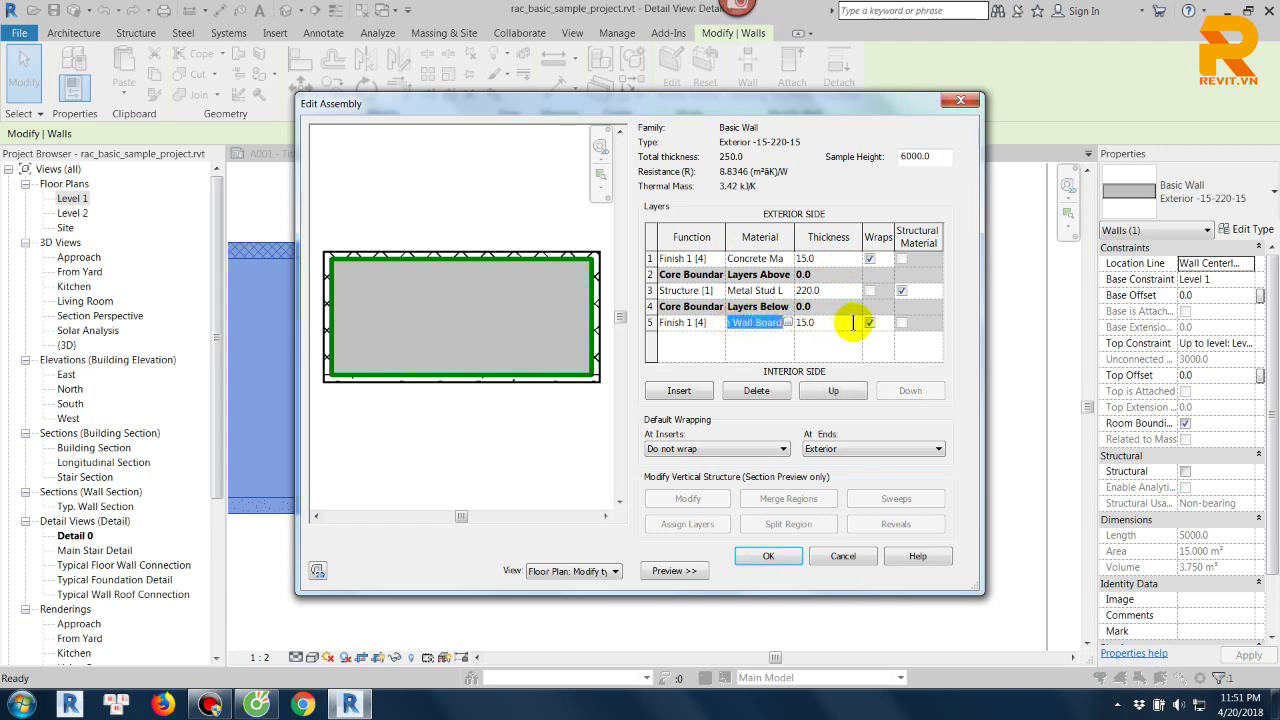
pyautogui.click(782, 559)
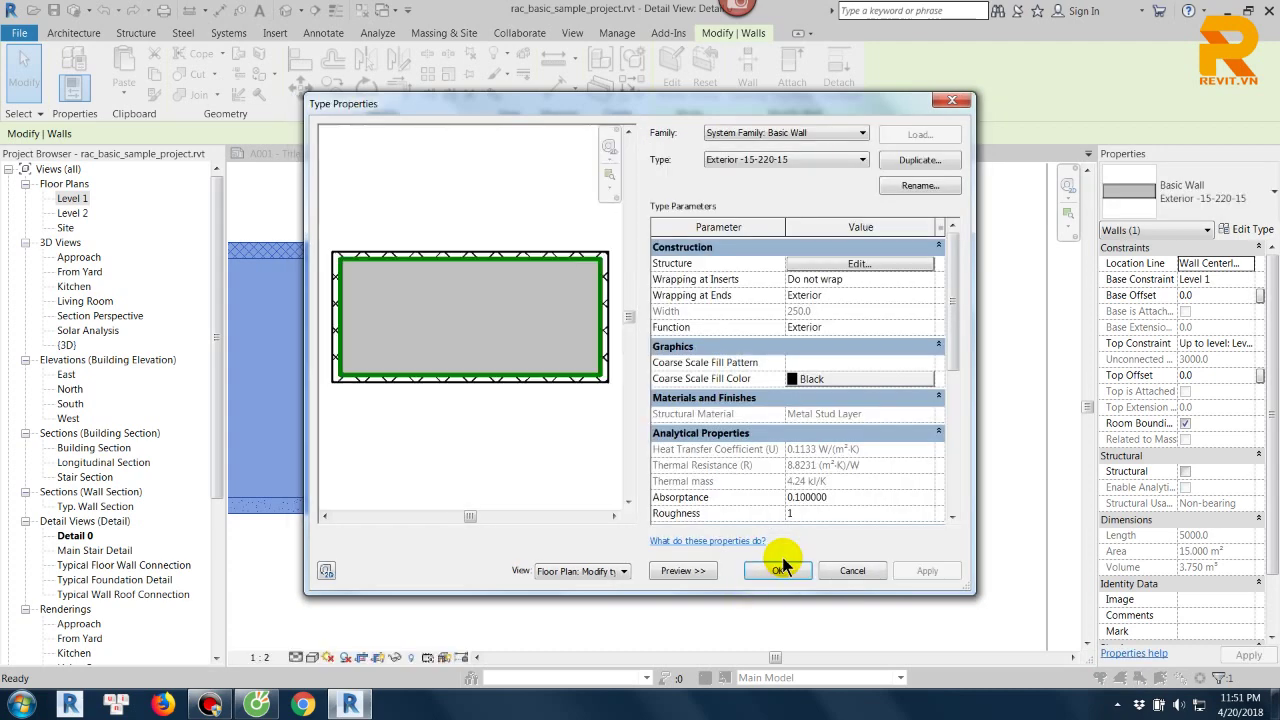
pyautogui.click(782, 570)
# Clear the selection and zoom around the wall, briefly selecting and deselecting it.
pyautogui.press('Escape')
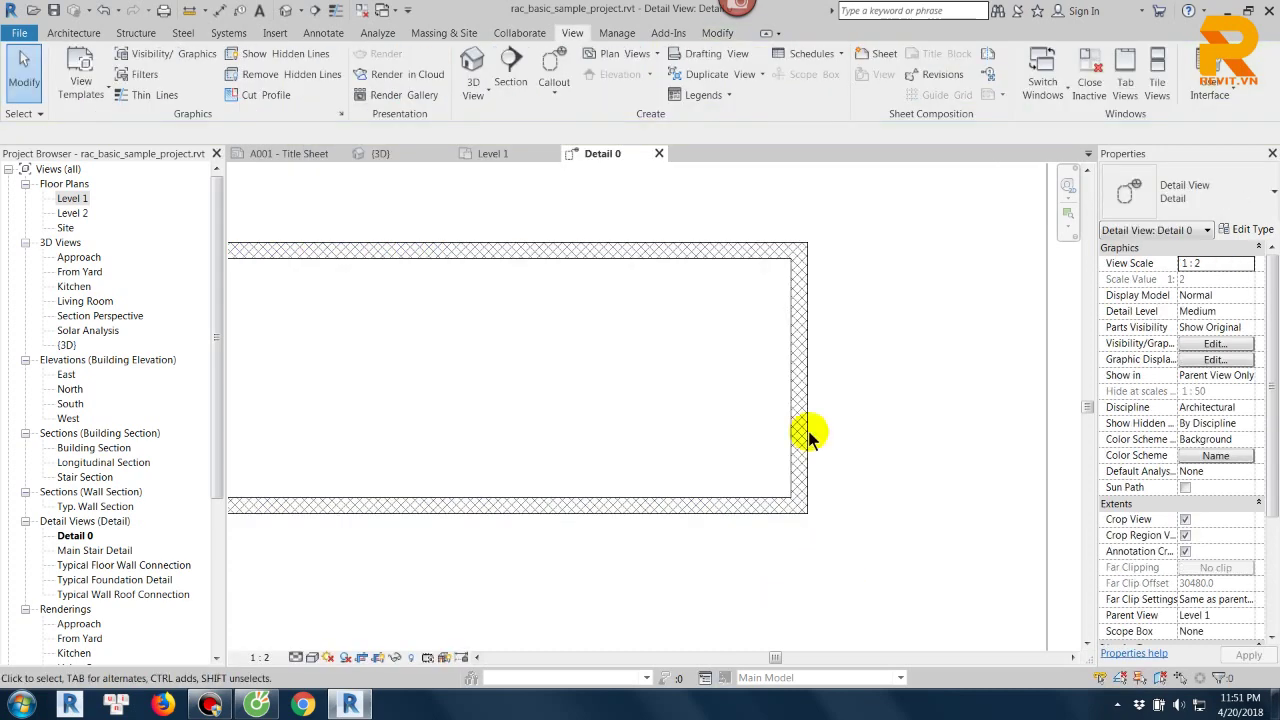
pyautogui.scroll(-1, 834, 357)
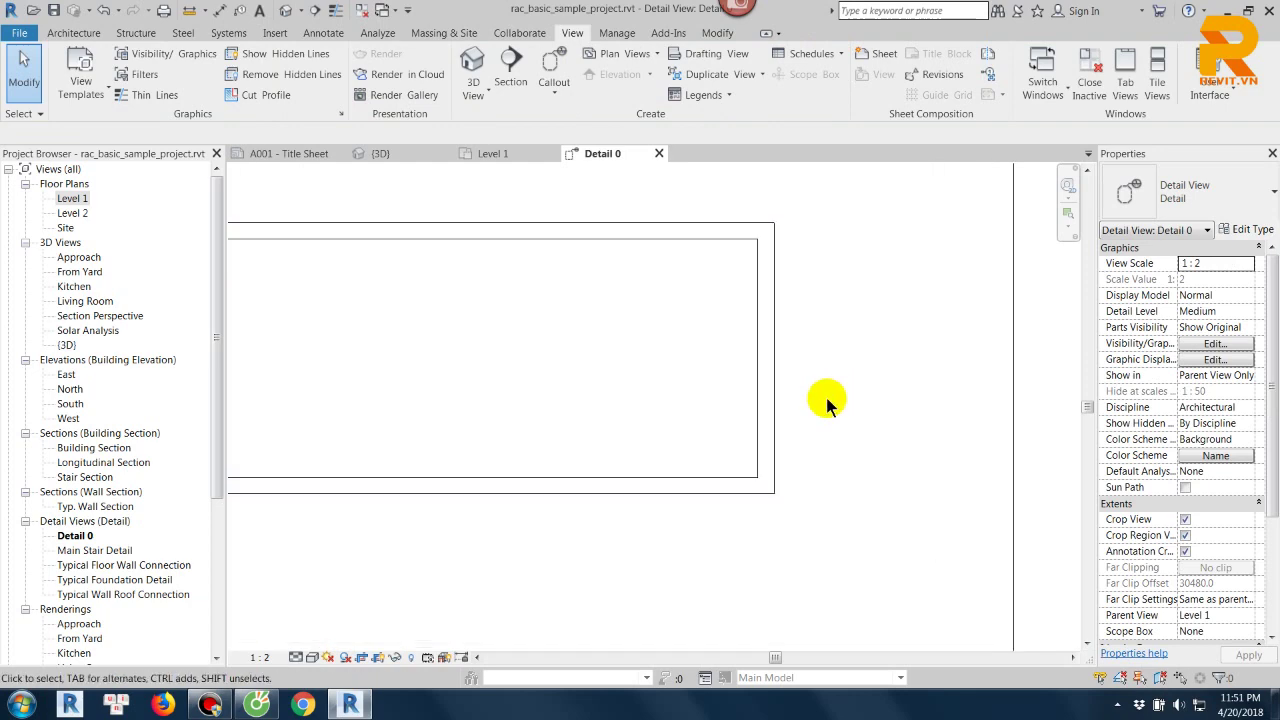
pyautogui.scroll(1, 825, 393)
pyautogui.scroll(-1, 808, 435)
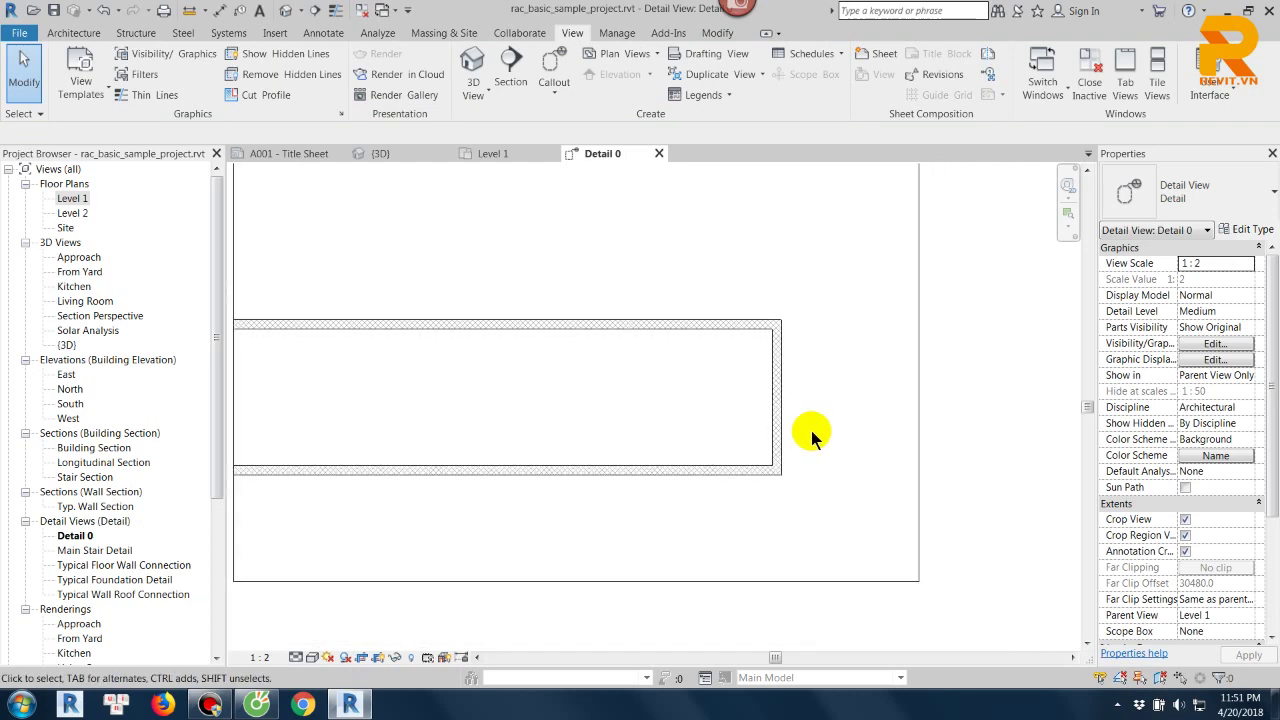
pyautogui.click(774, 414)
pyautogui.scroll(1, 820, 425)
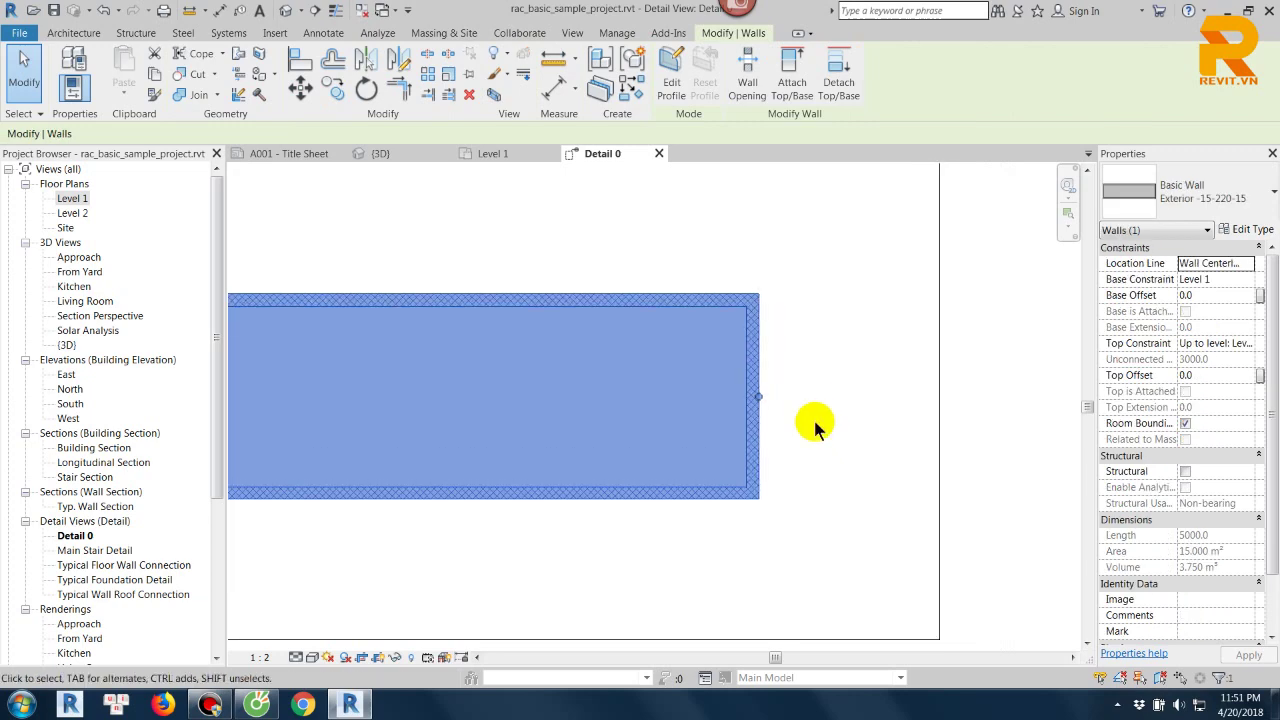
pyautogui.click(815, 425)
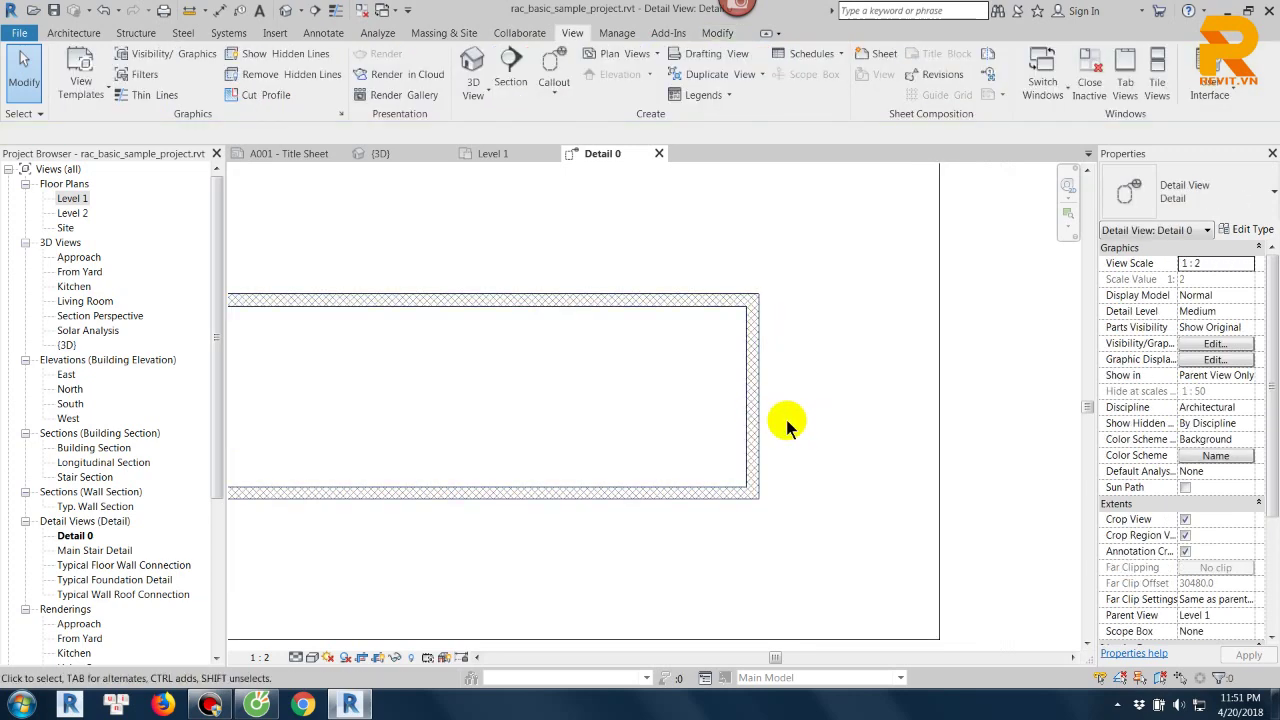
pyautogui.scroll(-1, 795, 423)
pyautogui.scroll(-1, 800, 420)
# Drag the Detail 0 crop region's bottom edge down to leave empty space below the wall.
pyautogui.moveTo(809, 429); pyautogui.dragTo(763, 351, button='middle')
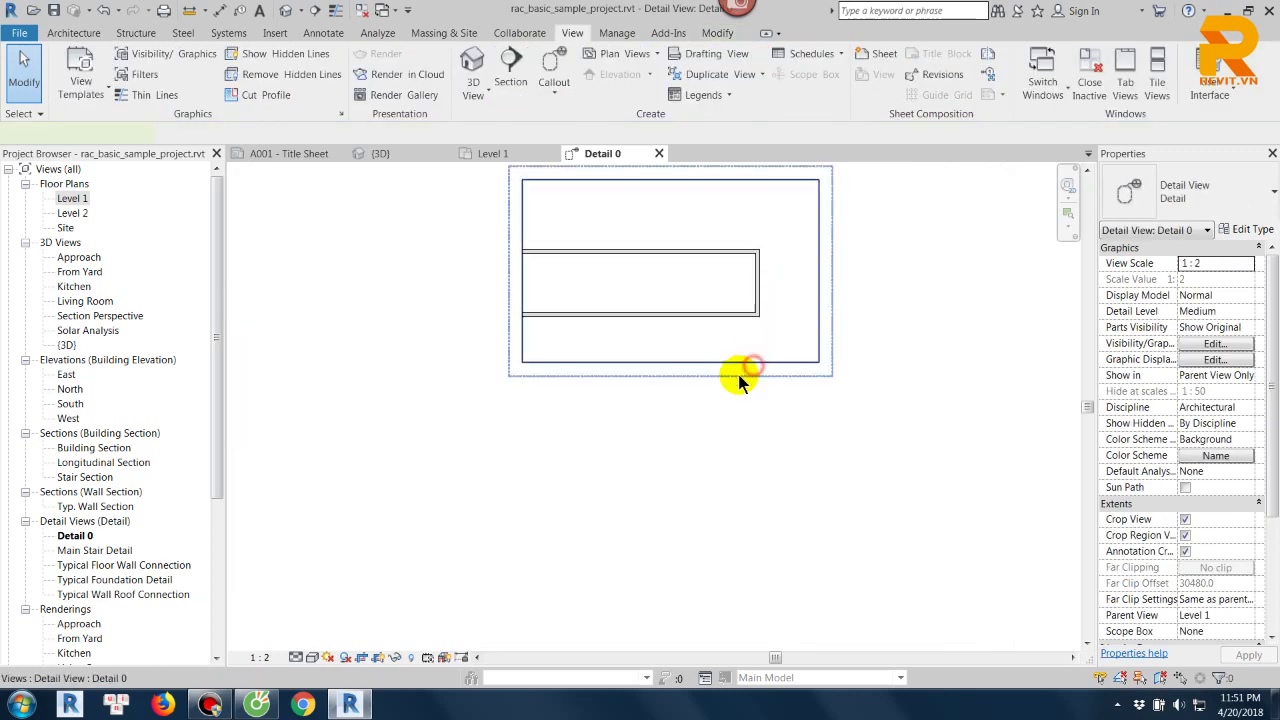
pyautogui.click(672, 364)
pyautogui.moveTo(670, 363); pyautogui.dragTo(677, 508)
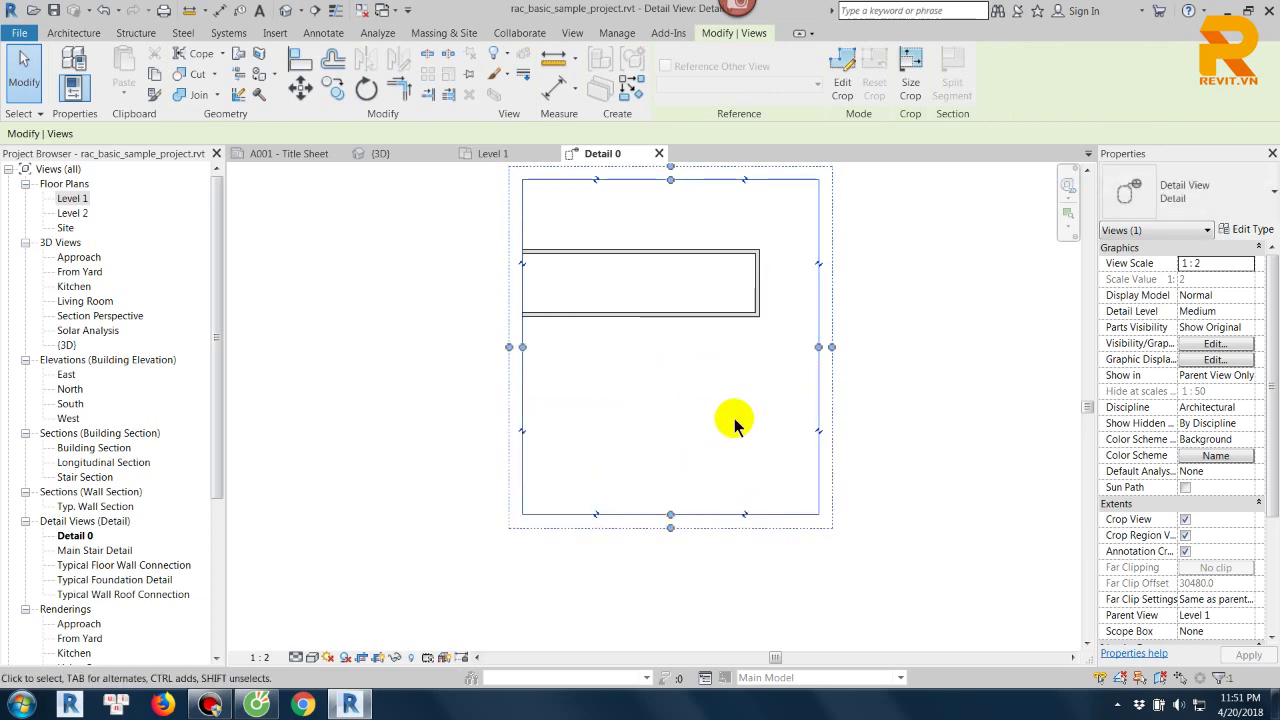
pyautogui.scroll(-2, 750, 400)
pyautogui.scroll(2, 752, 380)
pyautogui.click(757, 343)
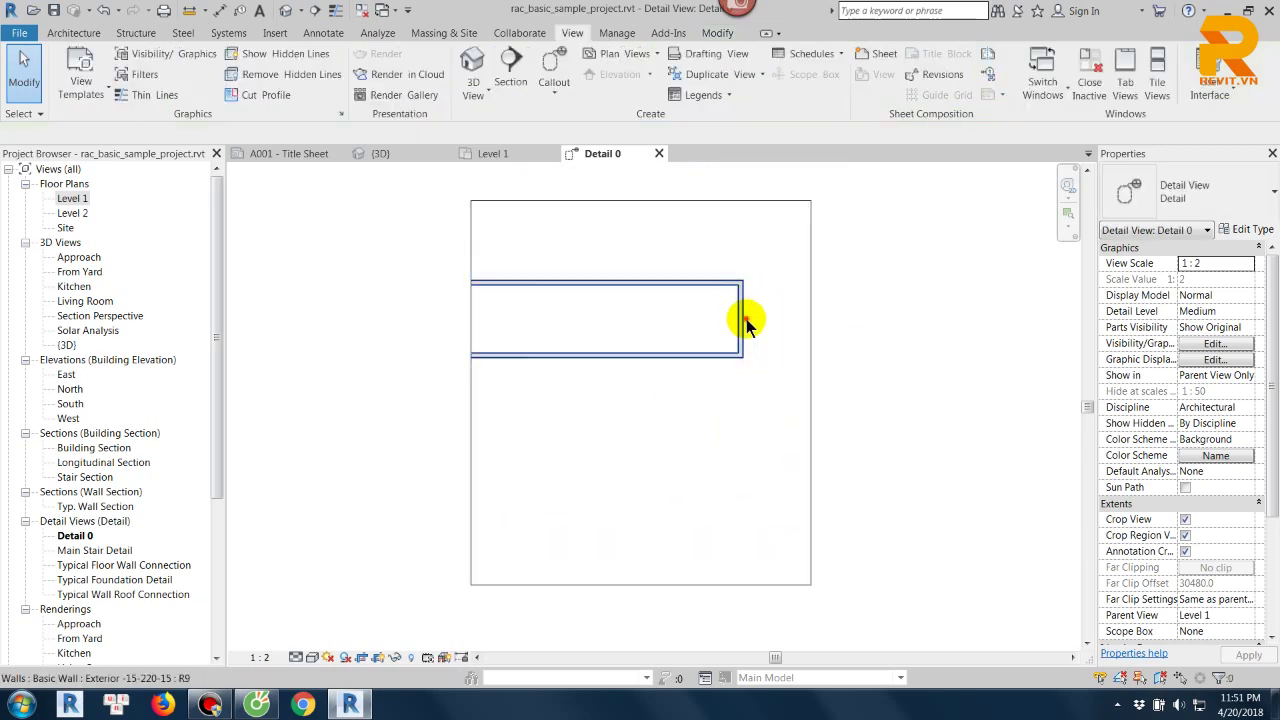
pyautogui.click(746, 319)
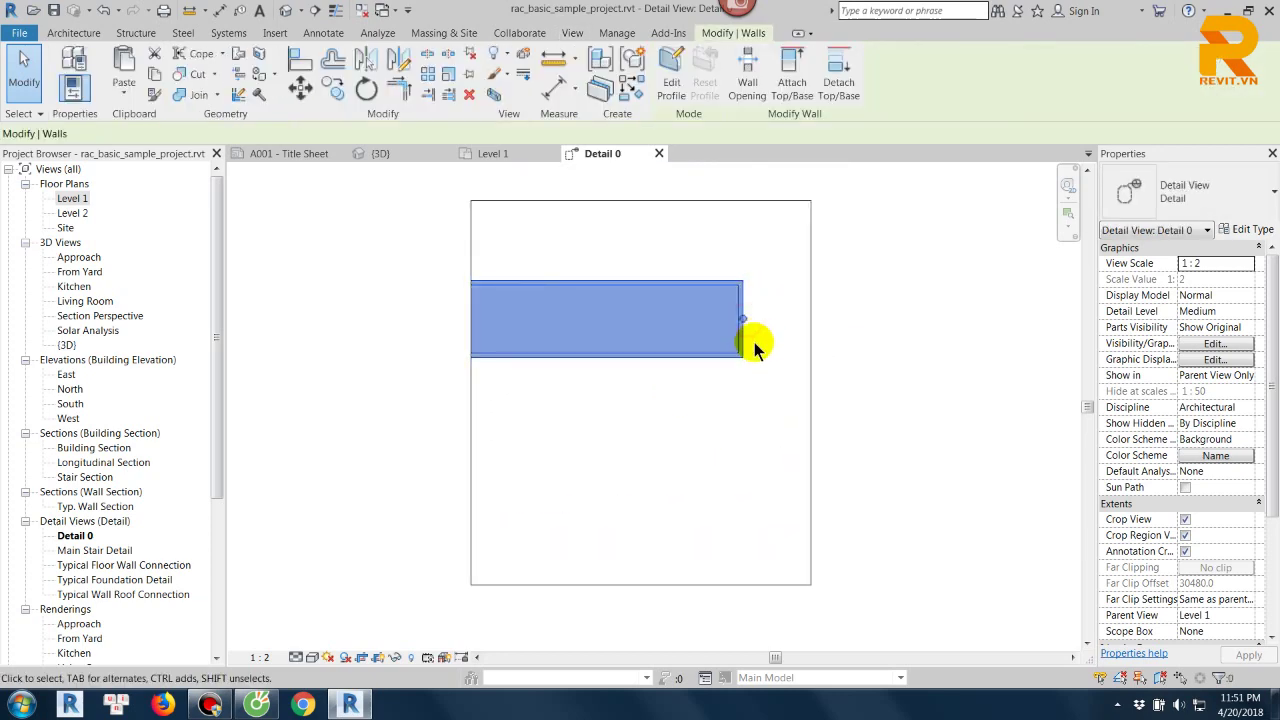
# Draw an 800 mm Exterior -15-220-15 wall angled down-left from the existing wall's right end.
pyautogui.click(632, 87)
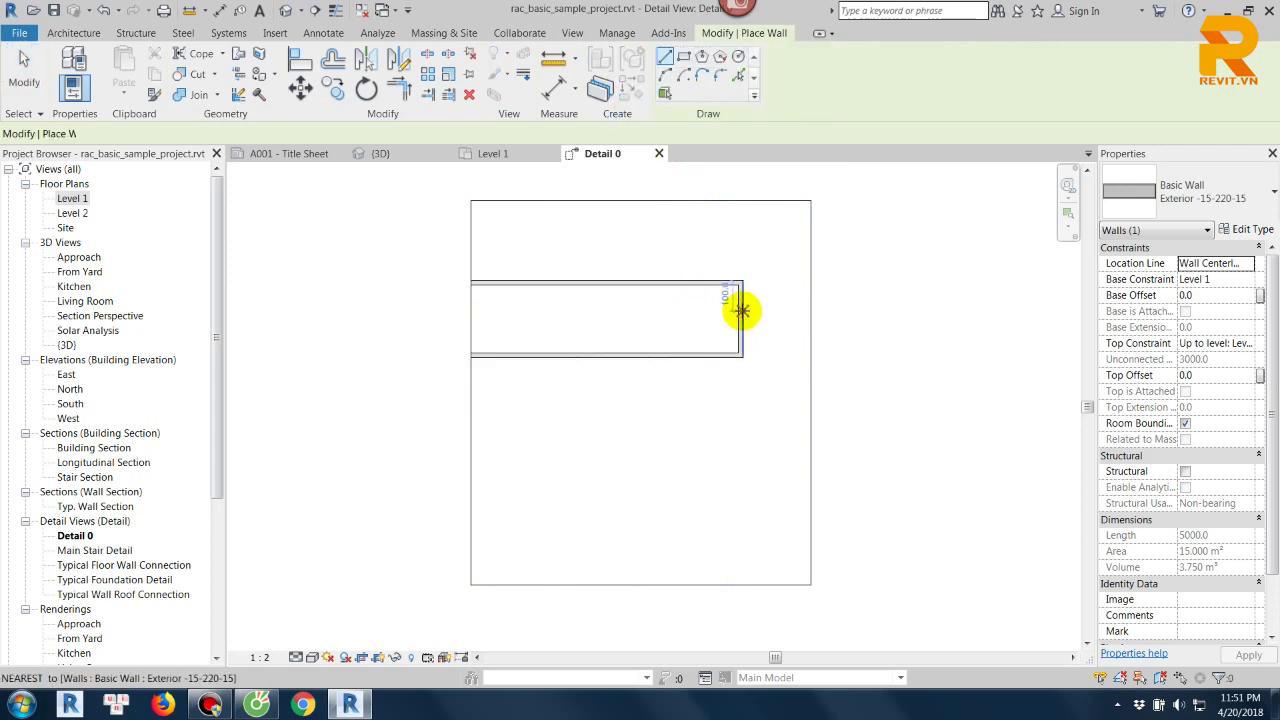
pyautogui.click(741, 320)
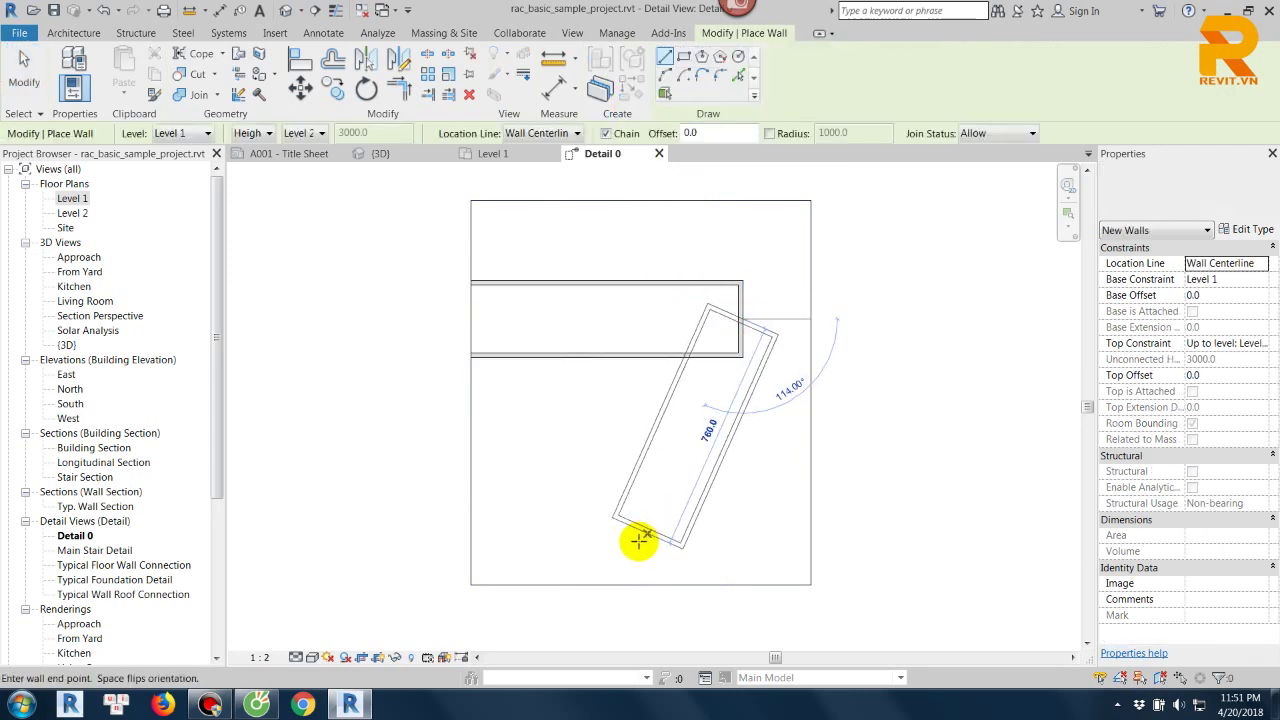
pyautogui.click(638, 543)
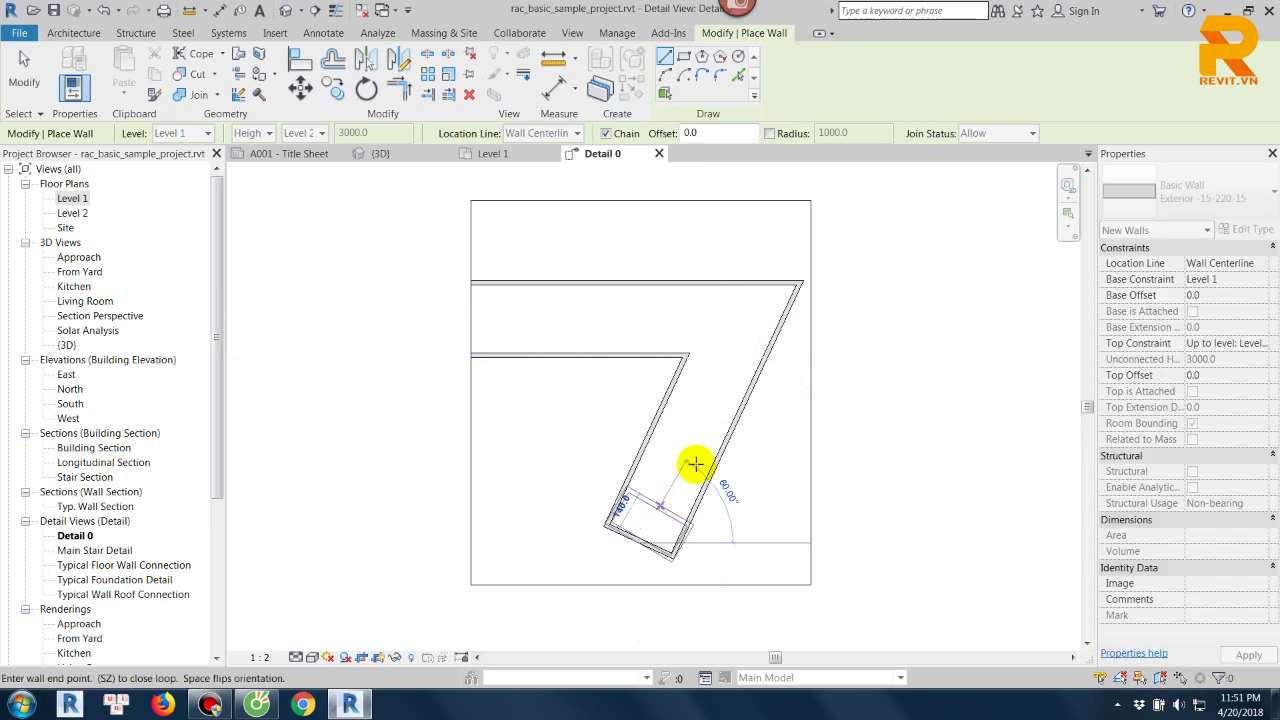
pyautogui.press('Escape')
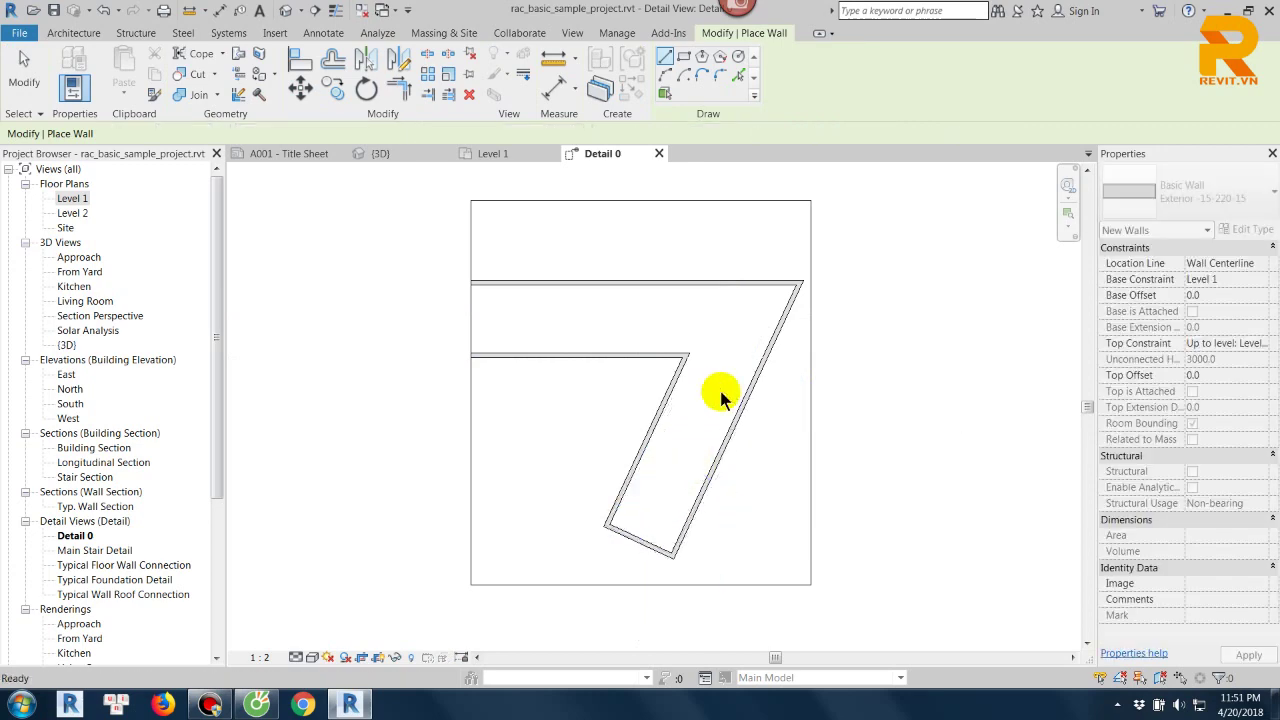
pyautogui.press('Escape')
pyautogui.click(728, 308)
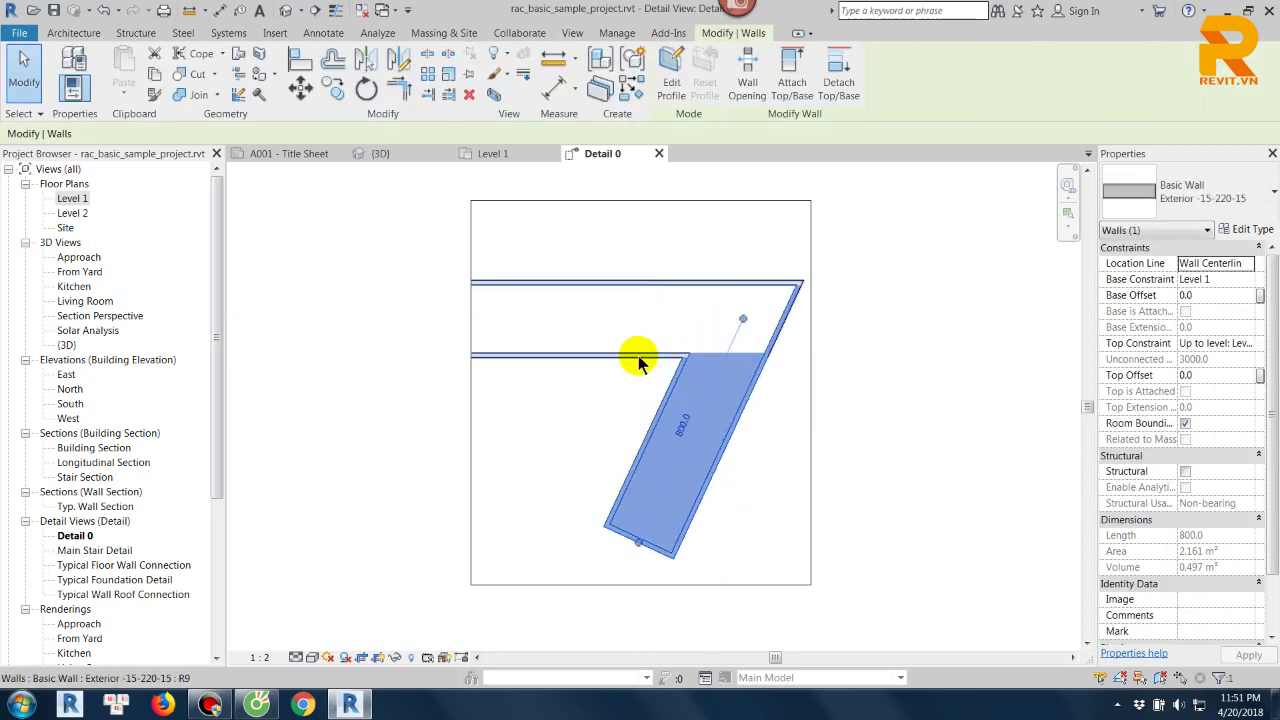
# Close all inactive views so only the Detail 0 view stays open.
pyautogui.click(634, 282)
pyautogui.click(766, 420)
pyautogui.scroll(3, 775, 340)
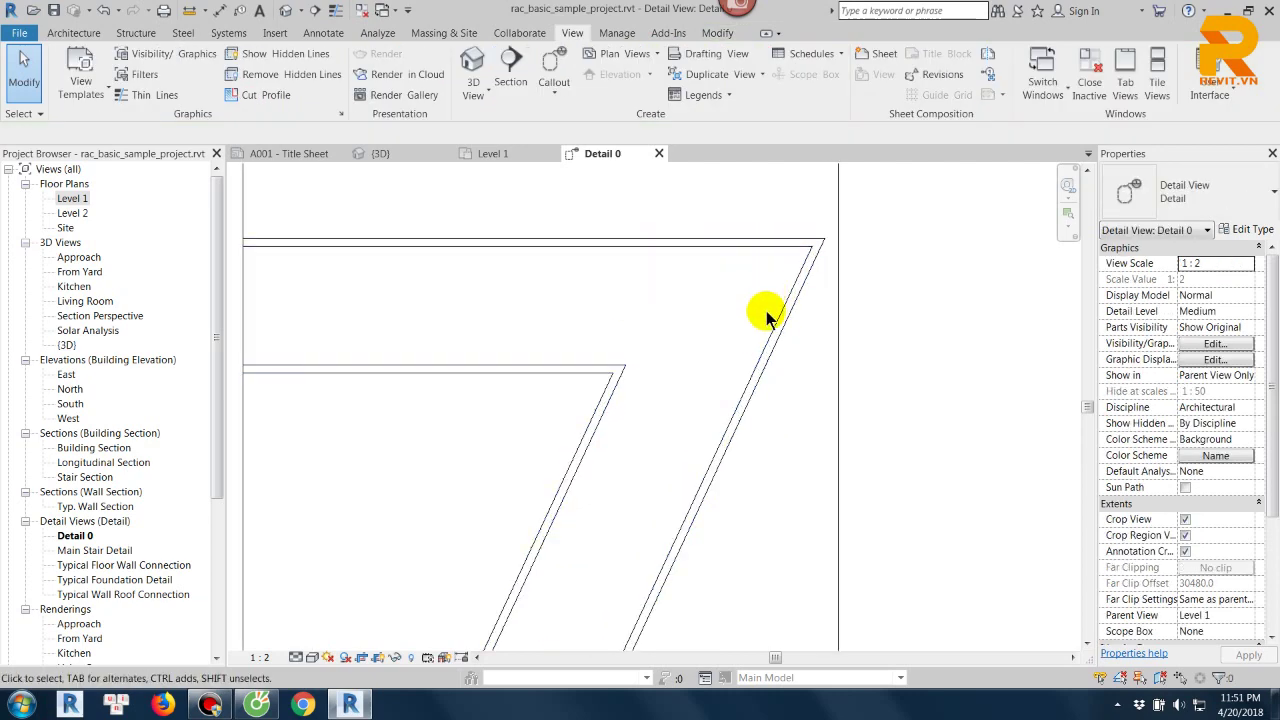
pyautogui.scroll(-2, 750, 377)
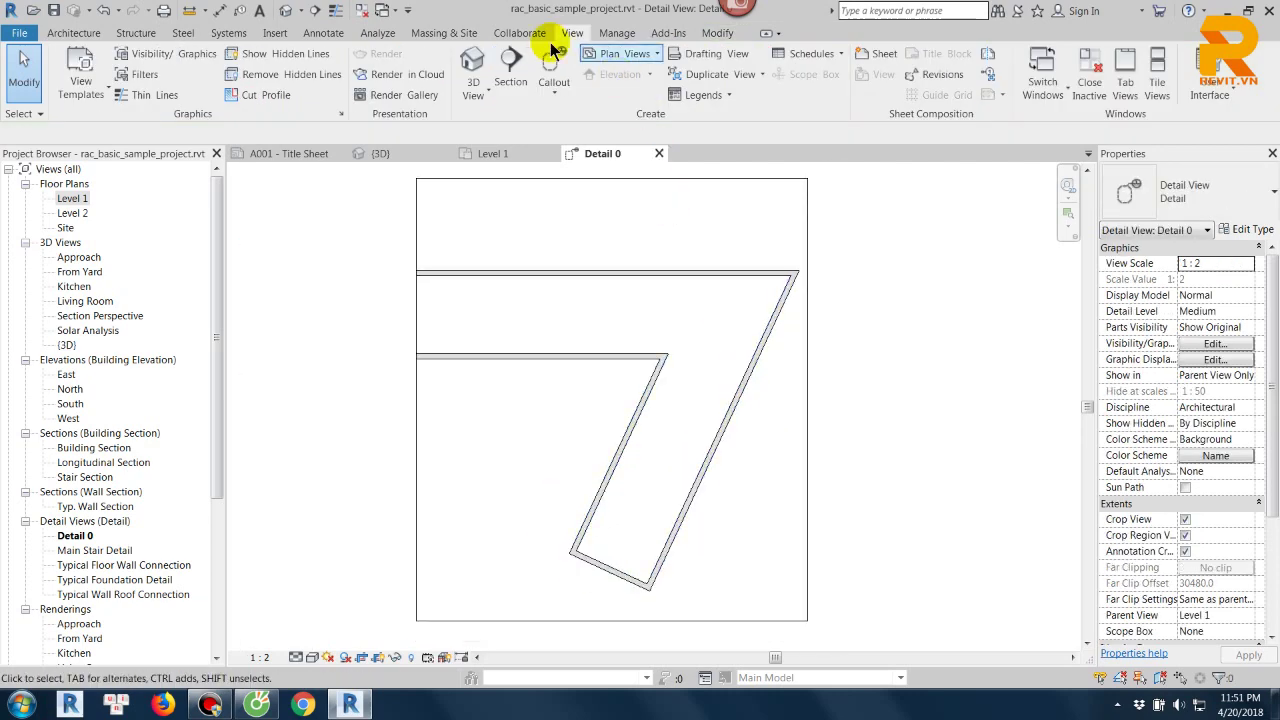
pyautogui.click(365, 14)
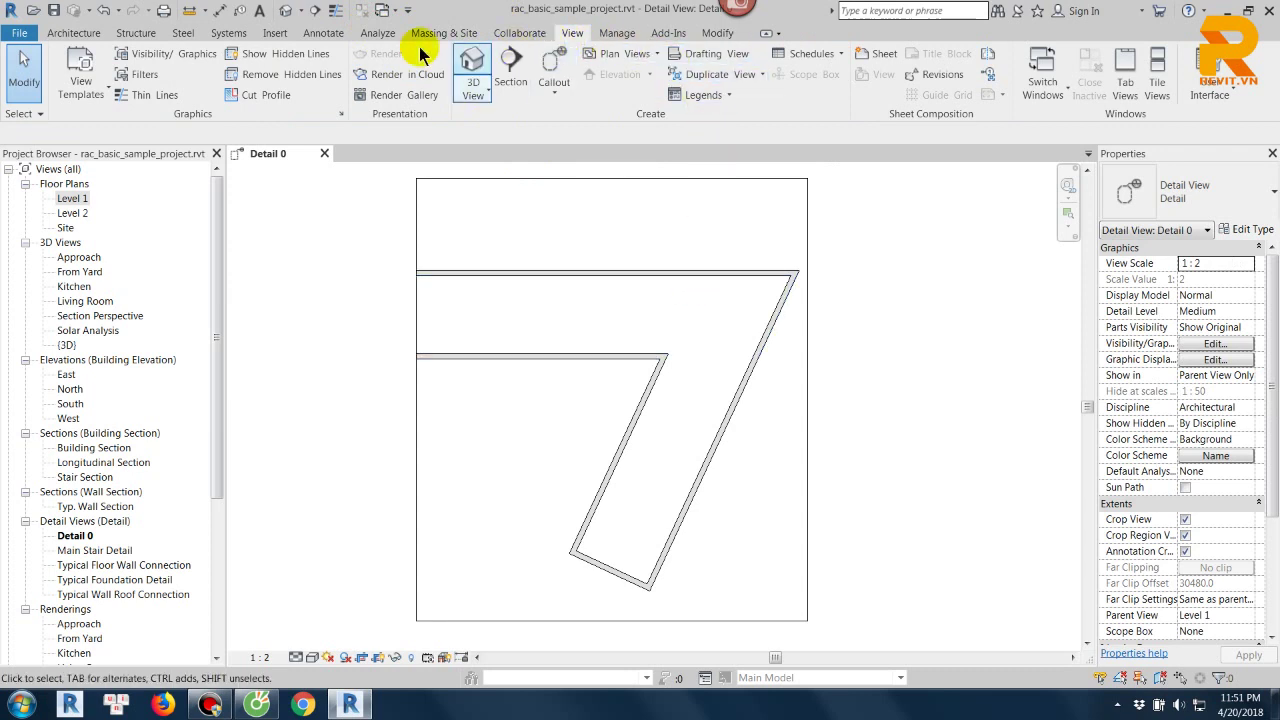
pyautogui.click(75, 33)
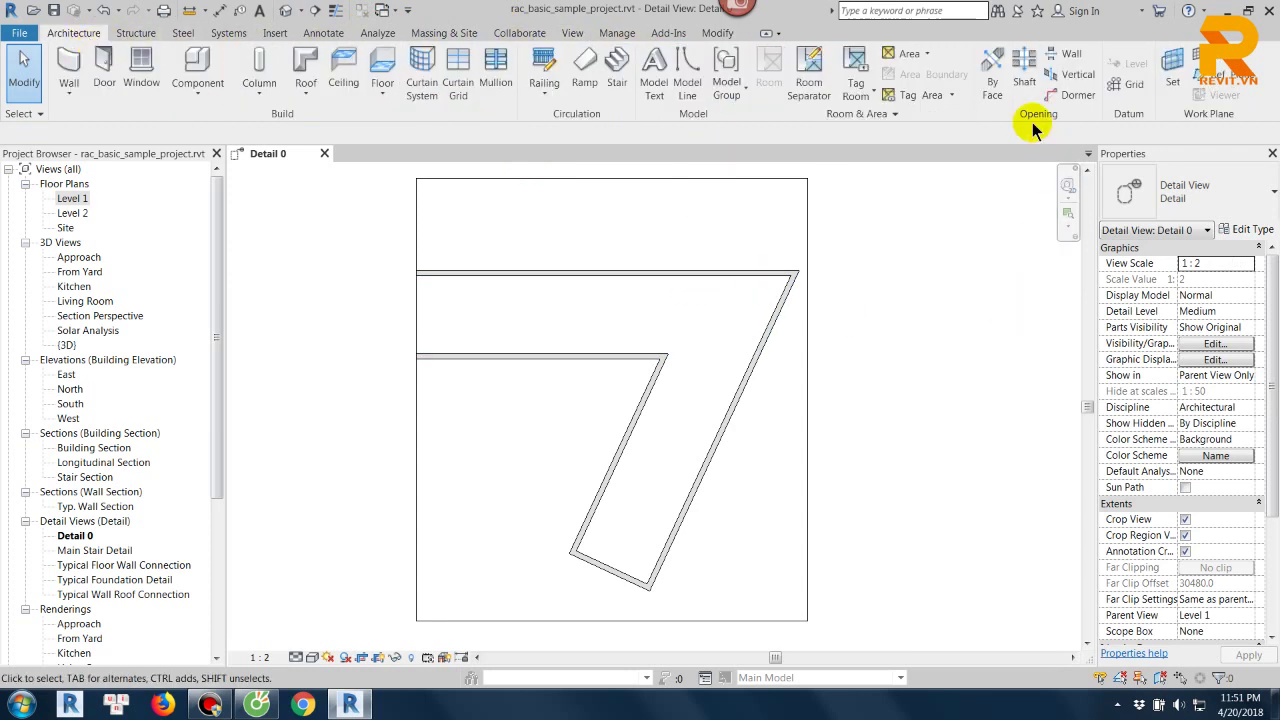
pyautogui.click(1068, 58)
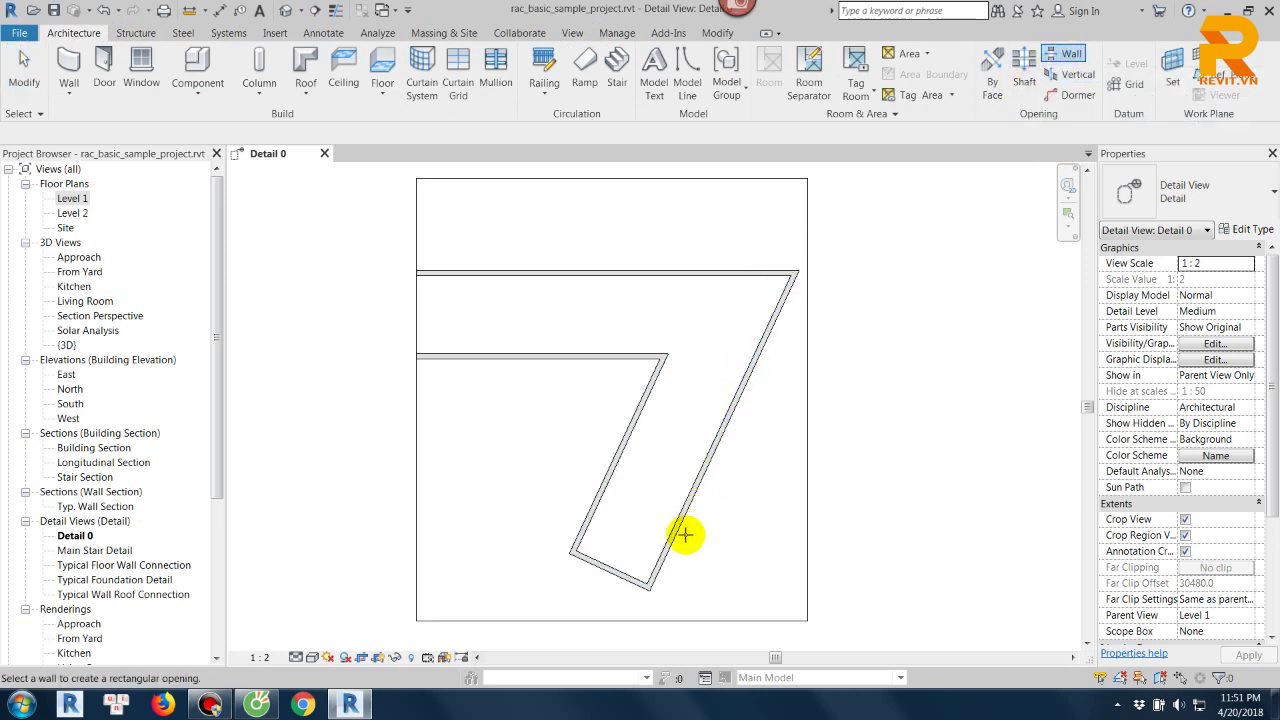
pyautogui.click(650, 588)
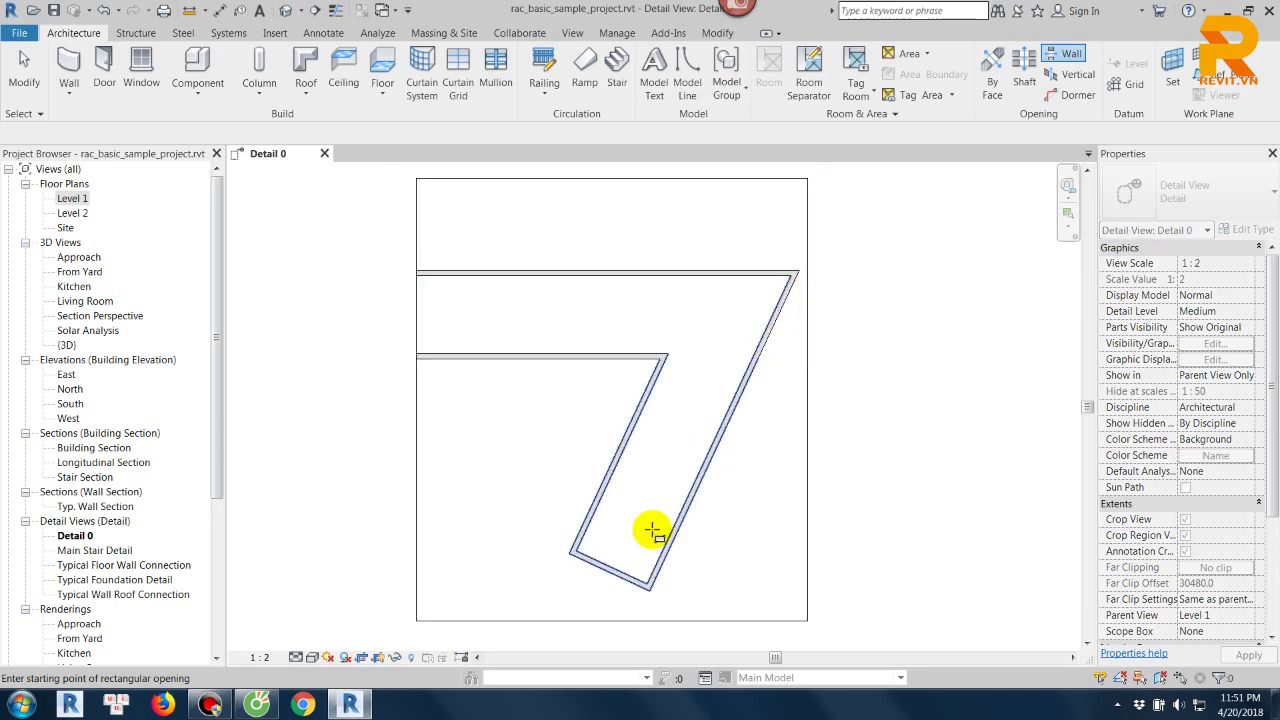
pyautogui.click(796, 270)
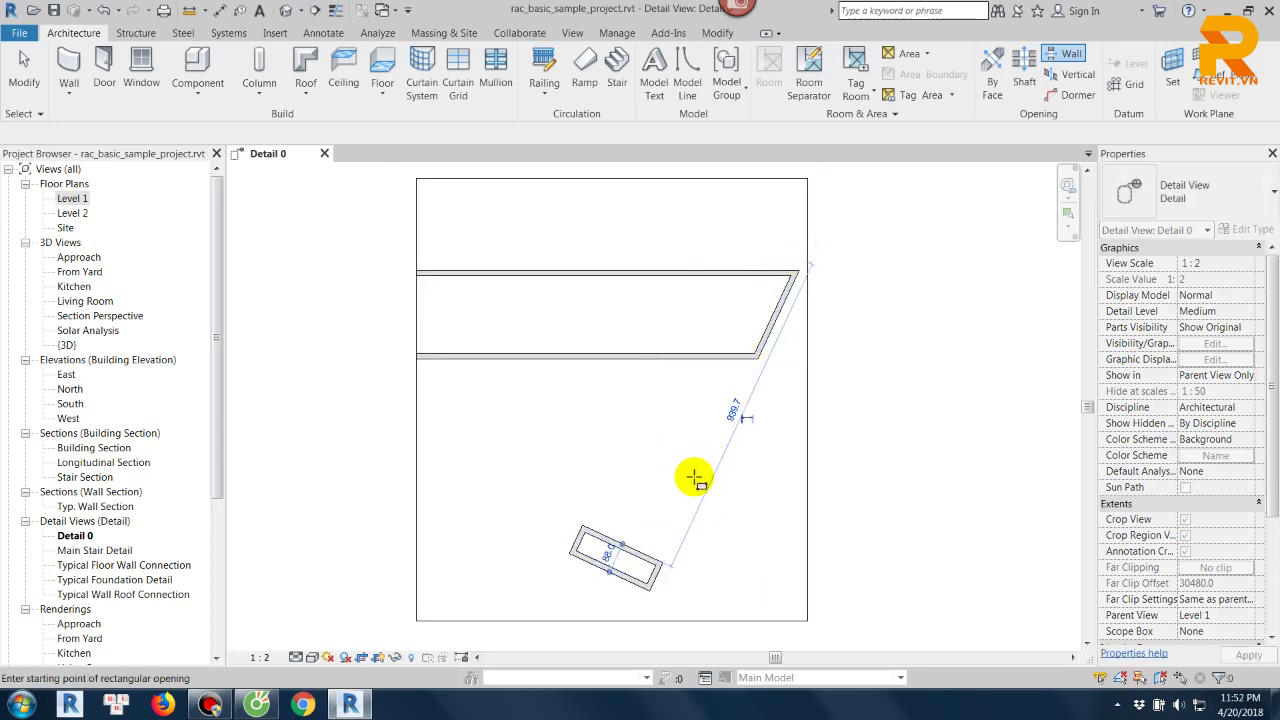
pyautogui.press('Escape')
pyautogui.click(702, 470)
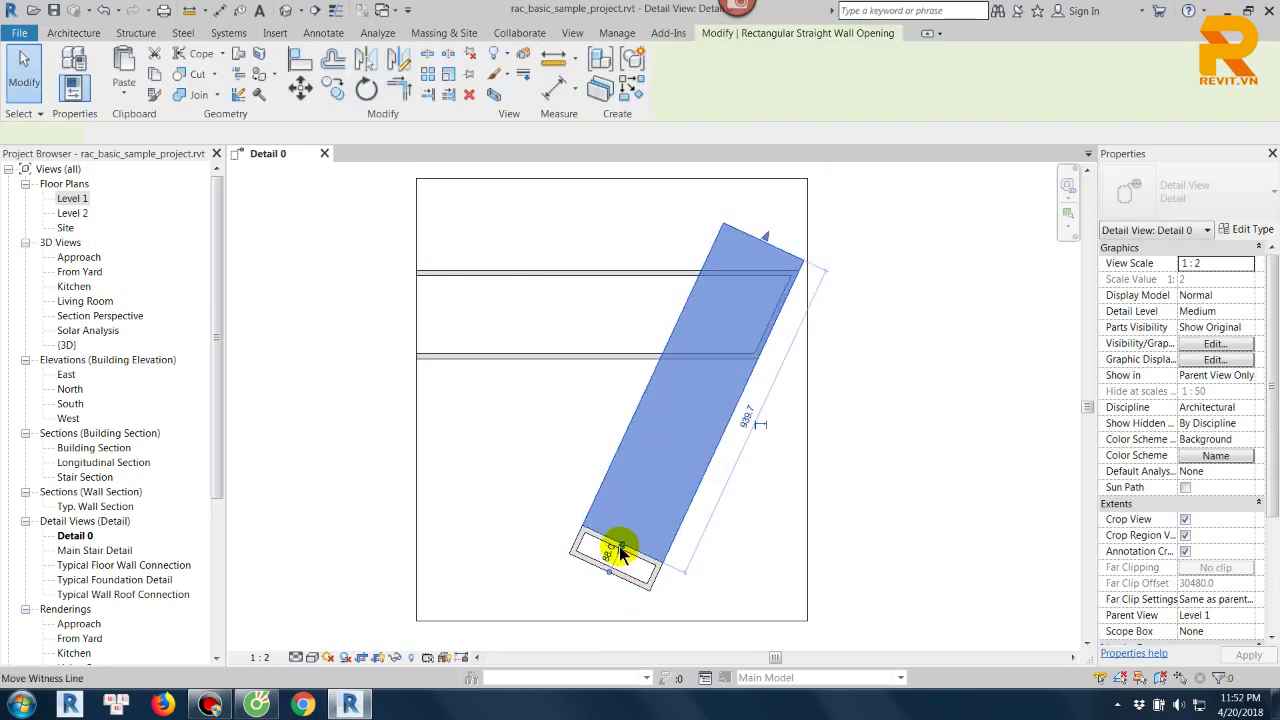
pyautogui.scroll(3, 620, 552)
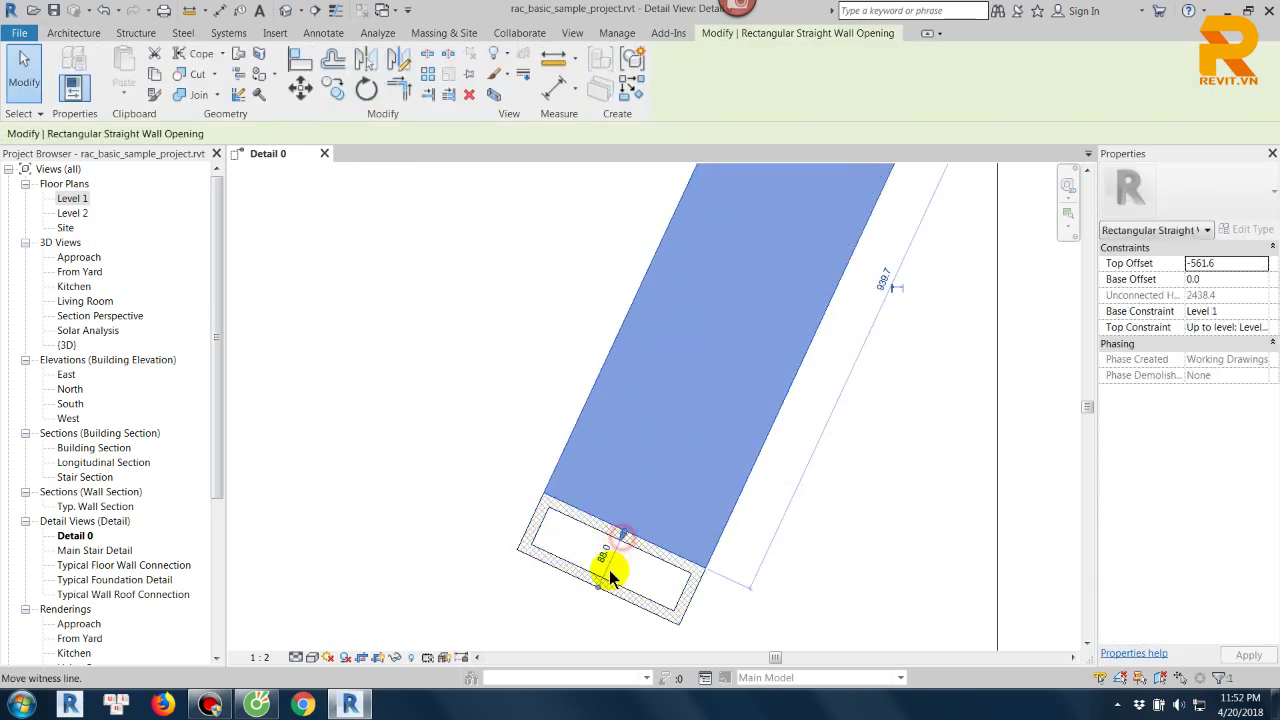
pyautogui.press('Escape')
pyautogui.scroll(-2, 612, 555)
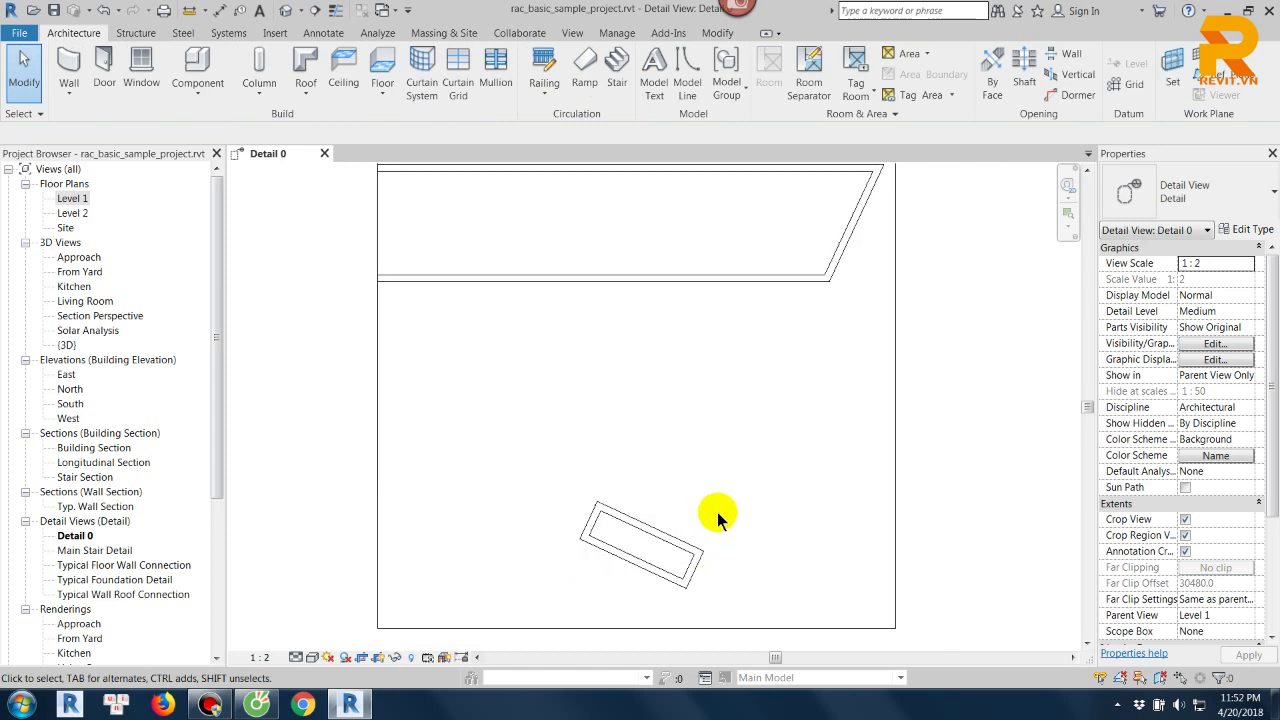
# Select the wall opening and zoom around it to inspect its extent.
pyautogui.click(727, 510)
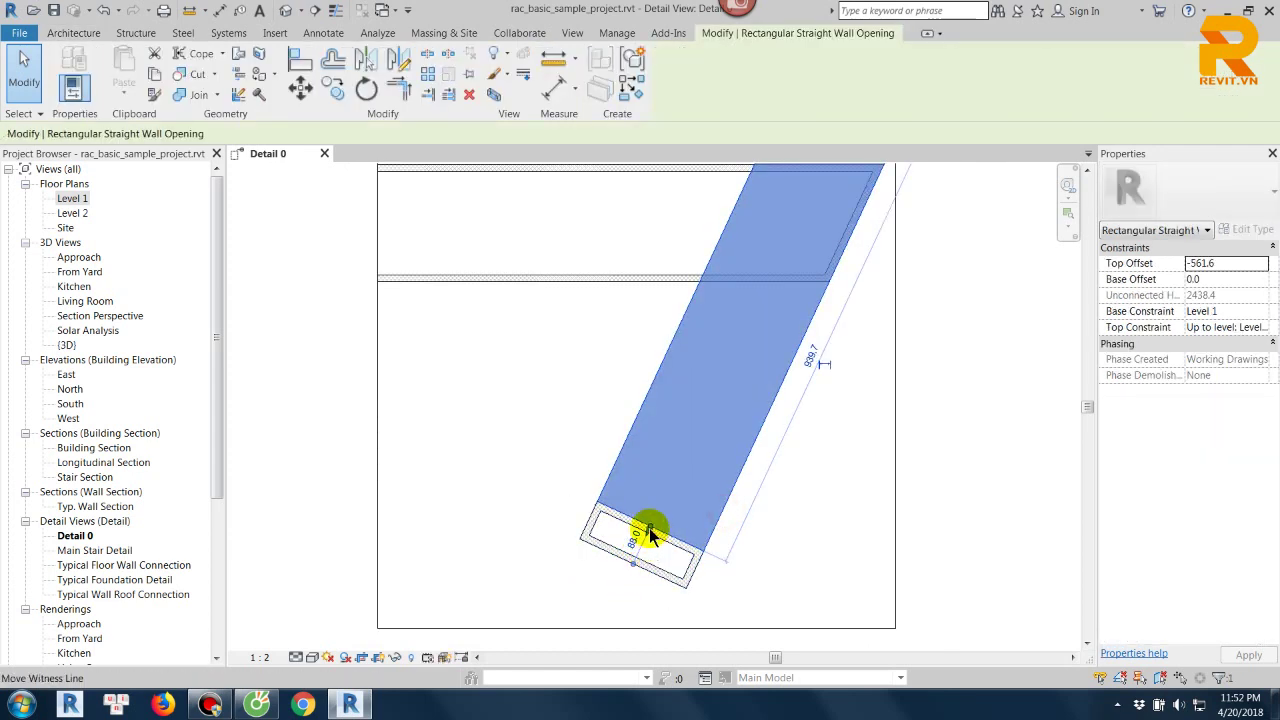
pyautogui.press('Escape')
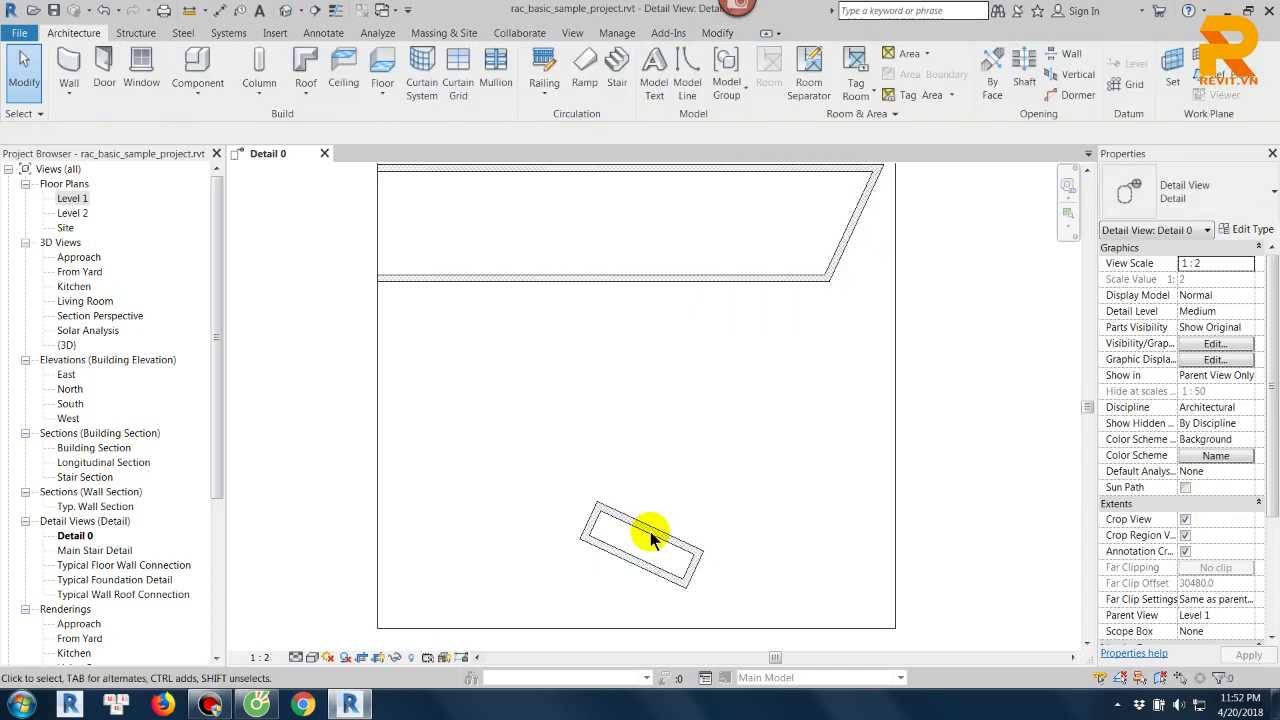
pyautogui.scroll(-1, 688, 513)
pyautogui.click(718, 500)
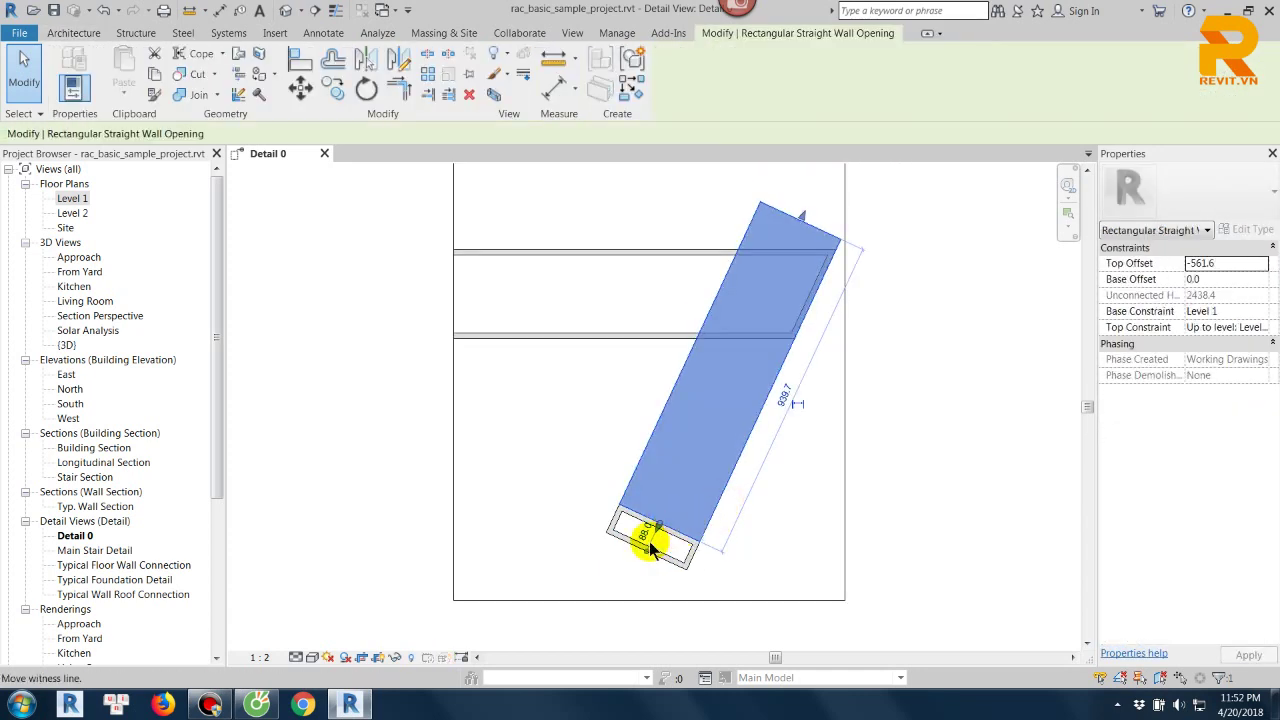
pyautogui.scroll(2, 650, 560)
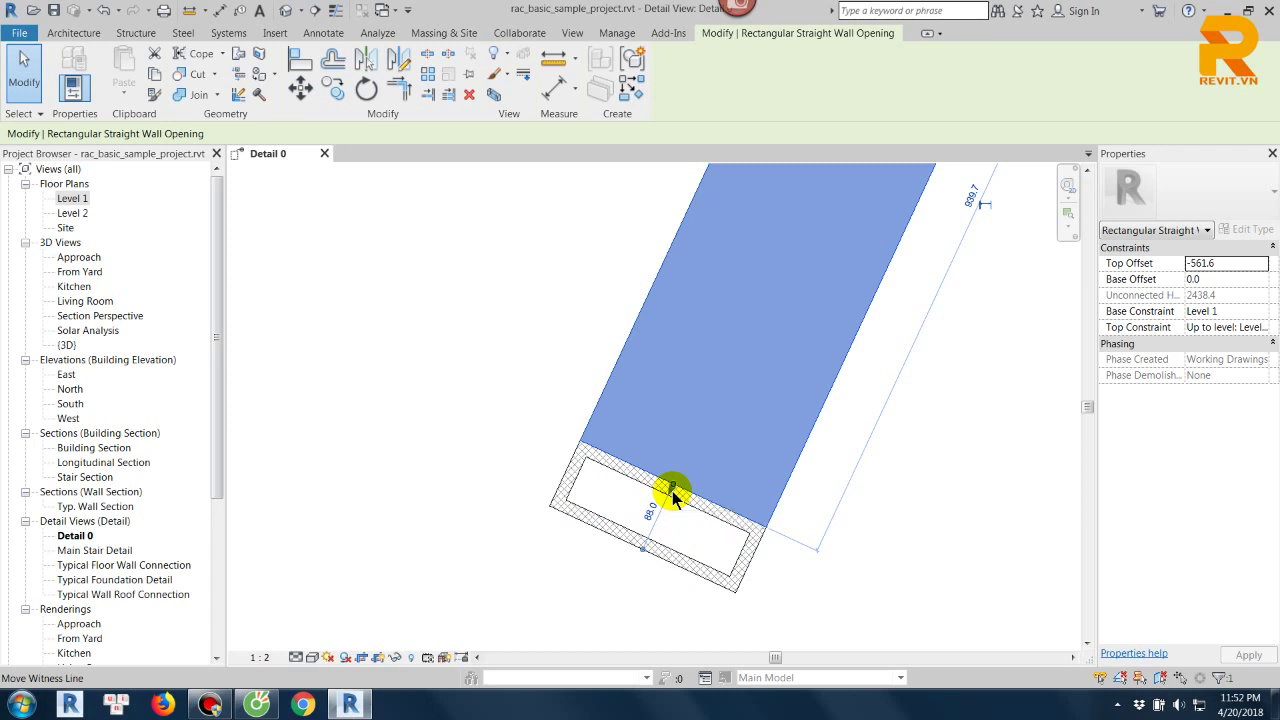
pyautogui.press('Escape')
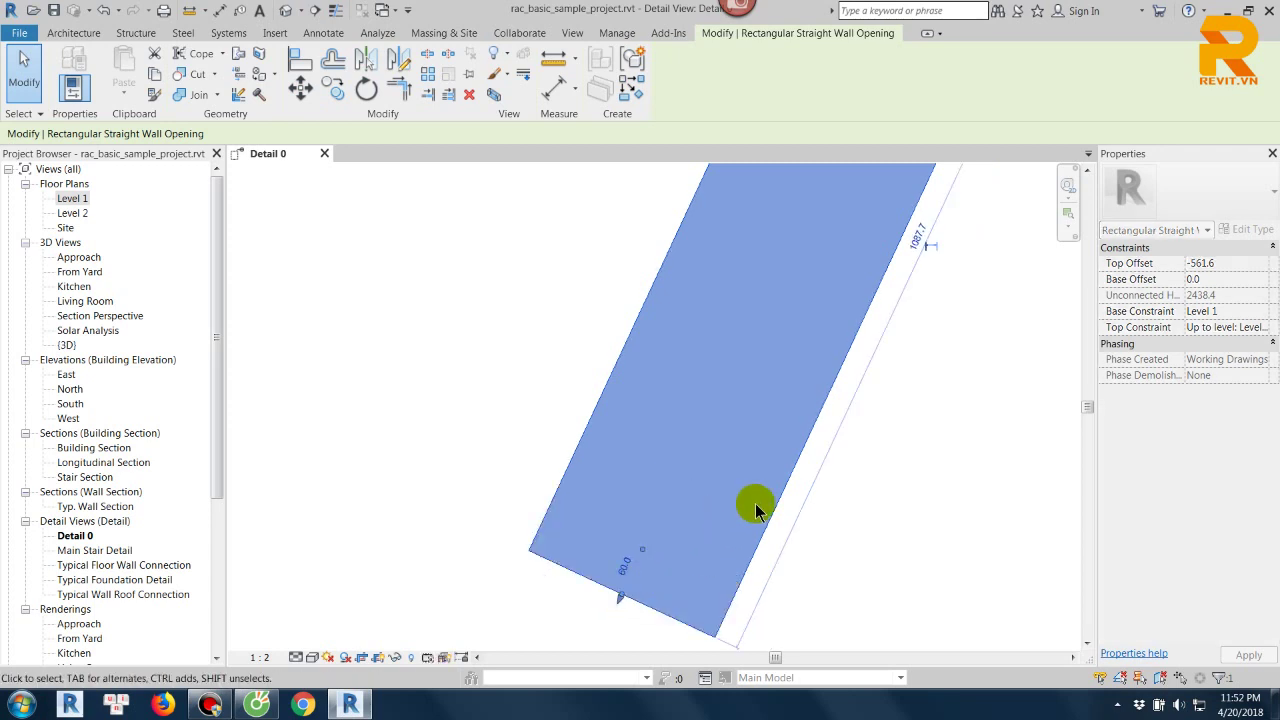
pyautogui.scroll(3, 827, 478)
pyautogui.moveTo(827, 478); pyautogui.dragTo(791, 363, button='middle')
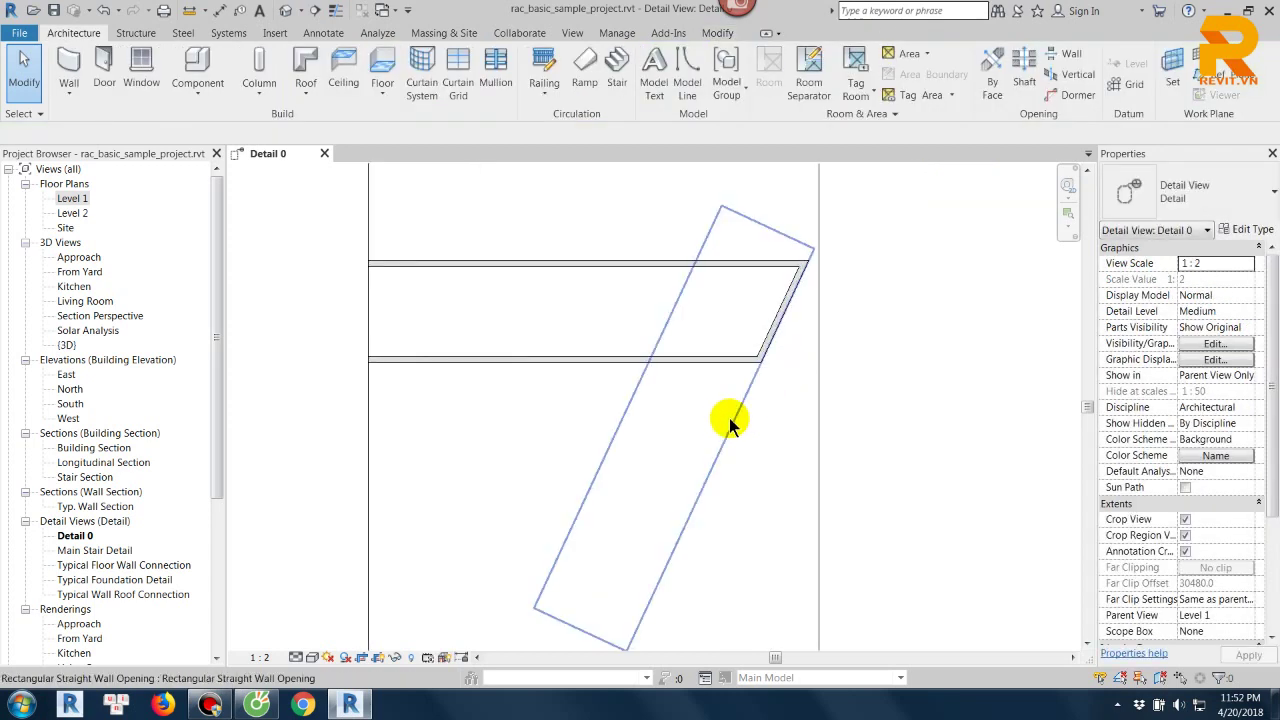
# Inspect how the wall opening cuts the angled wall end.
pyautogui.click(739, 418)
pyautogui.scroll(2, 786, 290)
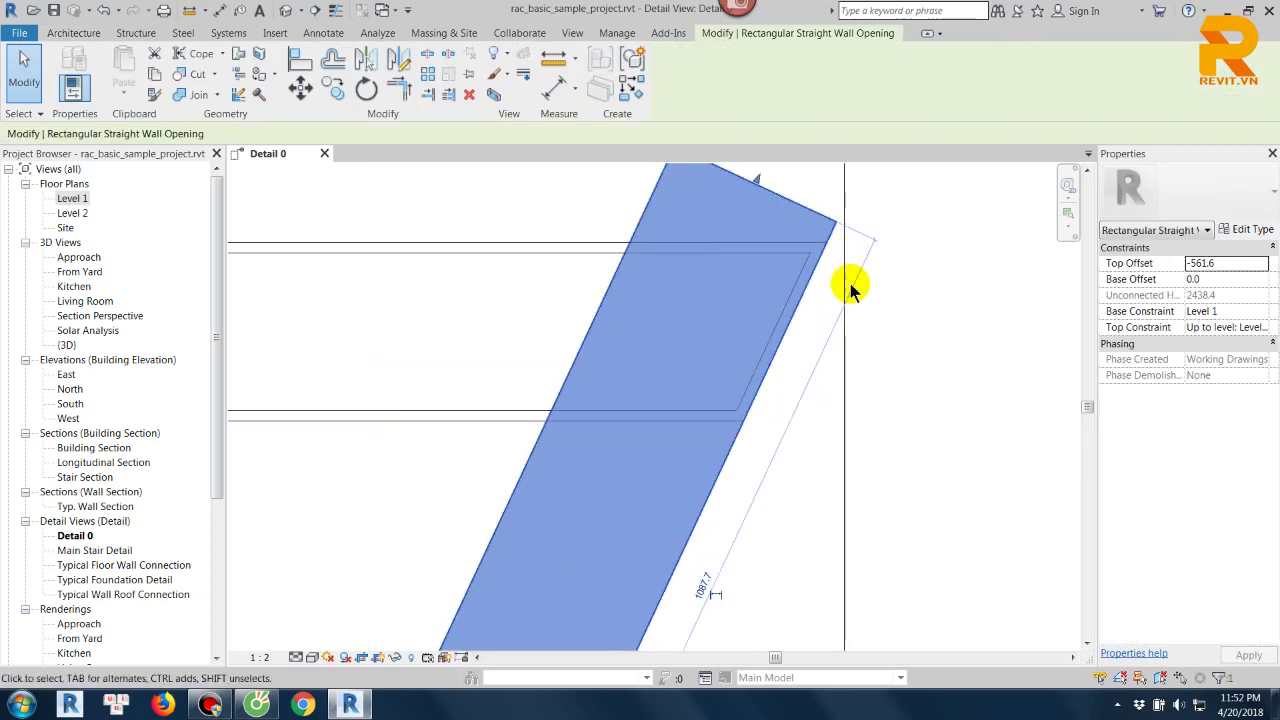
pyautogui.press('Escape')
pyautogui.moveTo(808, 323); pyautogui.dragTo(788, 357, button='middle')
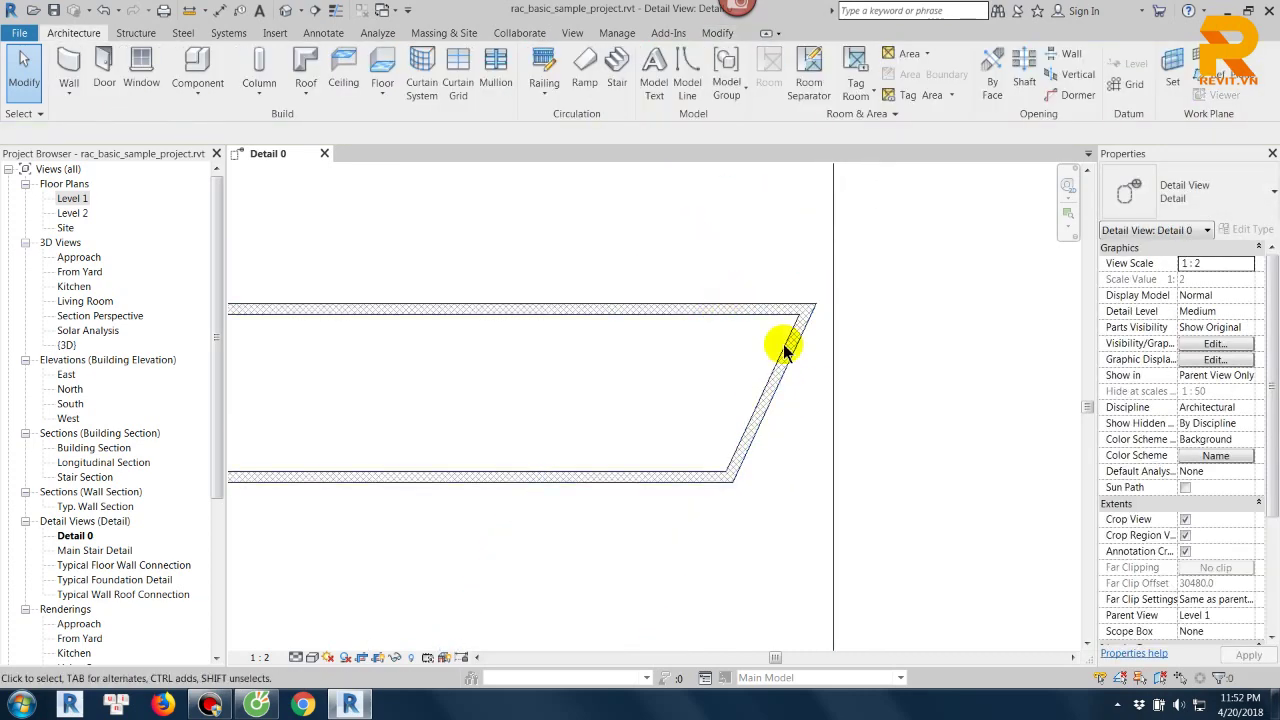
pyautogui.scroll(-1, 790, 357)
pyautogui.click(871, 323)
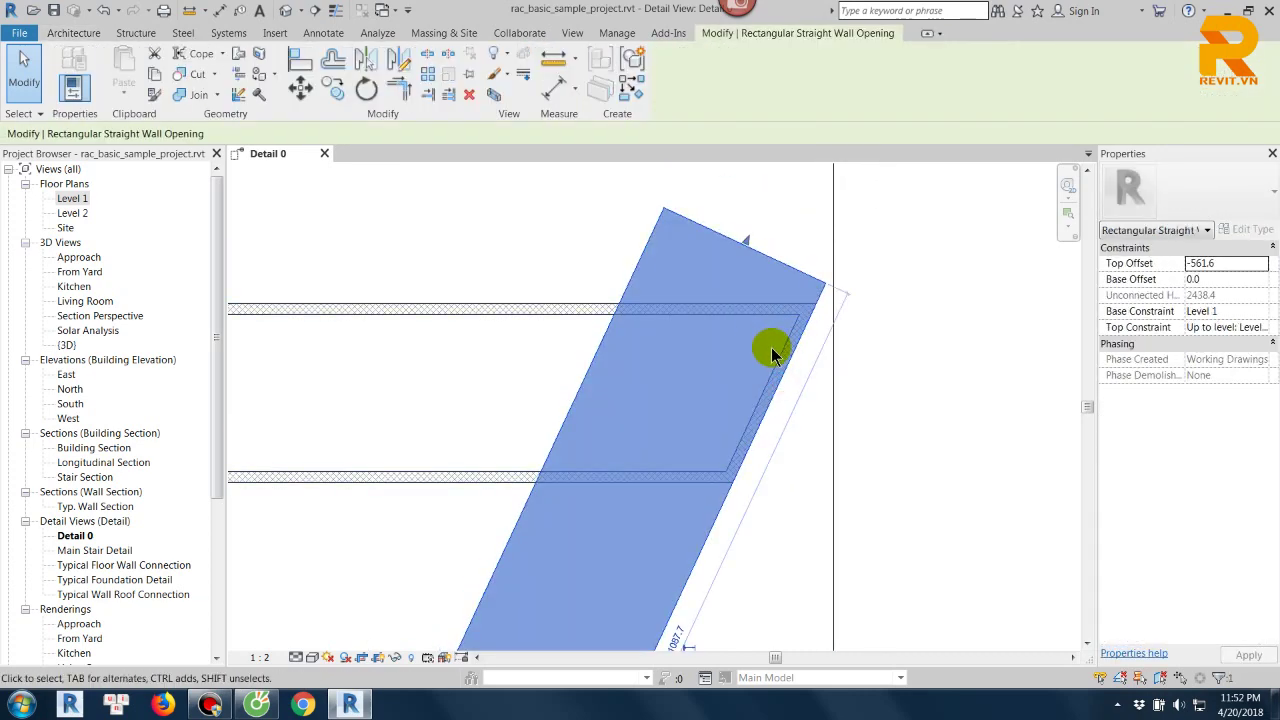
pyautogui.scroll(-2, 706, 503)
pyautogui.scroll(-1, 705, 505)
pyautogui.click(751, 433)
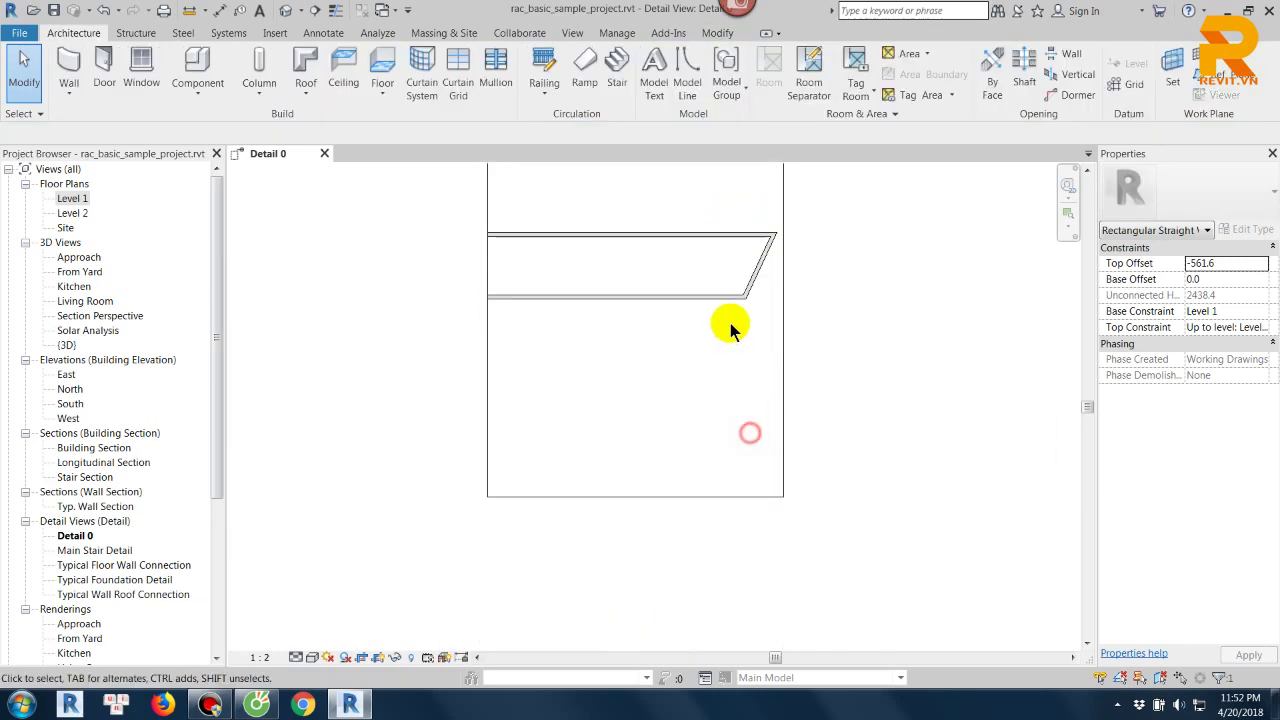
# Widen the Detail 0 crop region by dragging its left edge outward.
pyautogui.scroll(2, 745, 252)
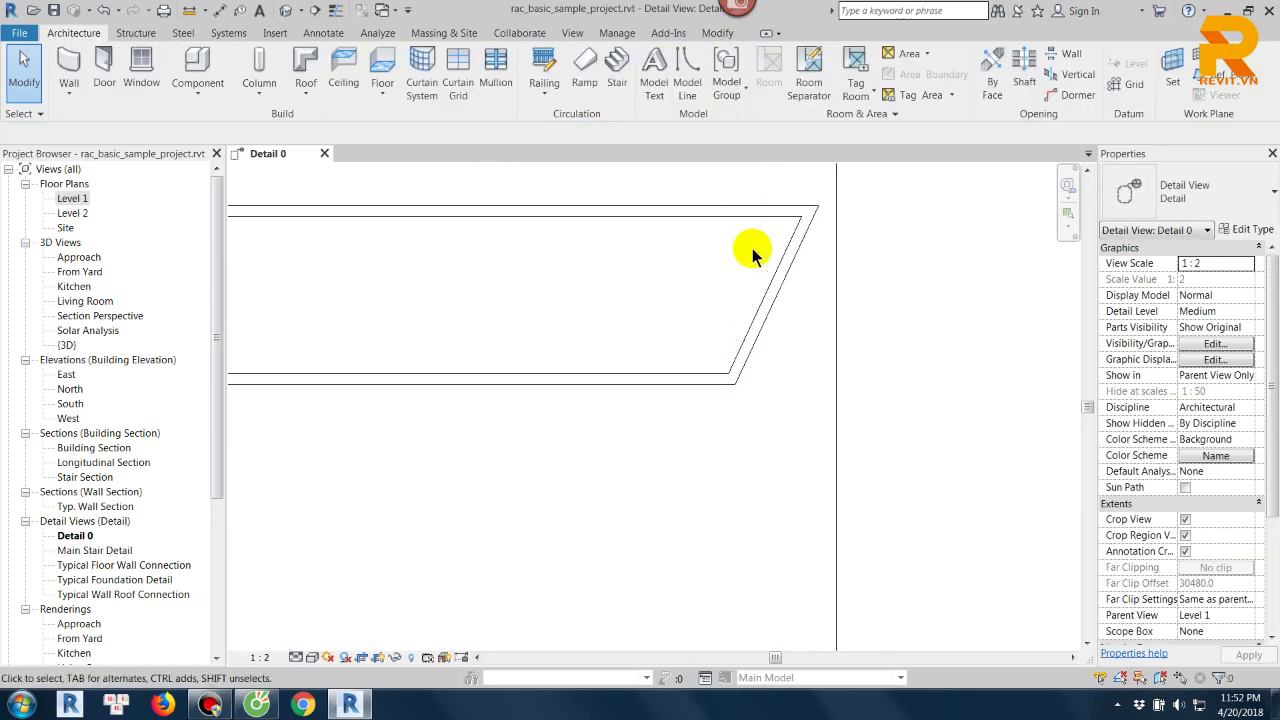
pyautogui.scroll(1, 770, 280)
pyautogui.scroll(-2, 779, 293)
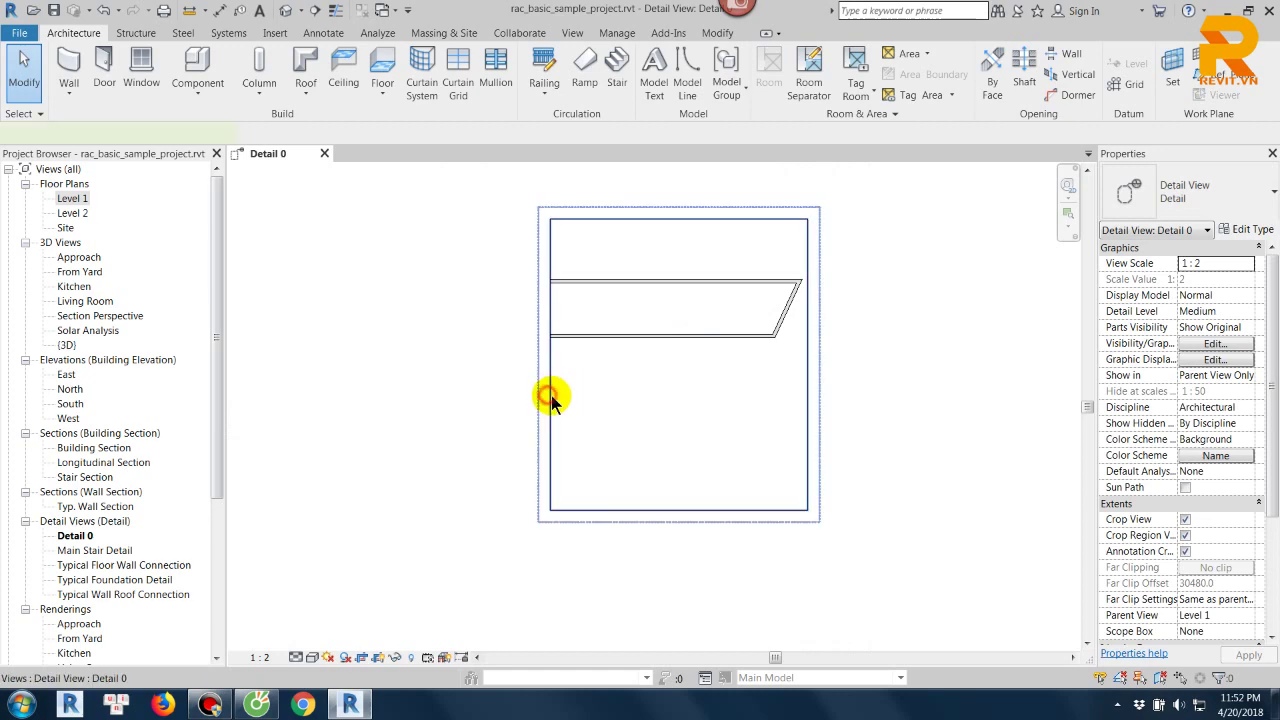
pyautogui.click(551, 367)
pyautogui.moveTo(551, 367); pyautogui.dragTo(346, 362)
pyautogui.click(631, 460)
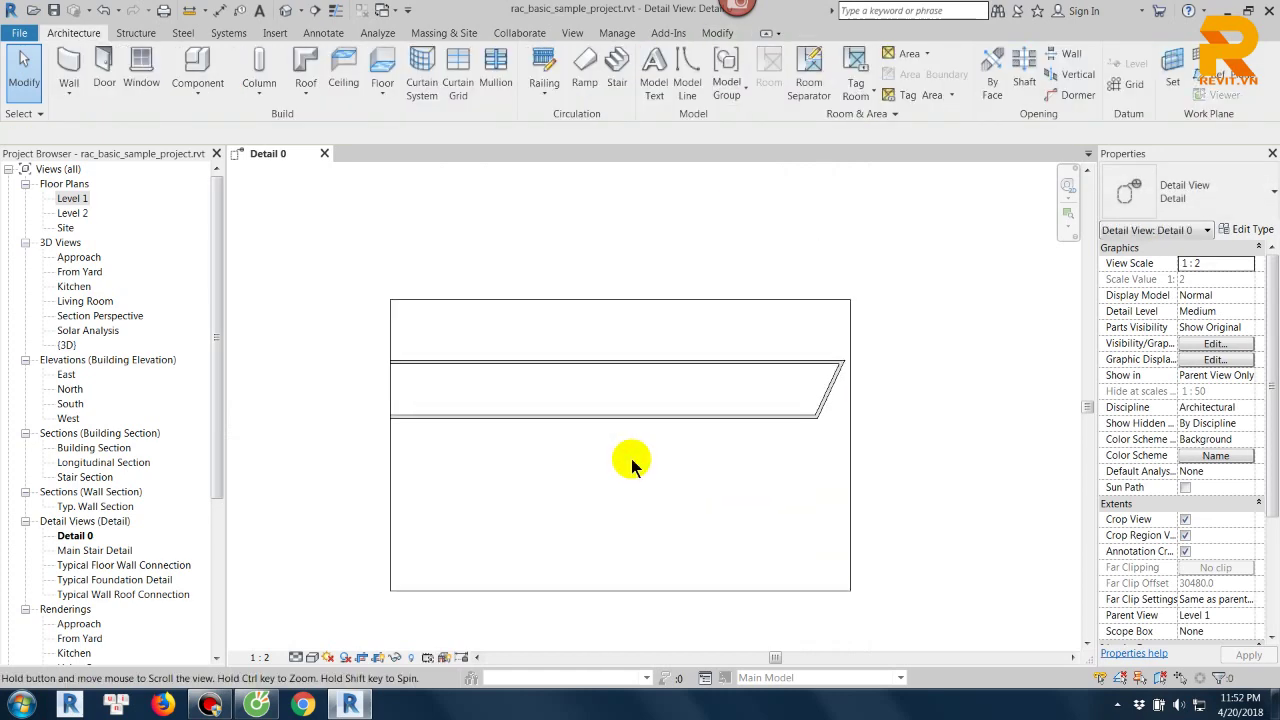
# Place a 1010 × 1010 Single Window with 1000 sill height in the horizontal wall.
pyautogui.click(142, 97)
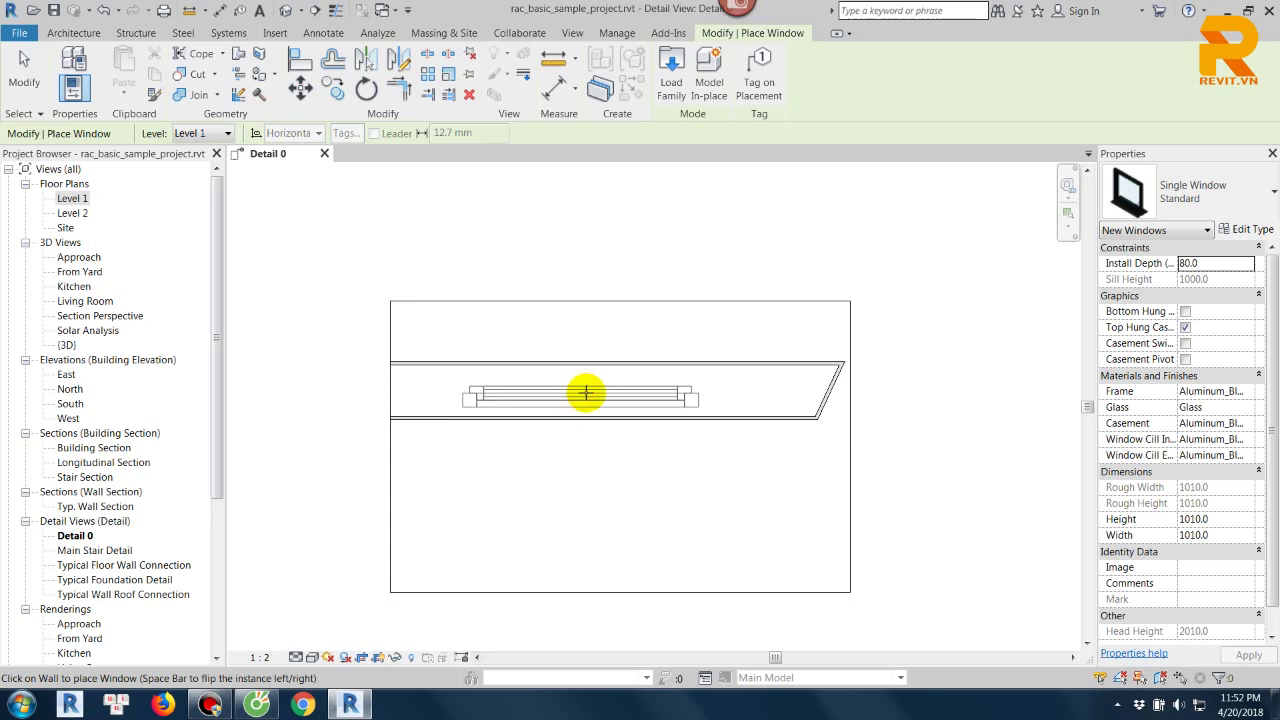
pyautogui.click(586, 393)
pyautogui.press('Escape')
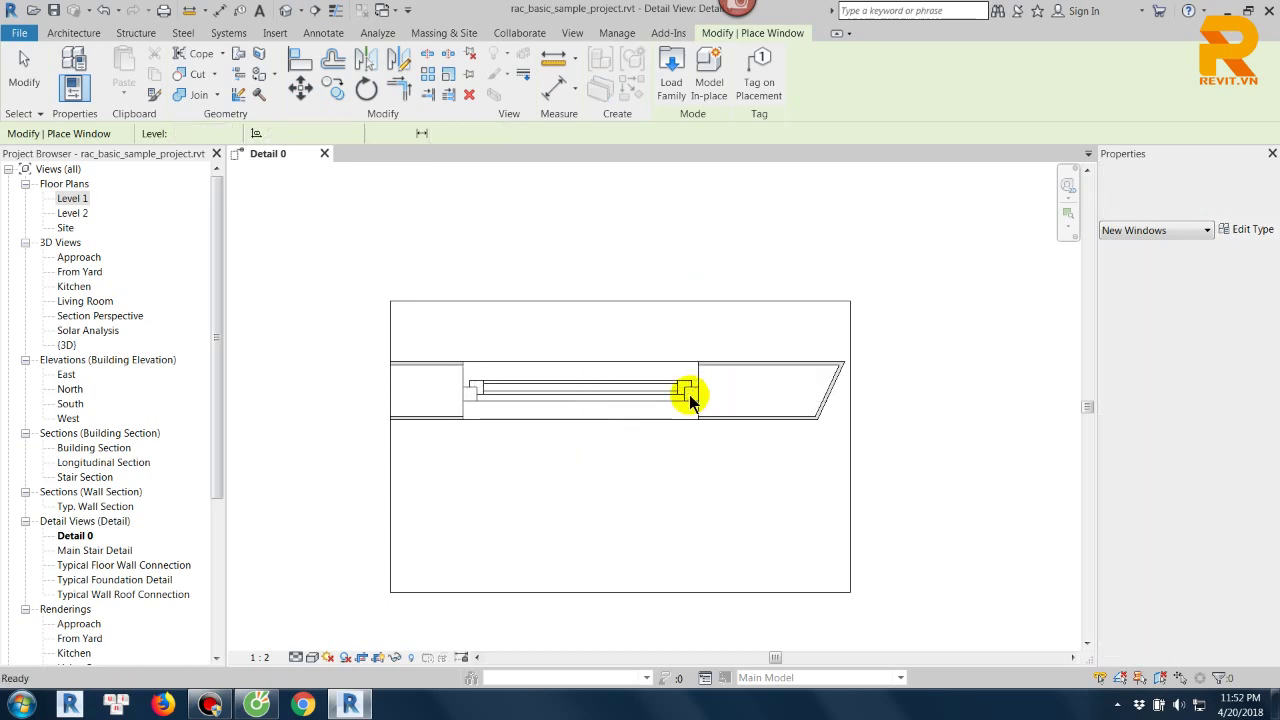
pyautogui.scroll(2, 686, 394)
pyautogui.press('Escape')
pyautogui.click(673, 408)
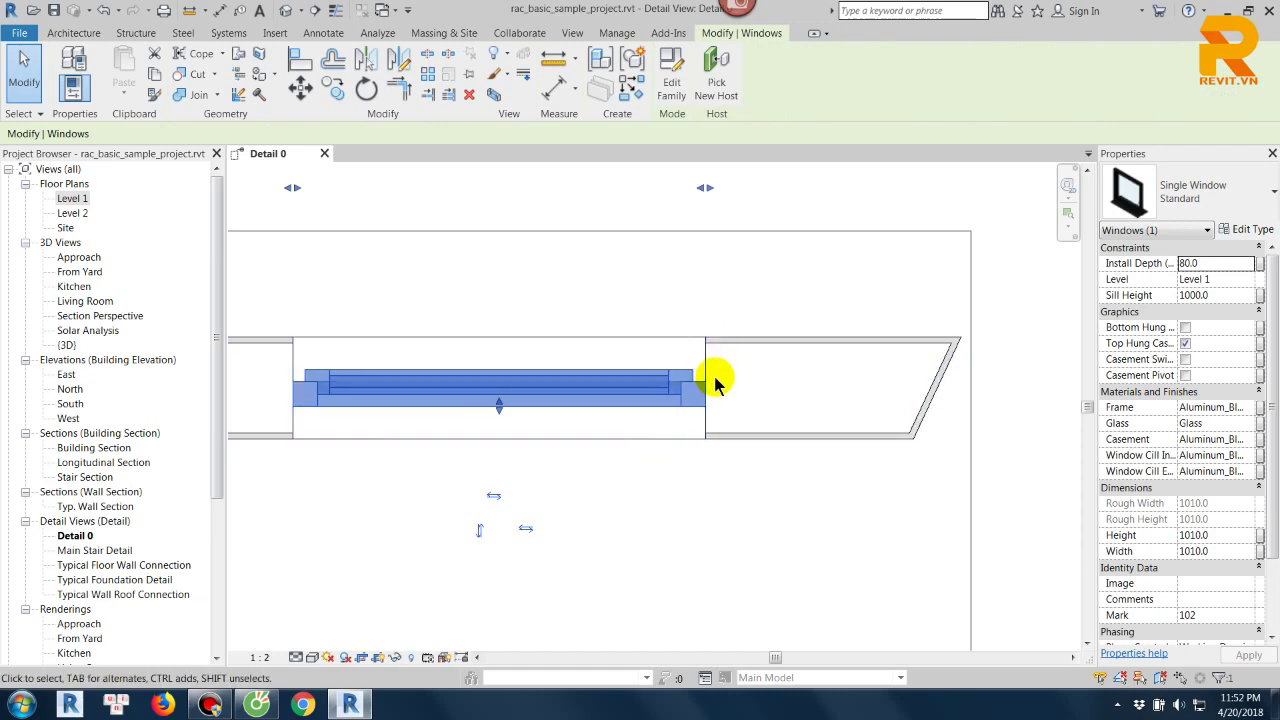
pyautogui.click(720, 498)
pyautogui.scroll(2, 694, 372)
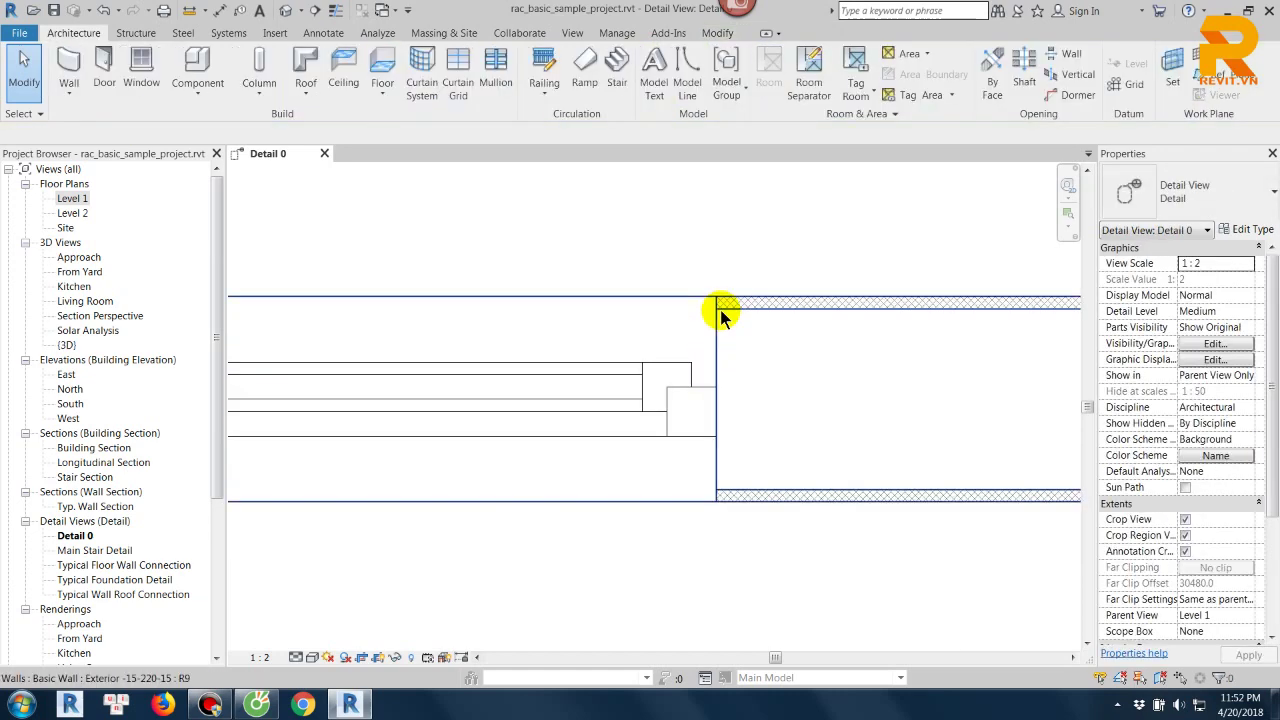
pyautogui.scroll(-1, 725, 480)
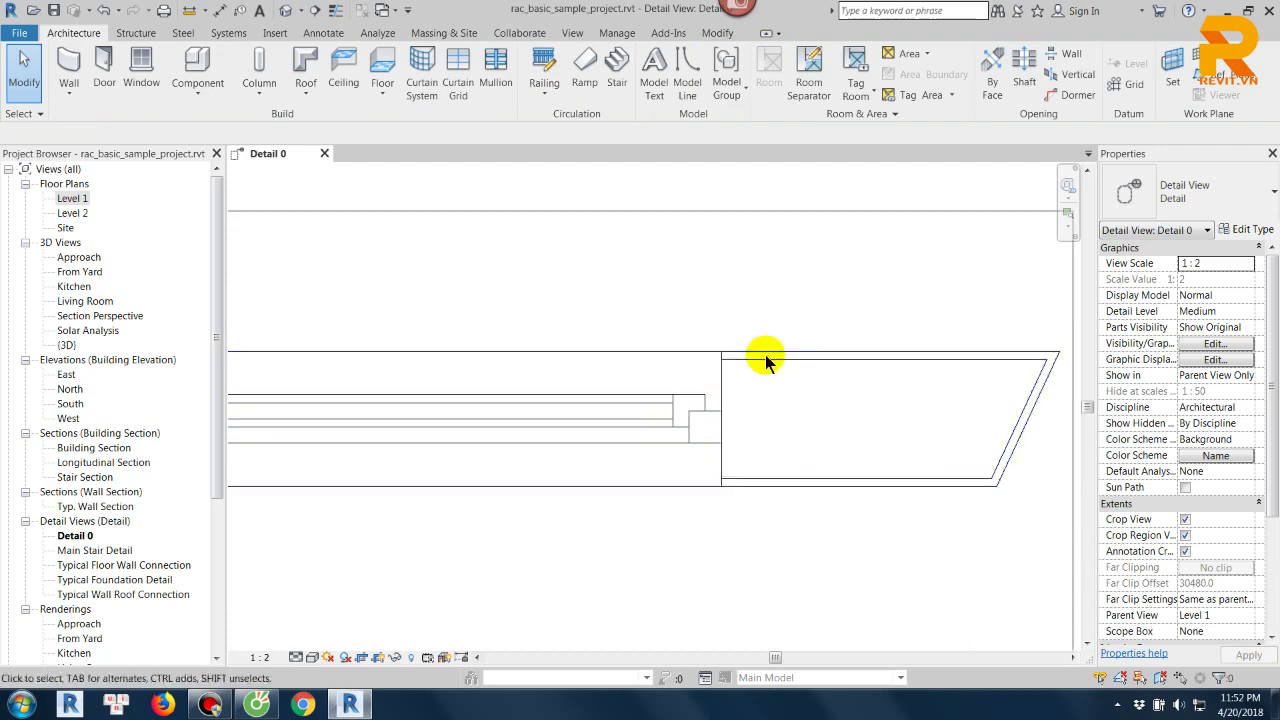
# Set Wrapping at Inserts to Both in the Exterior -15-220-15 wall type properties.
pyautogui.click(776, 366)
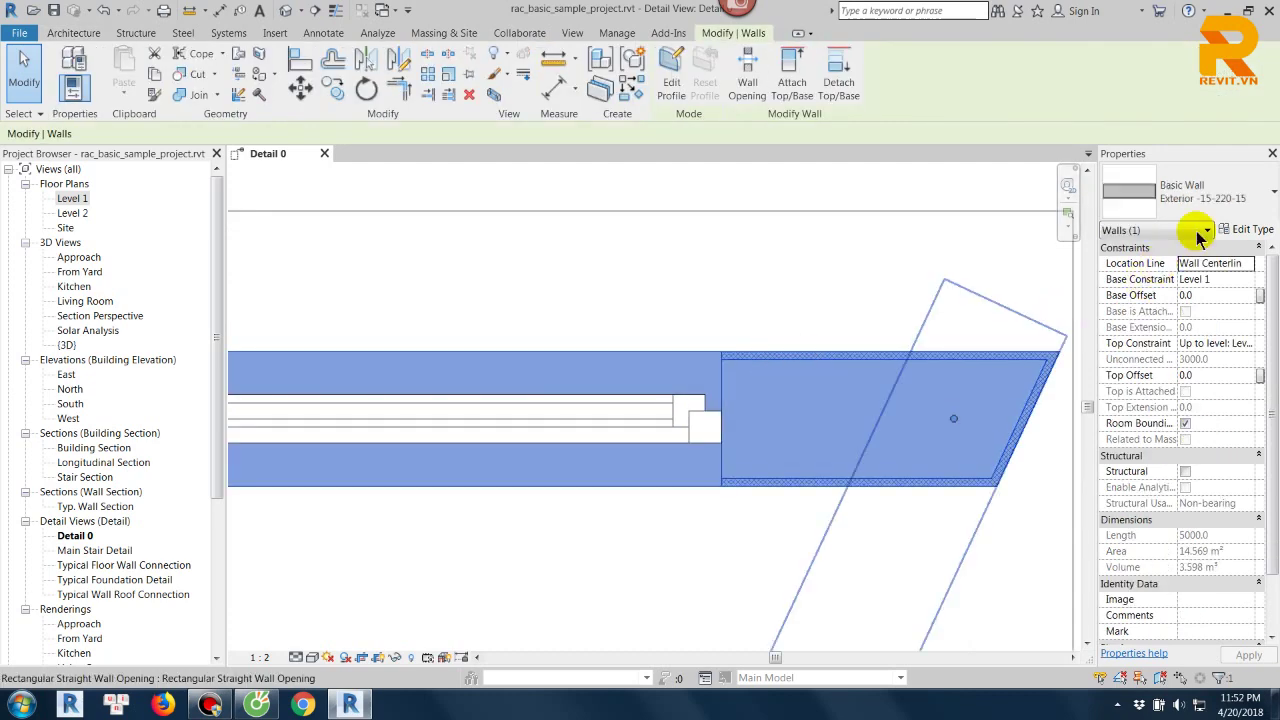
pyautogui.click(1252, 229)
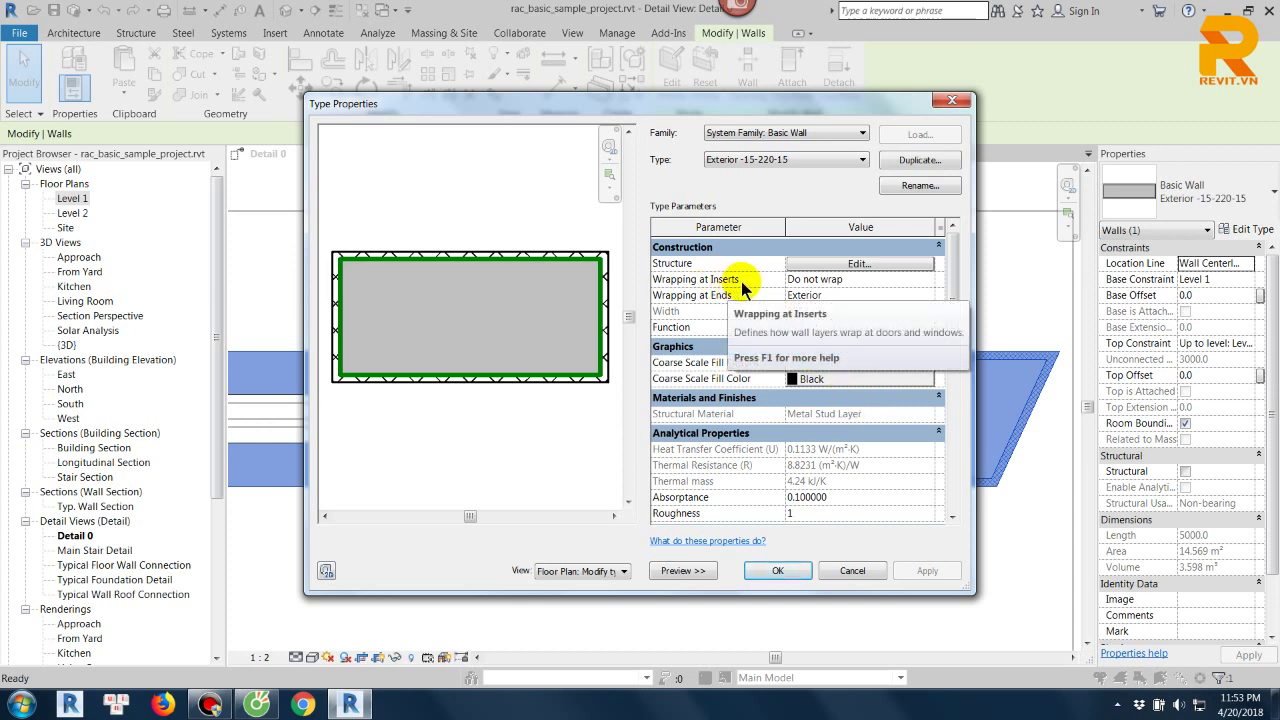
pyautogui.click(884, 280)
pyautogui.click(928, 280)
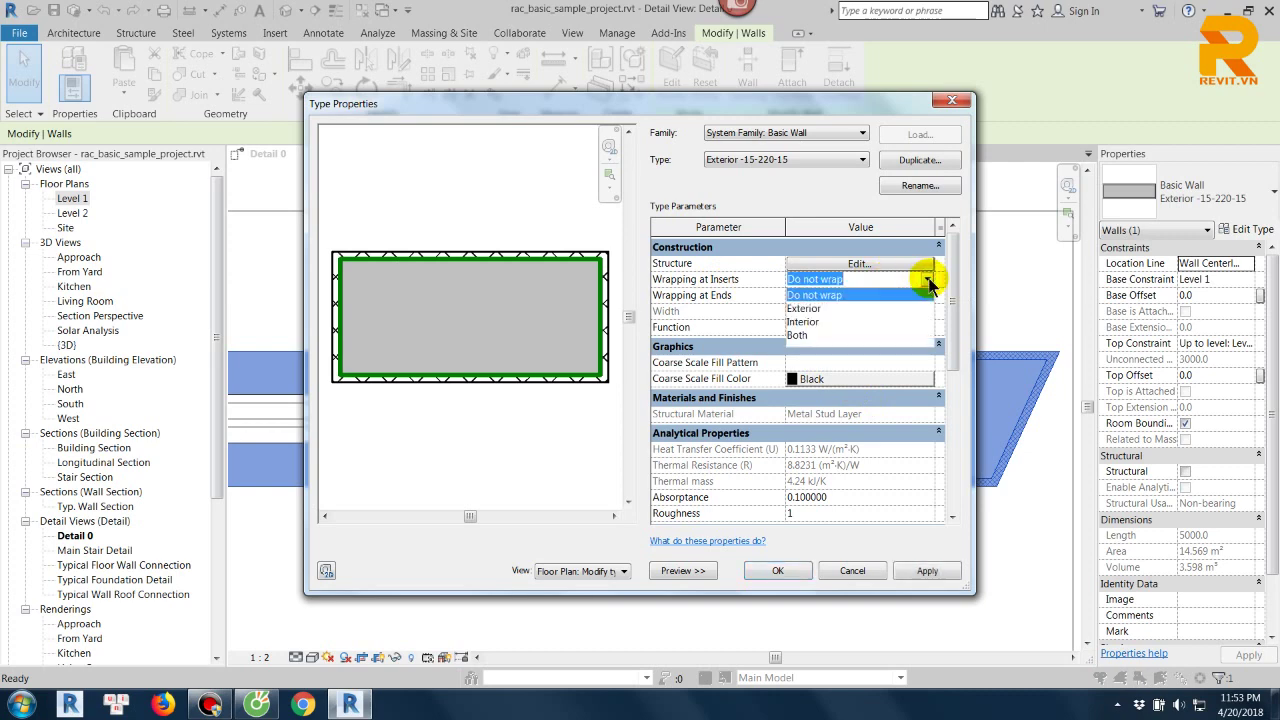
pyautogui.click(830, 335)
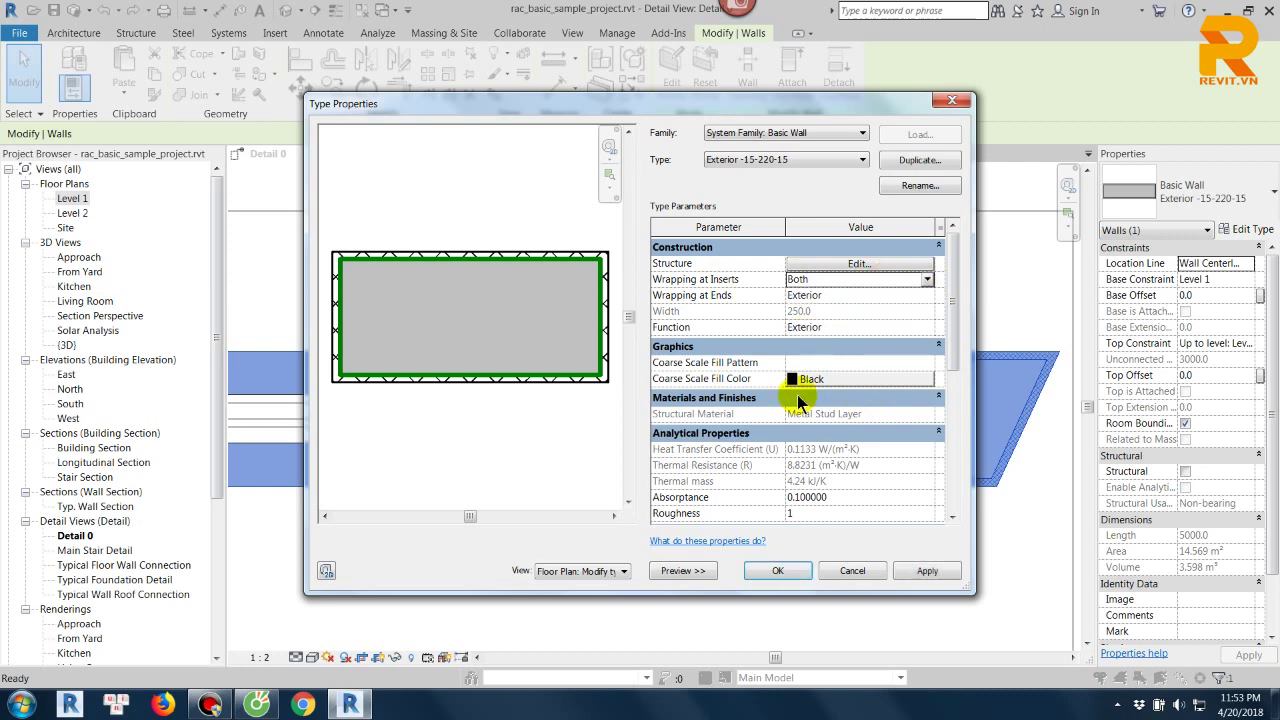
pyautogui.click(780, 571)
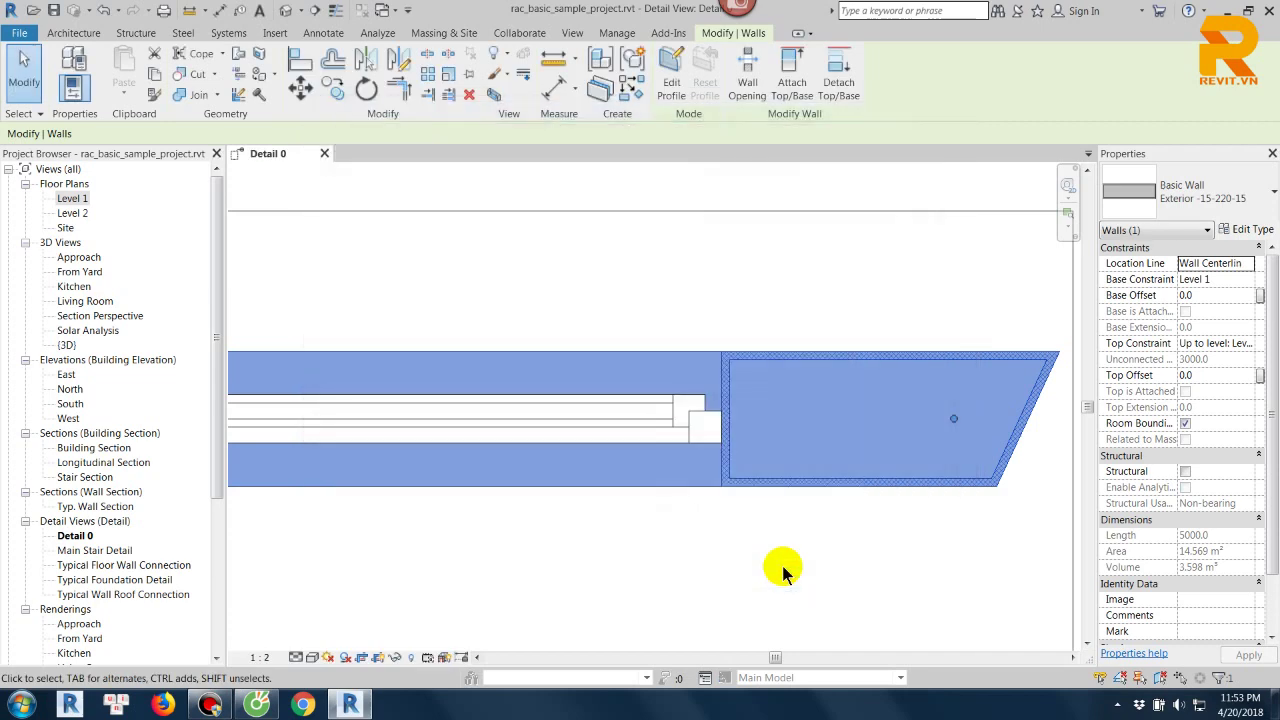
pyautogui.scroll(-2, 783, 570)
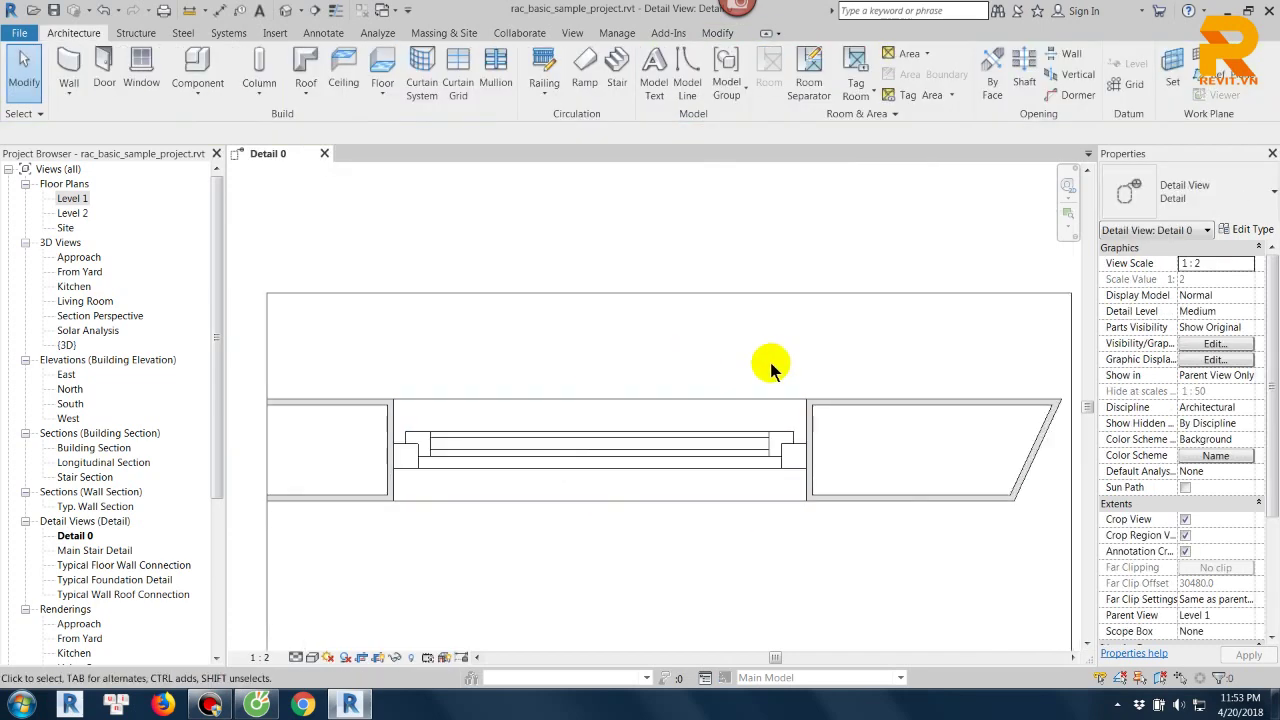
pyautogui.scroll(-1, 761, 406)
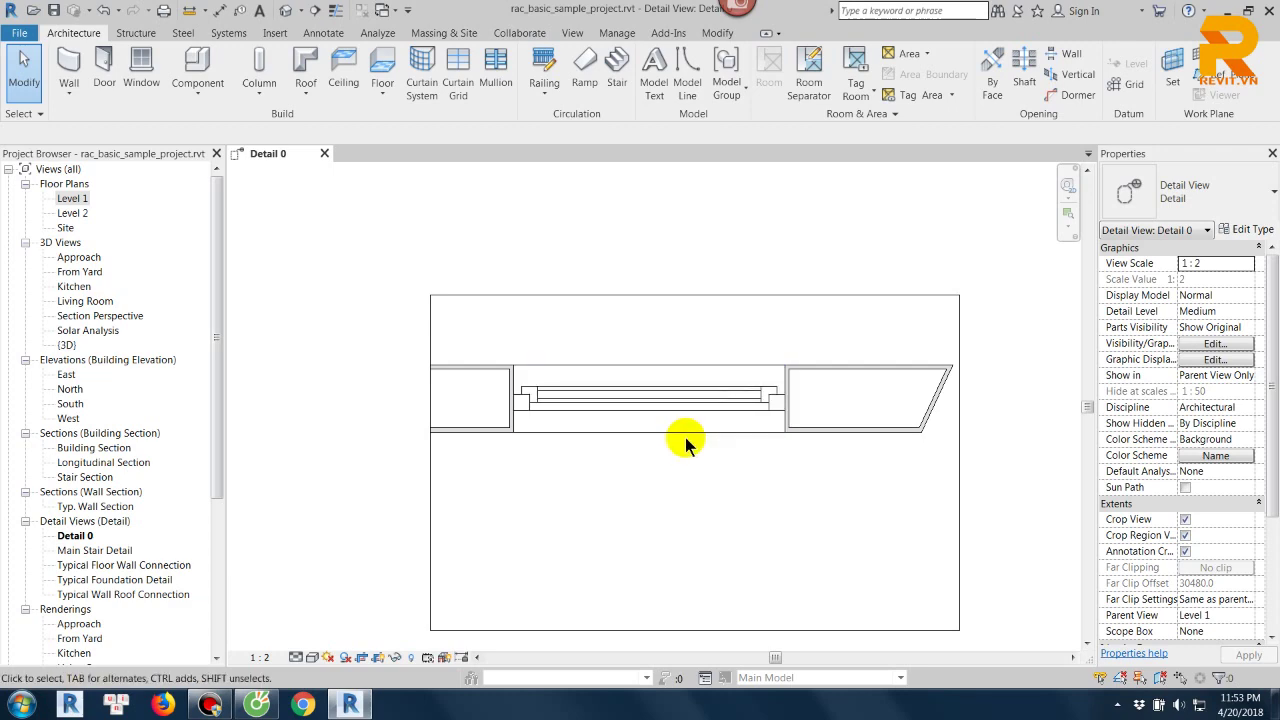
pyautogui.click(210, 705)
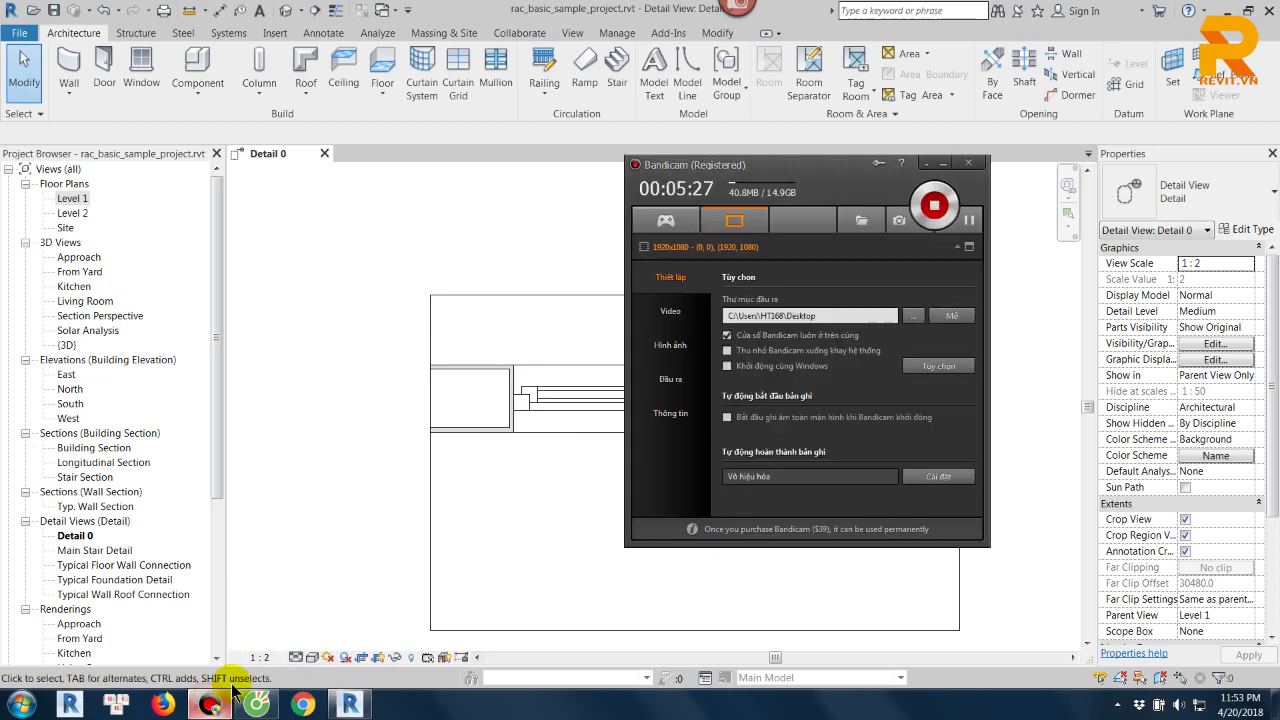